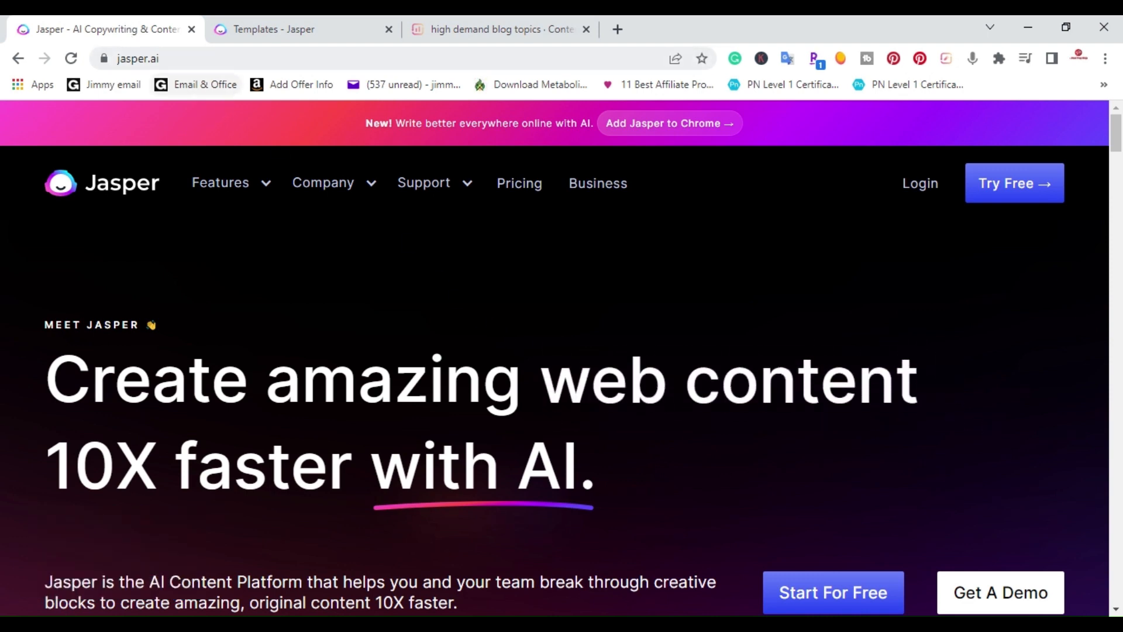
Create a new Jasper document from scratch using the Documents template and the freeform option
left_click(275, 29)
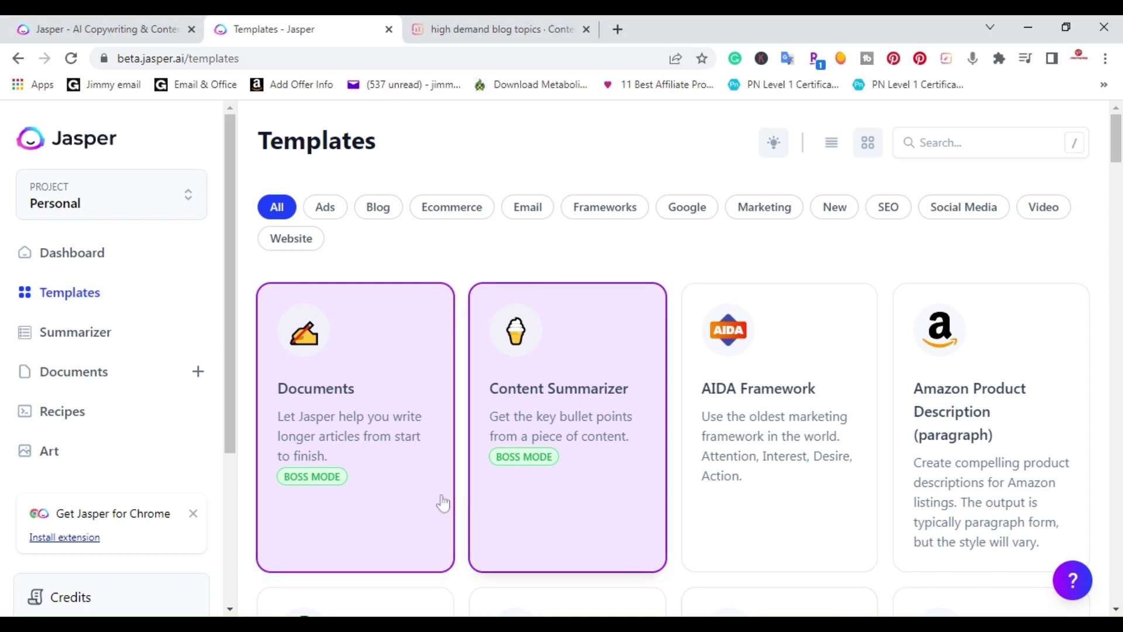
left_click(439, 33)
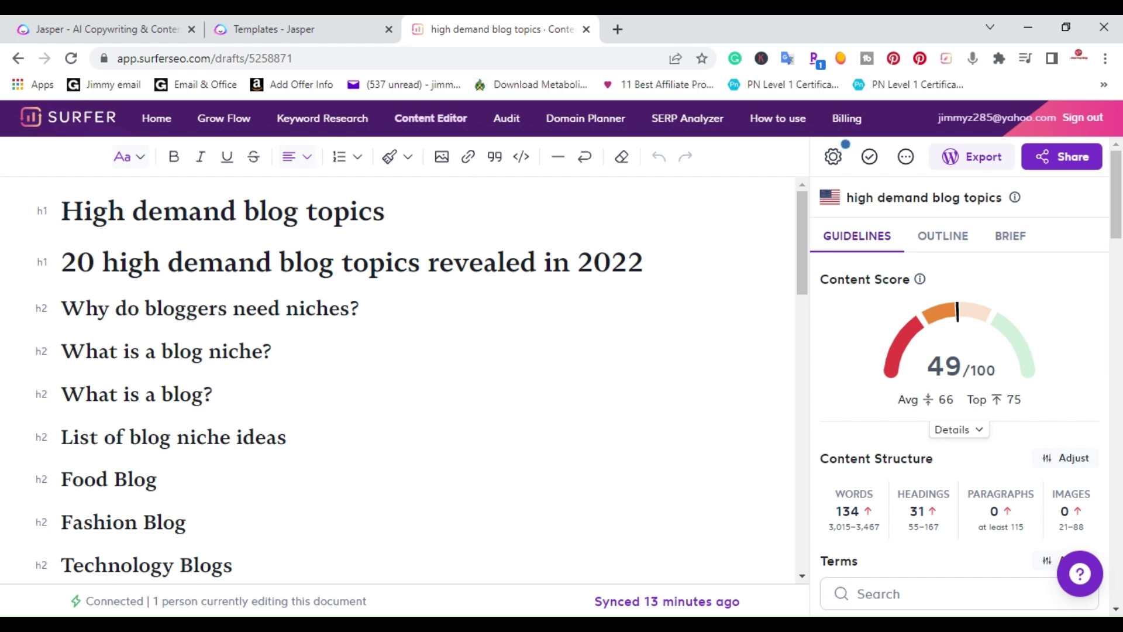
left_click(300, 30)
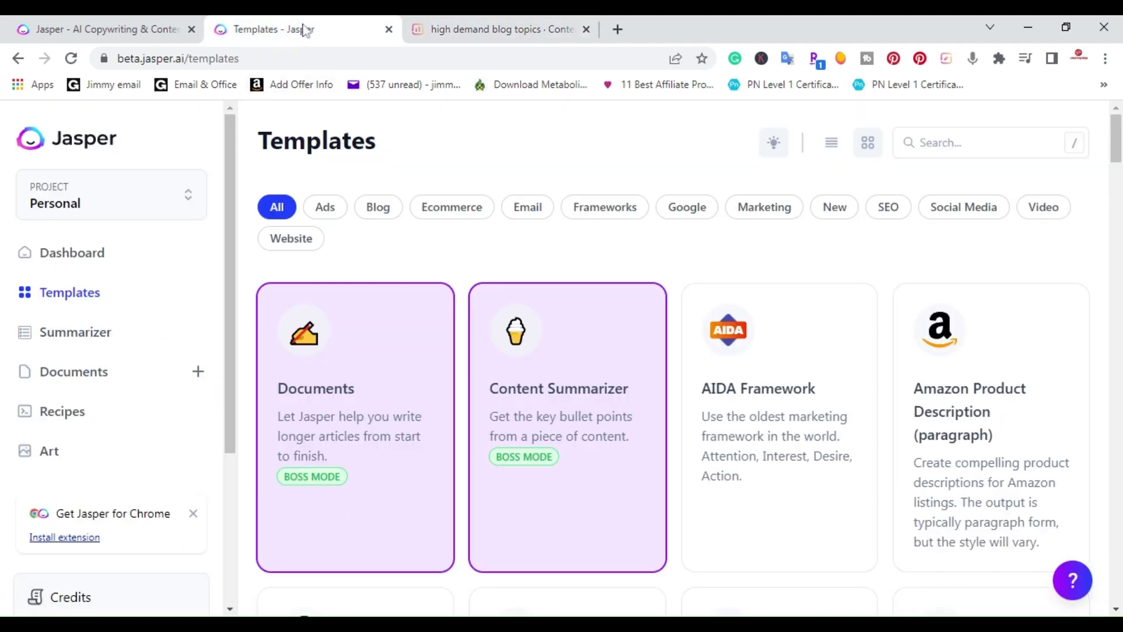
left_click(331, 405)
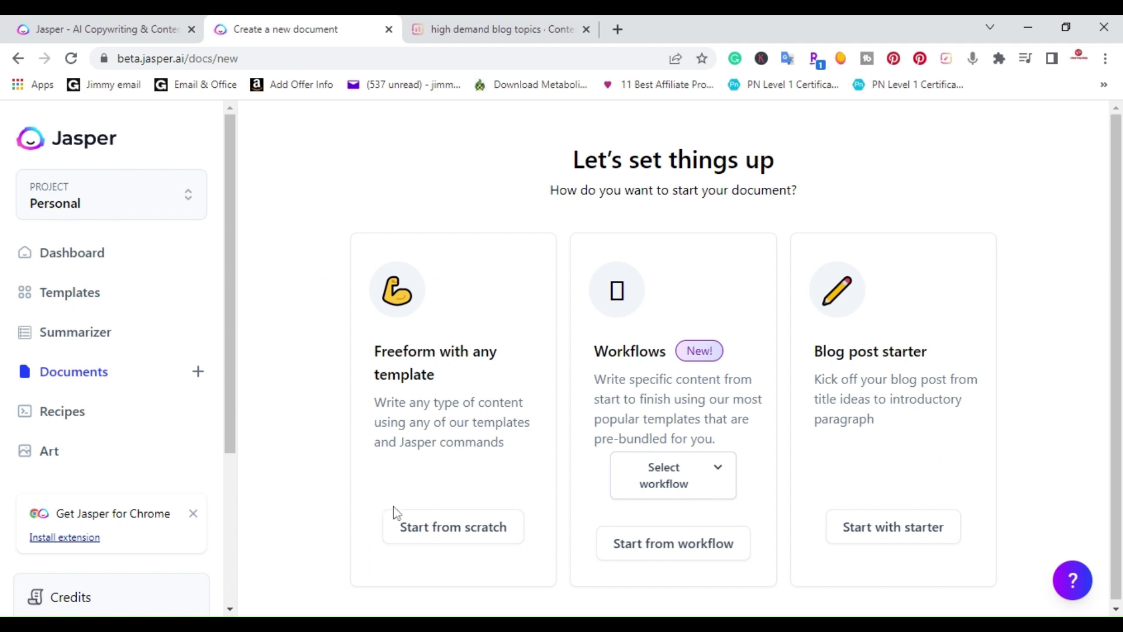
left_click(433, 541)
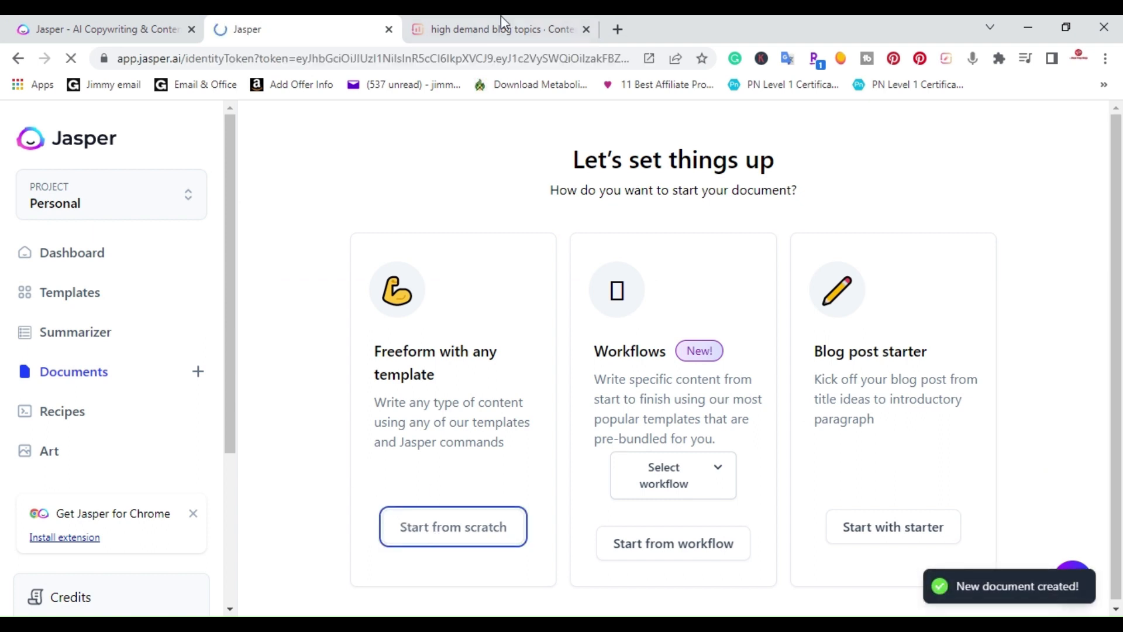
Copy the Surfer outline from "20 high demand blog topics revealed in 2022" through "final thoughts" and paste it into the new Jasper document
left_click(502, 23)
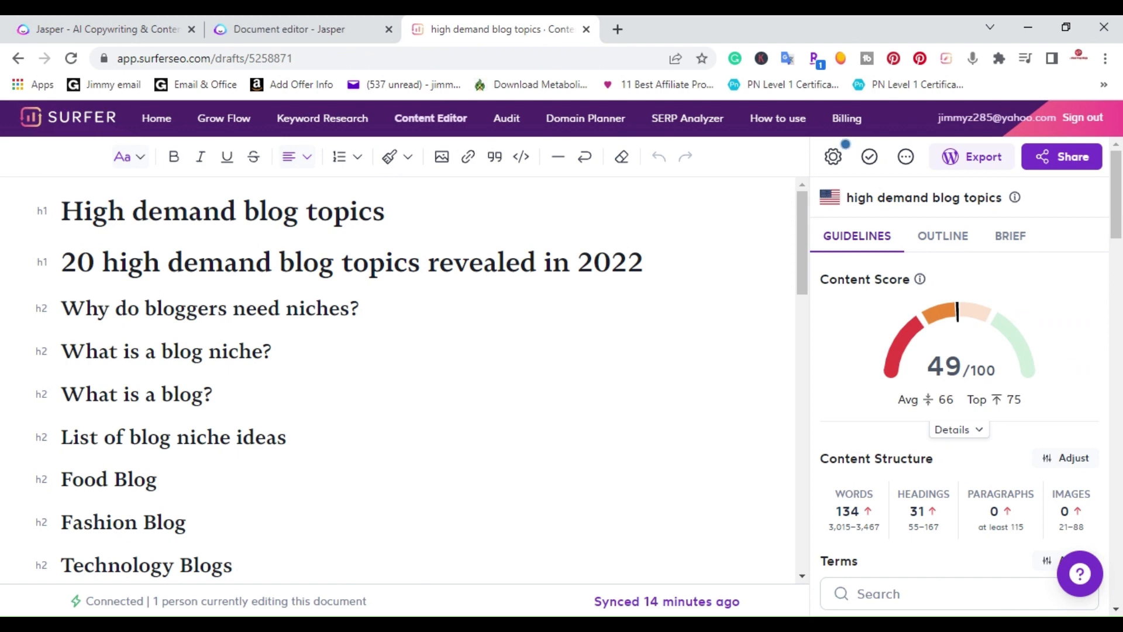
left_click(338, 29)
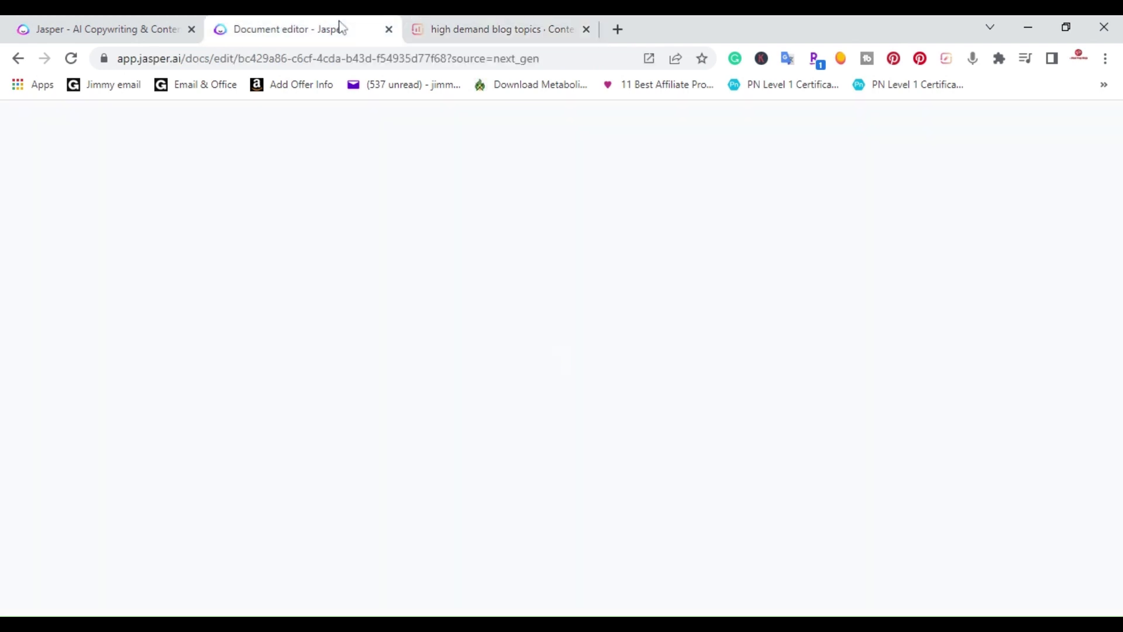
left_click(434, 28)
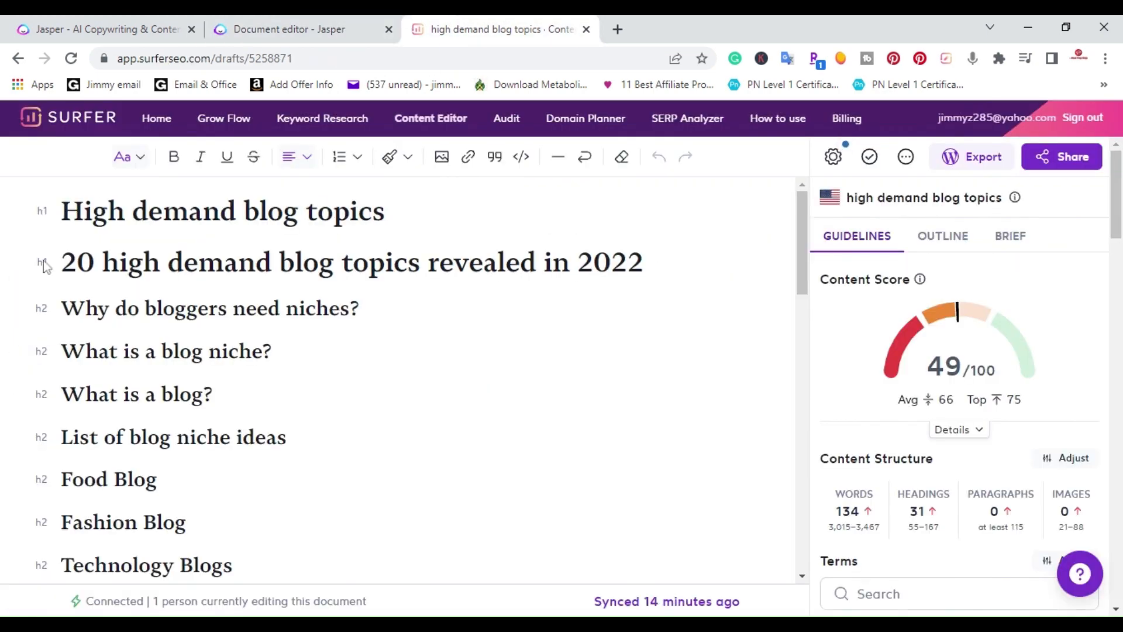
left_click_drag(61, 261, 202, 478)
key("ctrl+c")
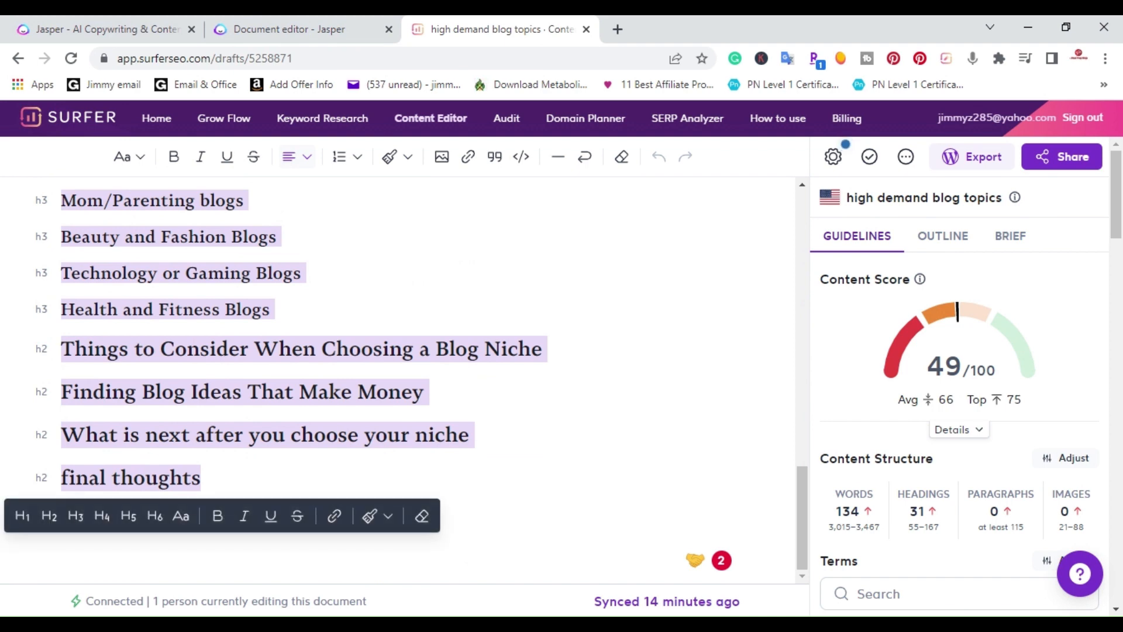
left_click(287, 30)
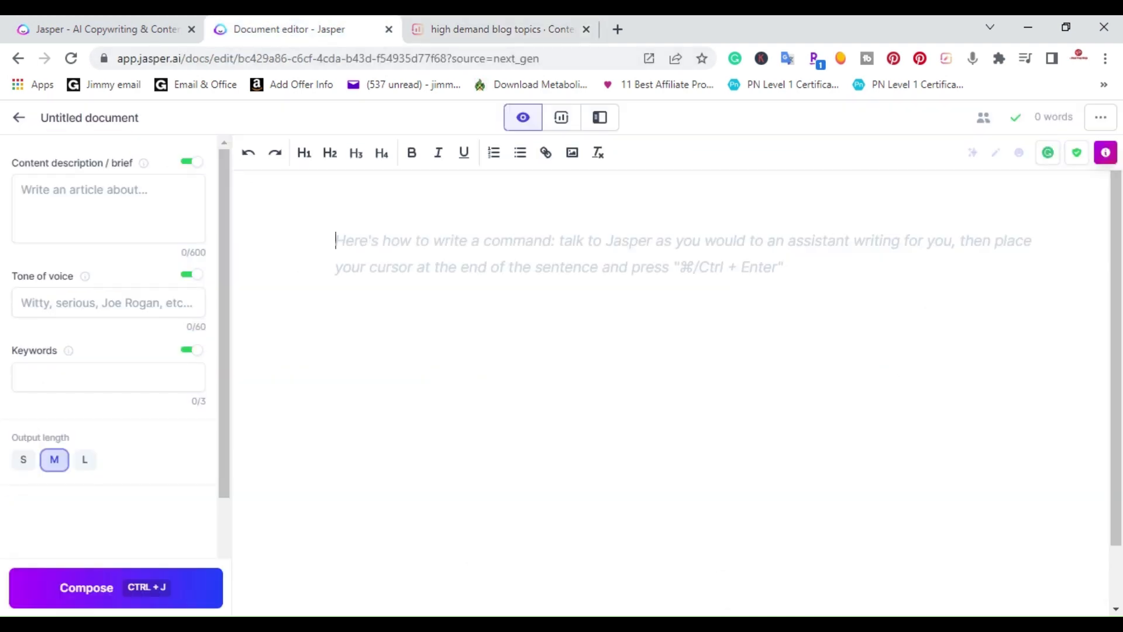
key("ctrl+v")
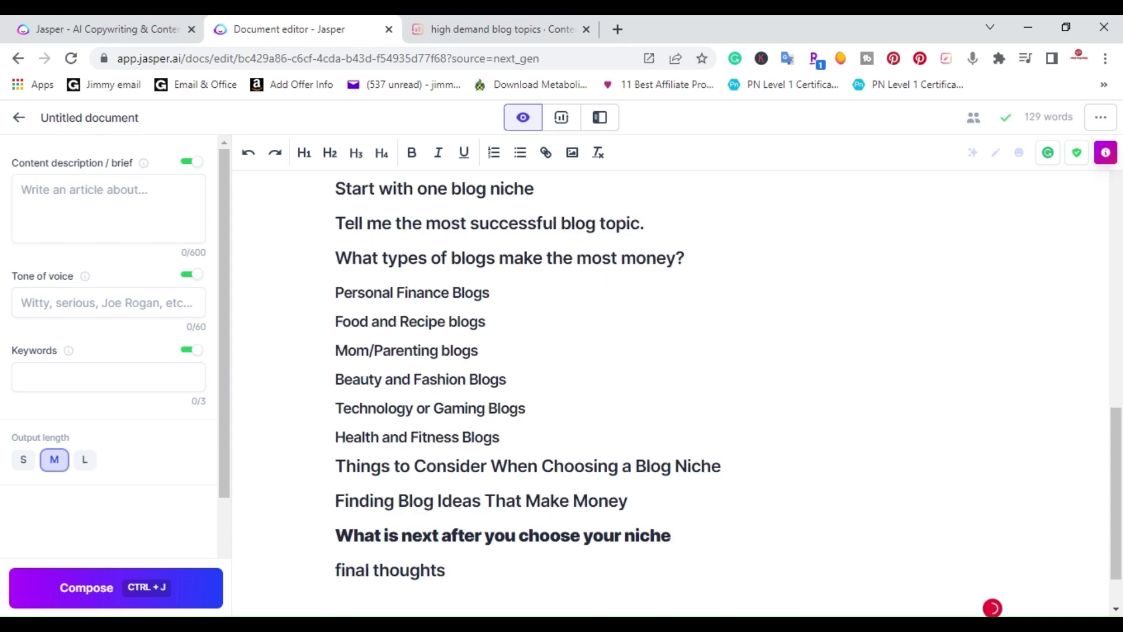
Add a line under the heading "Why do bloggers need niches?" and have Jasper compose the section's text in four rounds
scroll(673, 392, "up", 10)
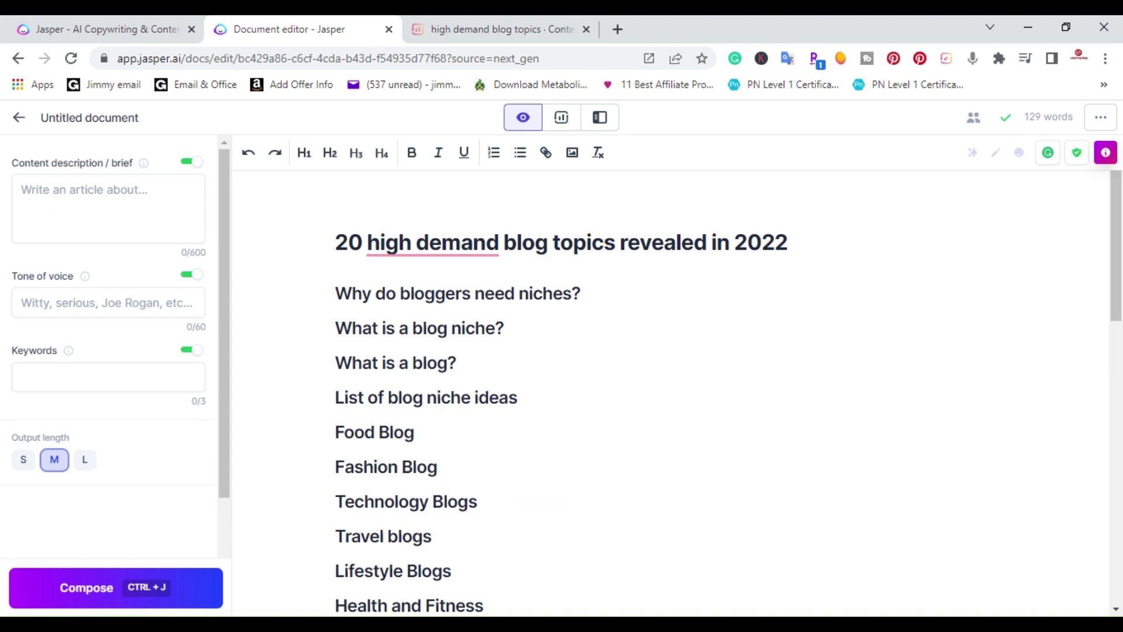
left_click(580, 293)
key("Return")
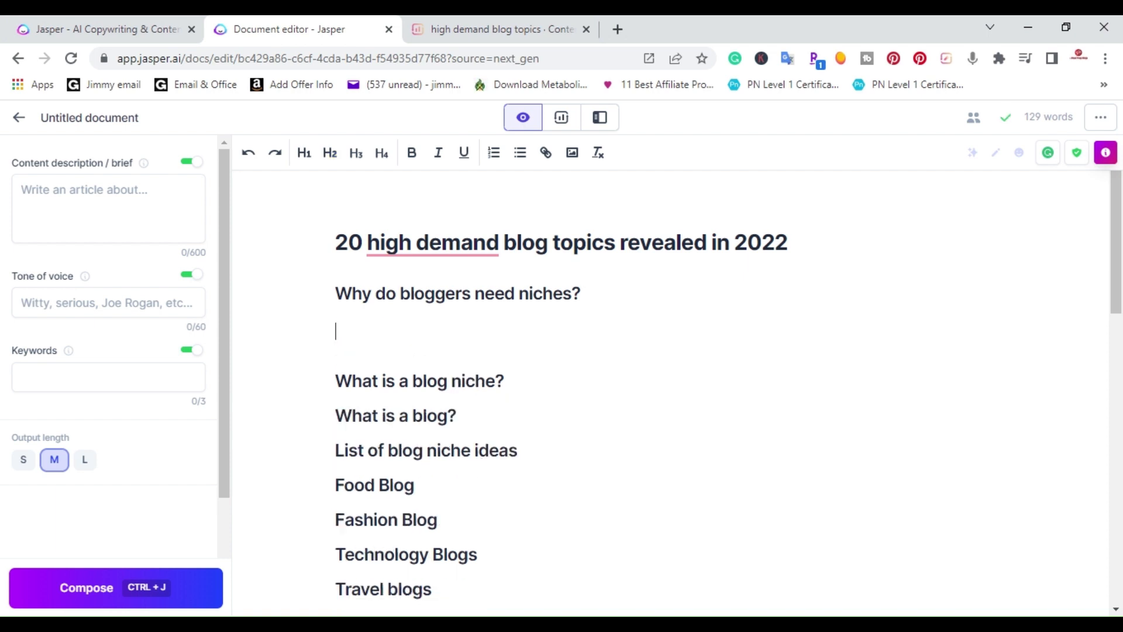
left_click(86, 591)
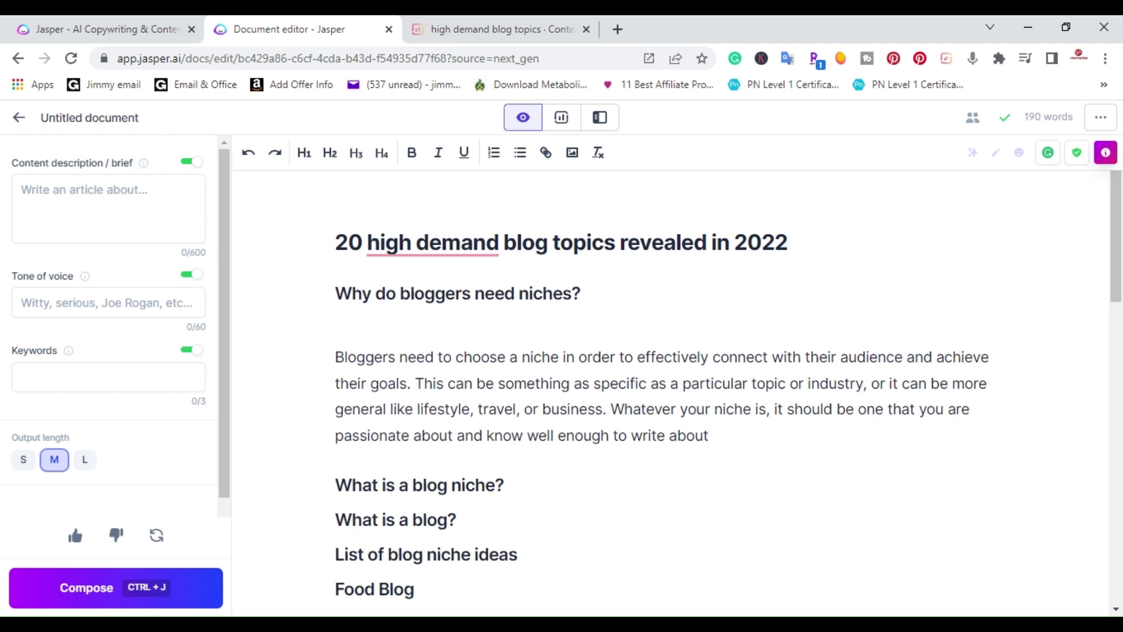
left_click(61, 590)
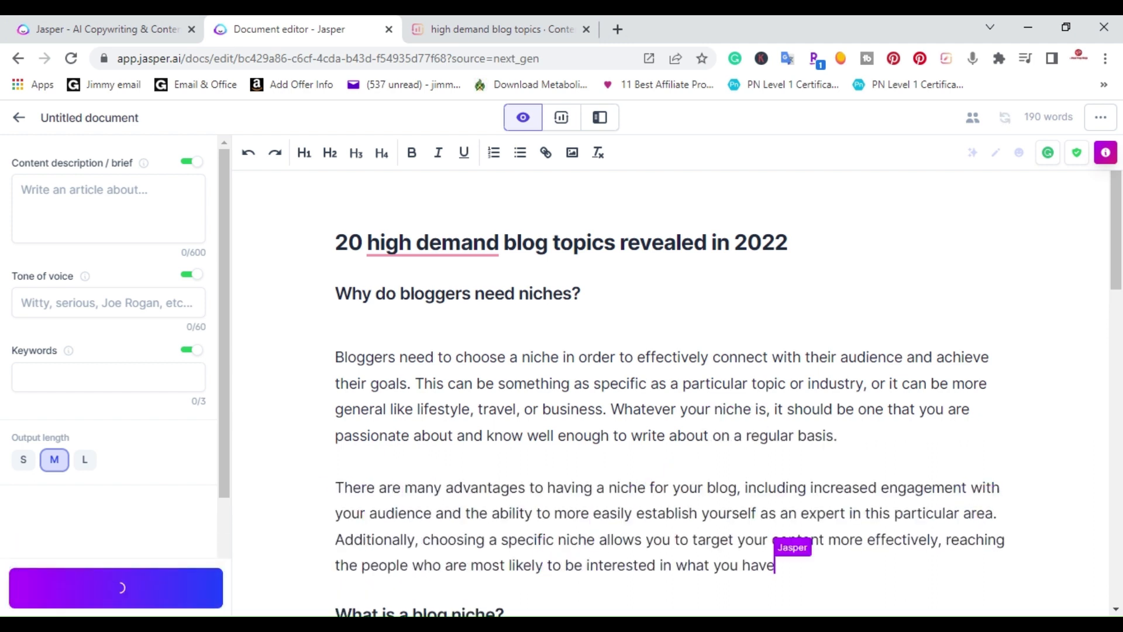
scroll(669, 392, "down", 1)
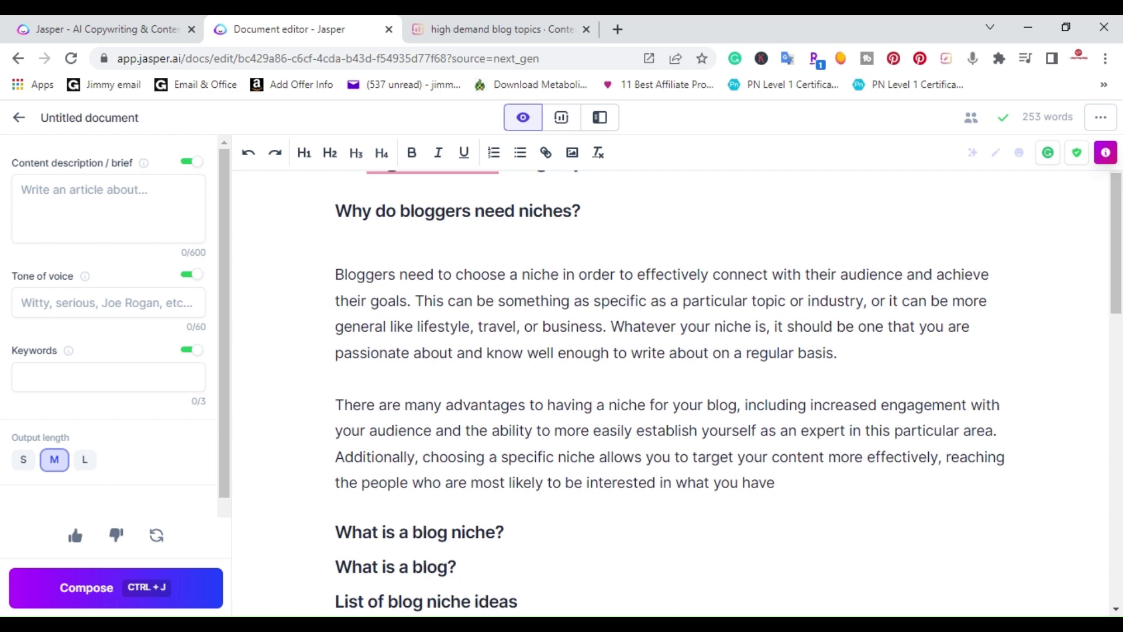
left_click(86, 592)
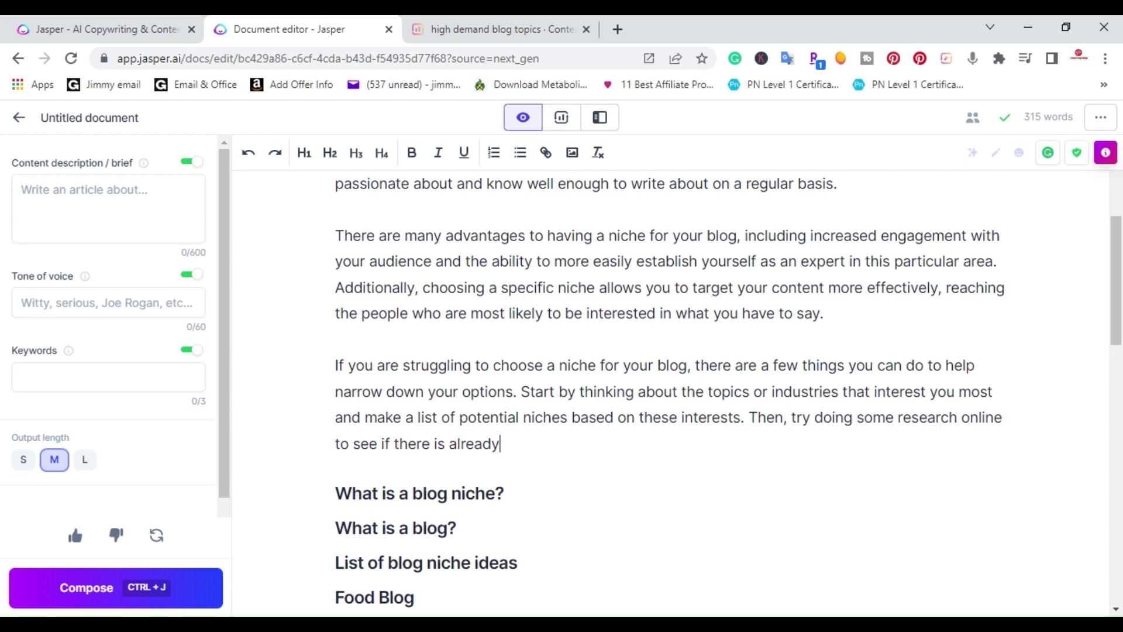
left_click(101, 593)
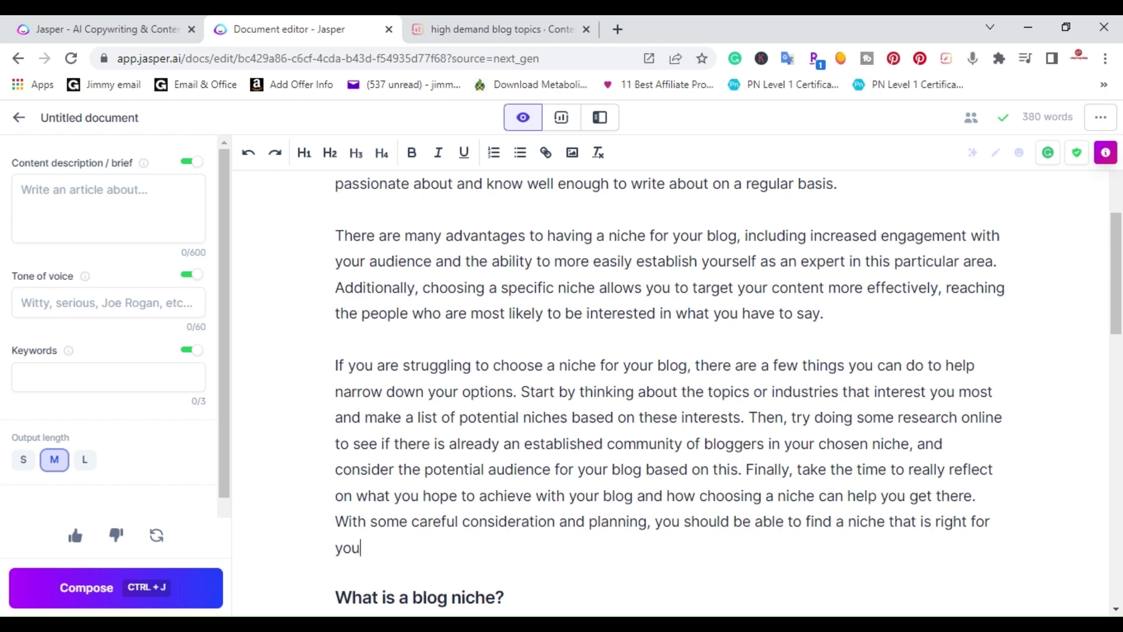
Delete the incomplete closing sentence beginning "With some careful consideration and planning" and review the composed section
left_click_drag(336, 522, 432, 538)
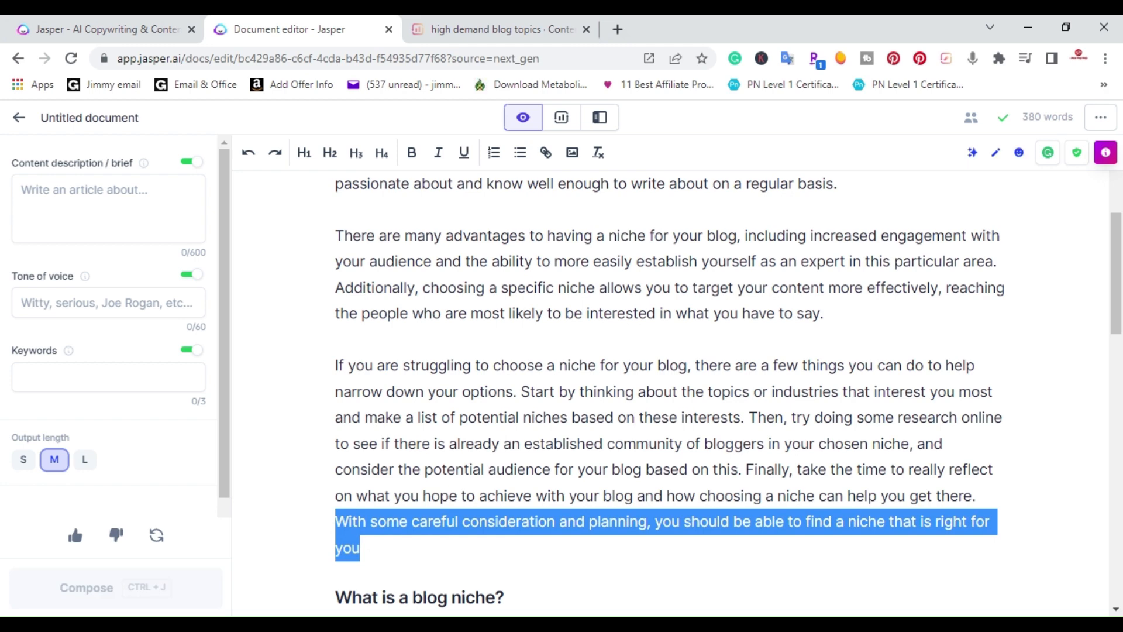
key("BackSpace")
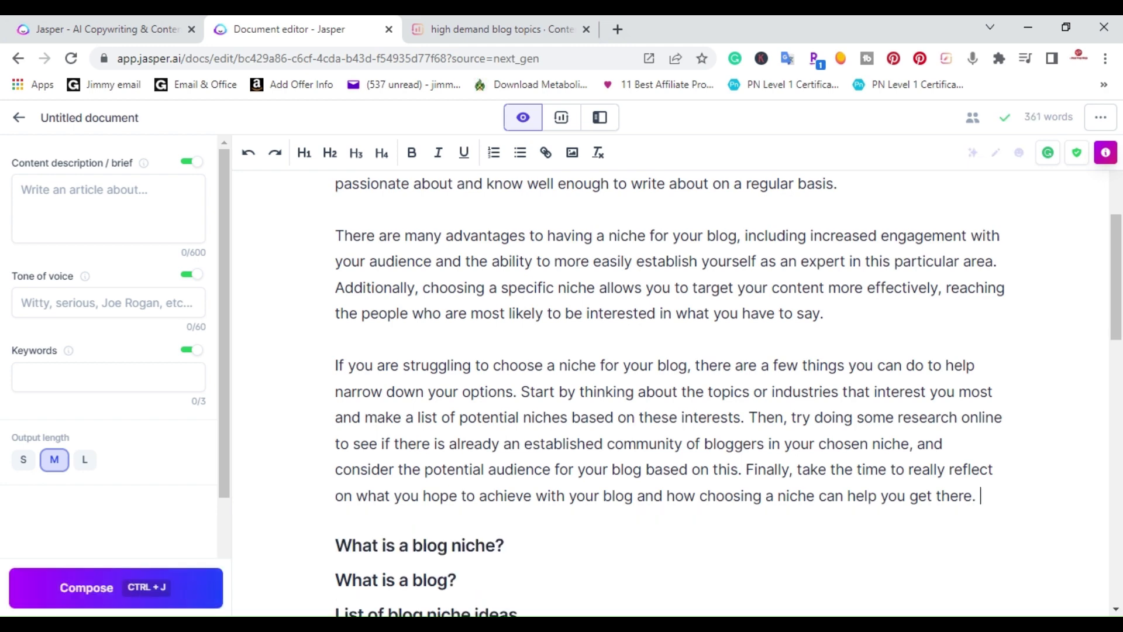
scroll(728, 393, "up", 3)
scroll(728, 393, "down", 3)
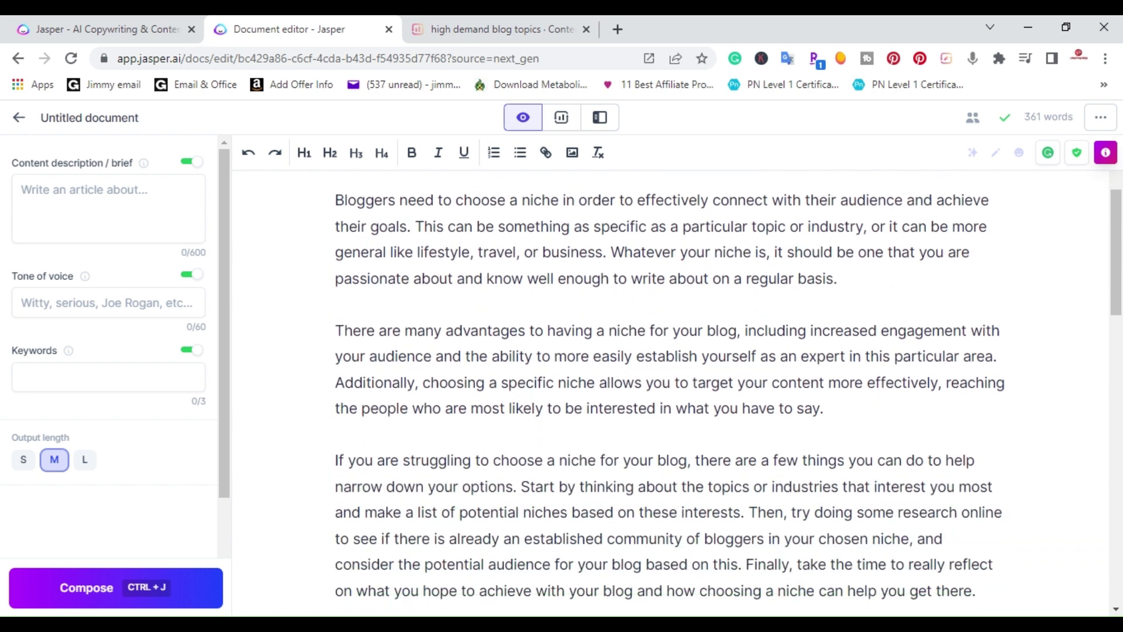
scroll(728, 393, "up", 3)
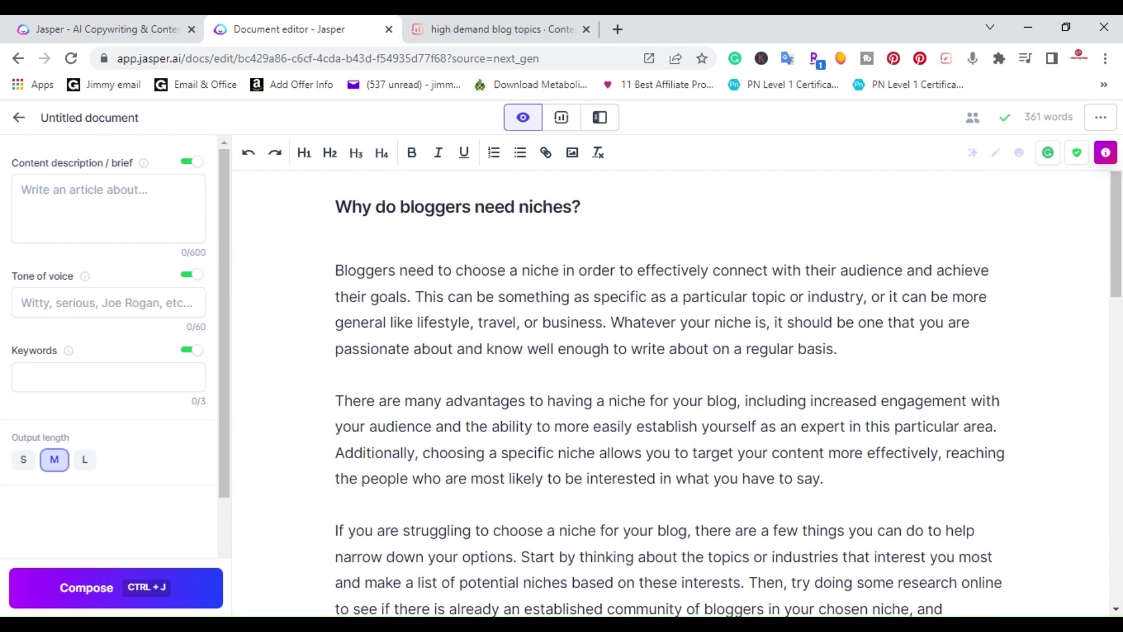
Compose AI text under "What is a blog niche?" and split it into paragraphs before "There are many factors" and "If you are struggling"
scroll(728, 393, "down", 5)
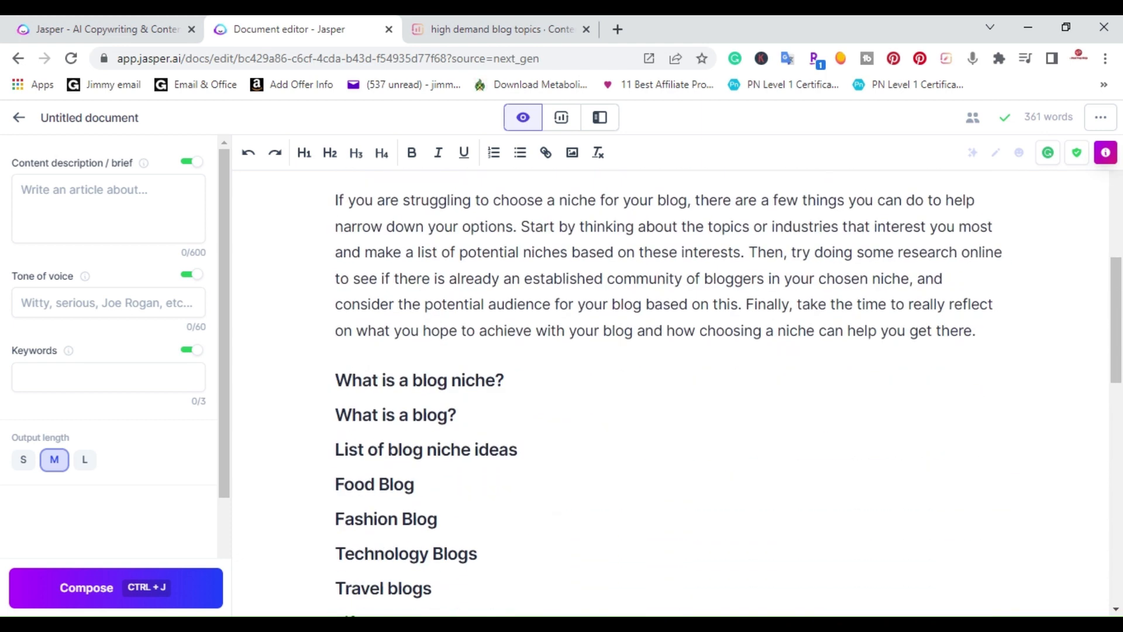
left_click(505, 380)
key("Return")
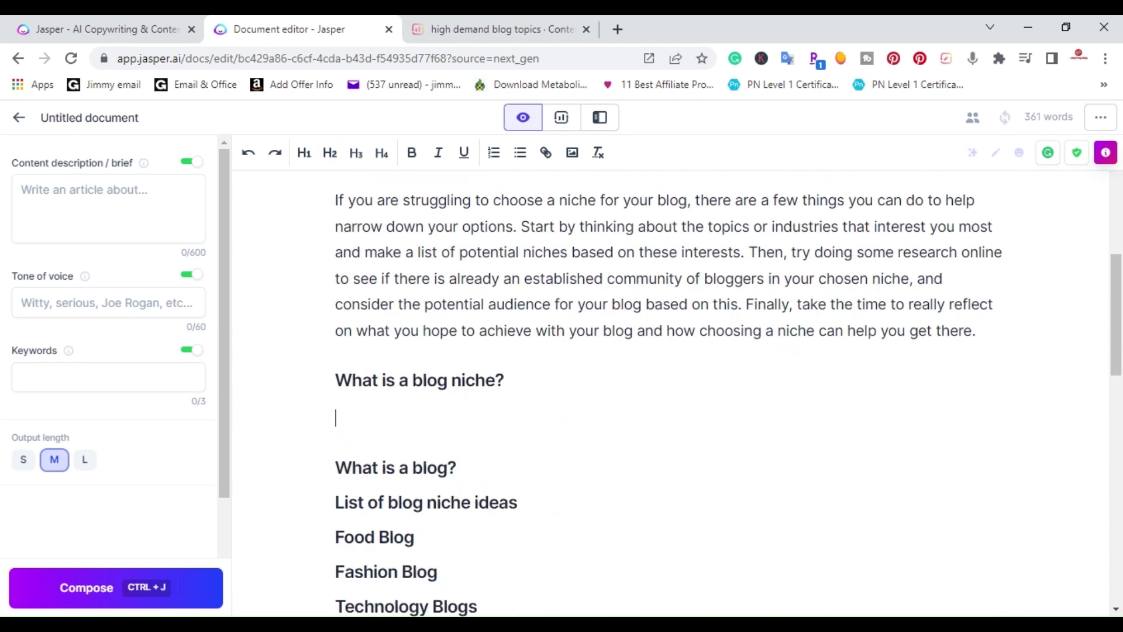
left_click(95, 591)
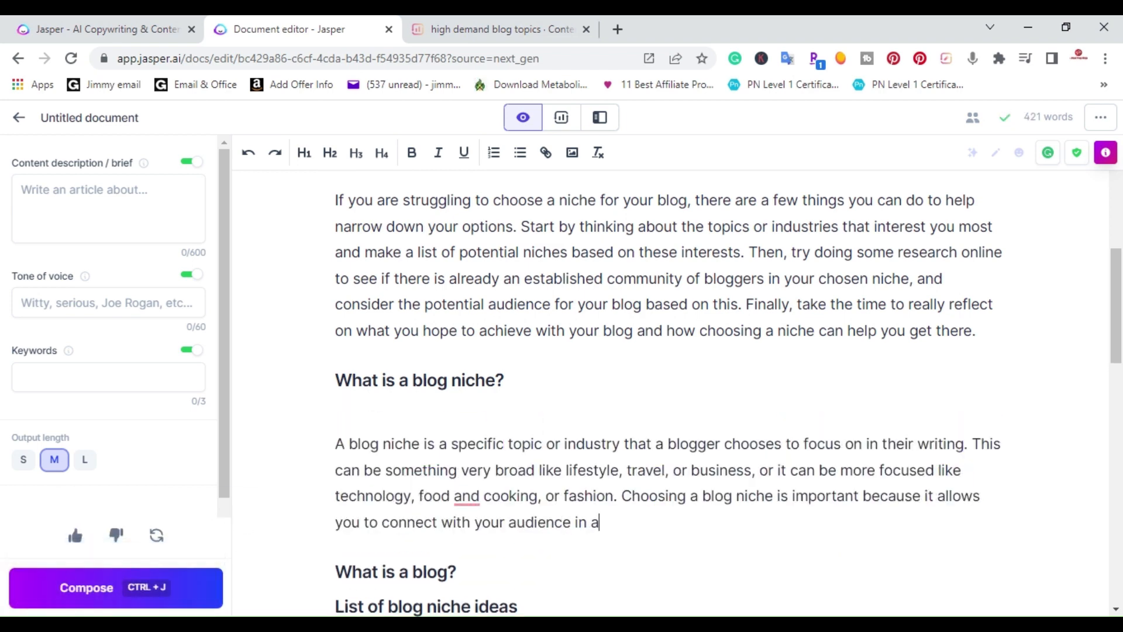
left_click(96, 588)
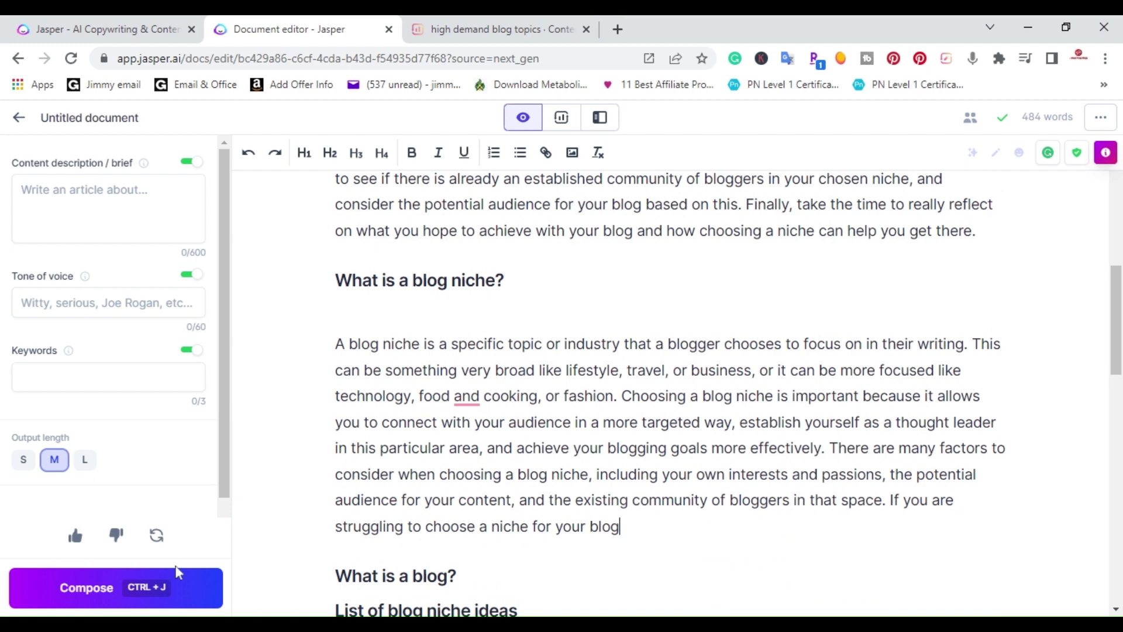
left_click(43, 596)
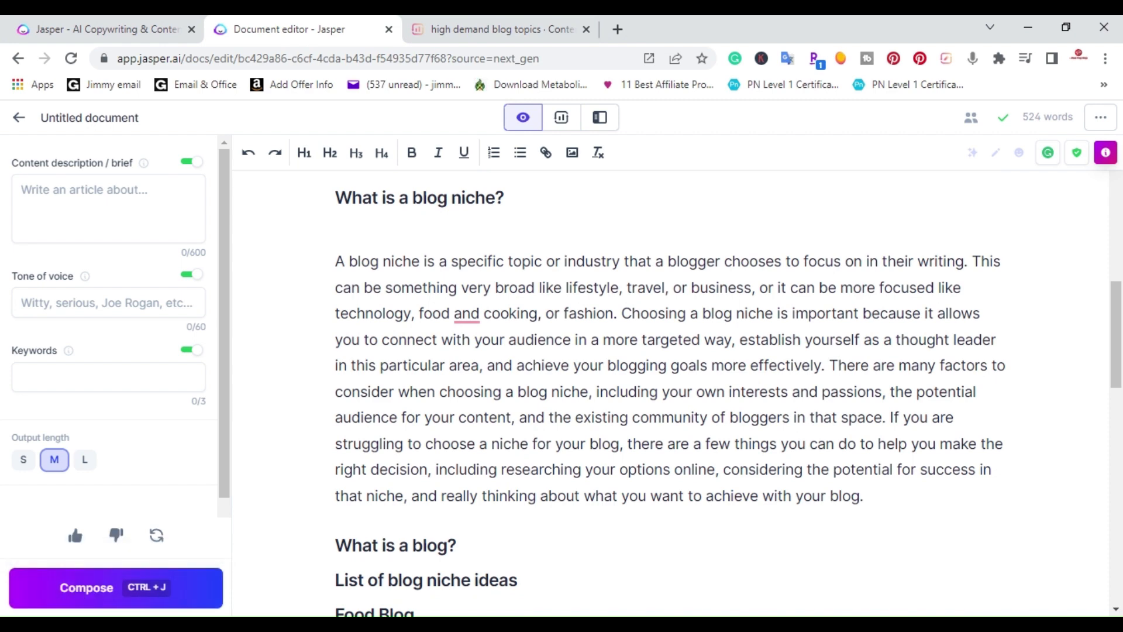
key("Return")
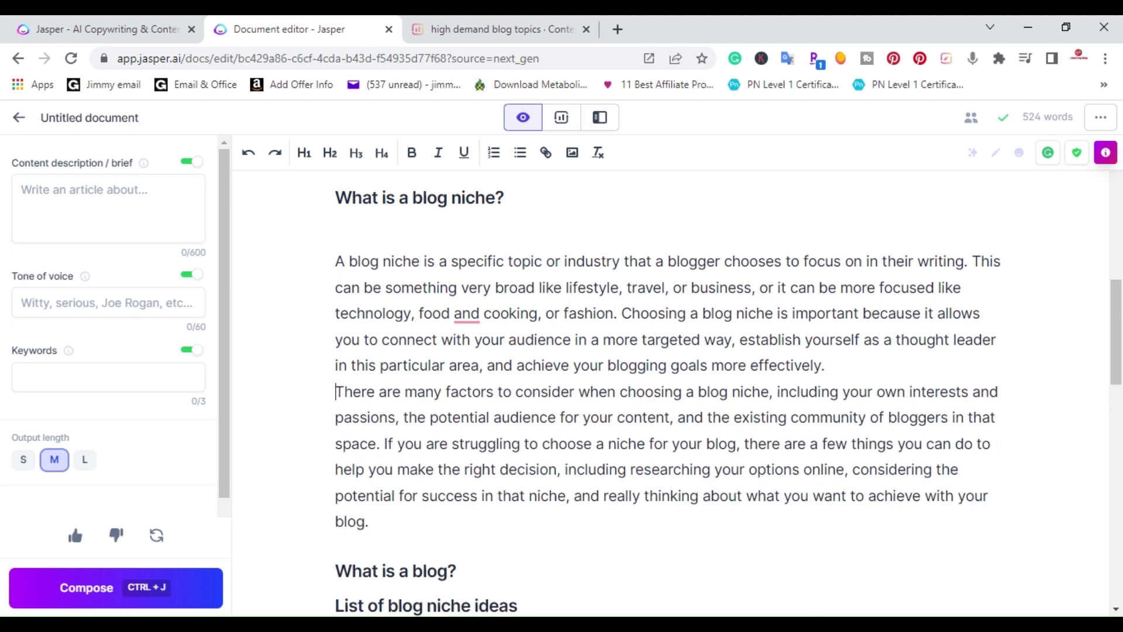
key("Return")
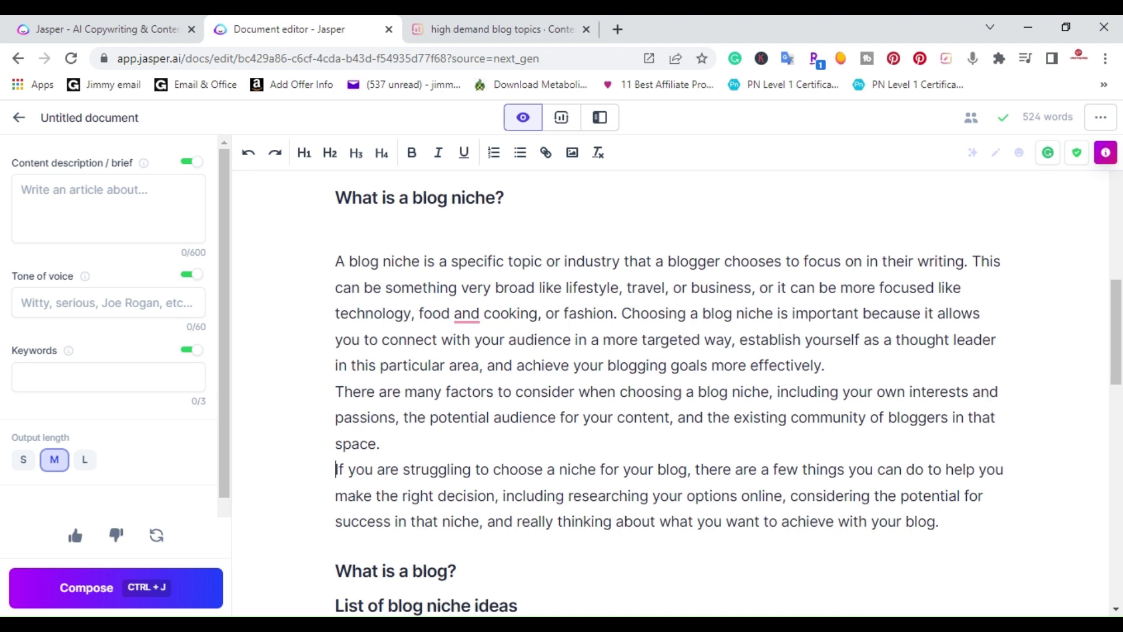
Compose AI text under "What is a blog?" in four rounds, with new paragraphs starting at "Additionally" and "Some tips"
scroll(728, 393, "down", 3)
left_click(459, 406)
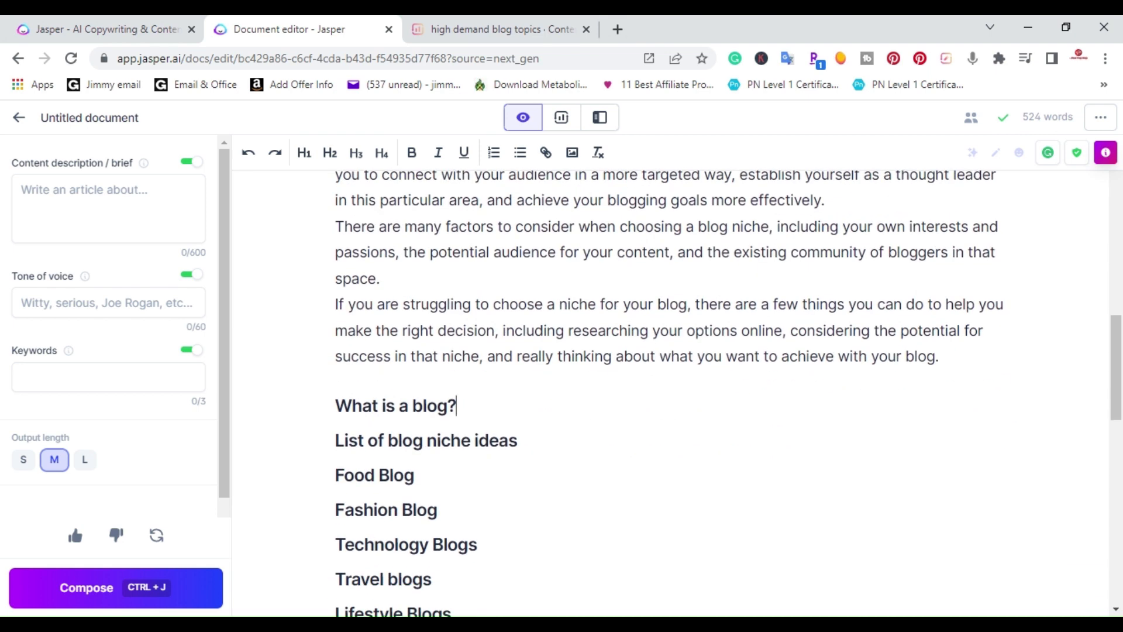
key("Return")
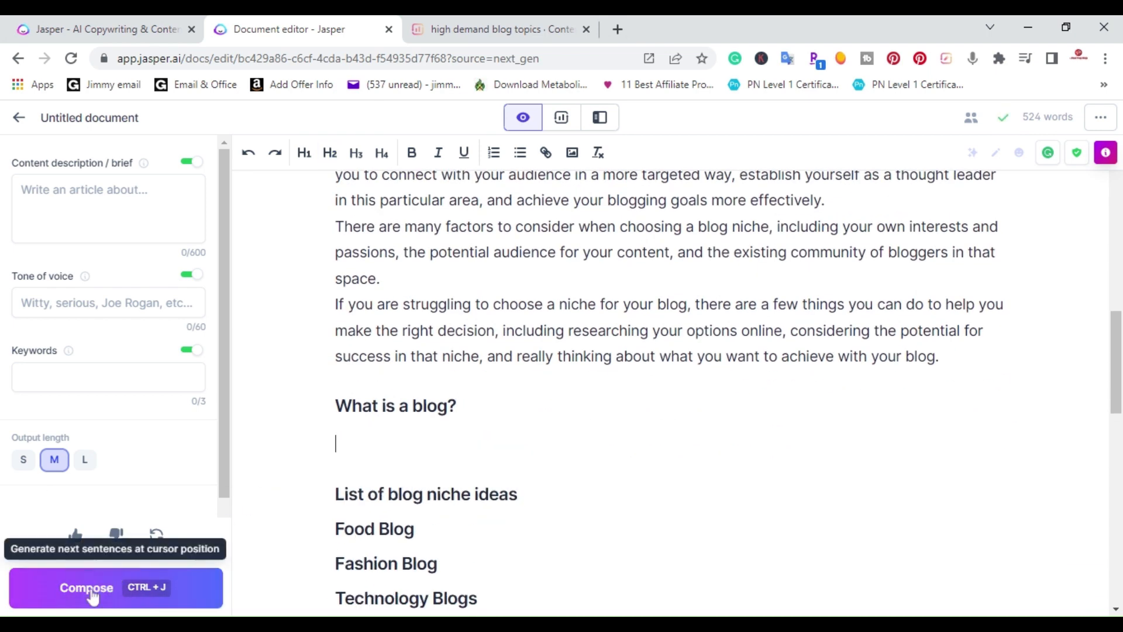
left_click(91, 588)
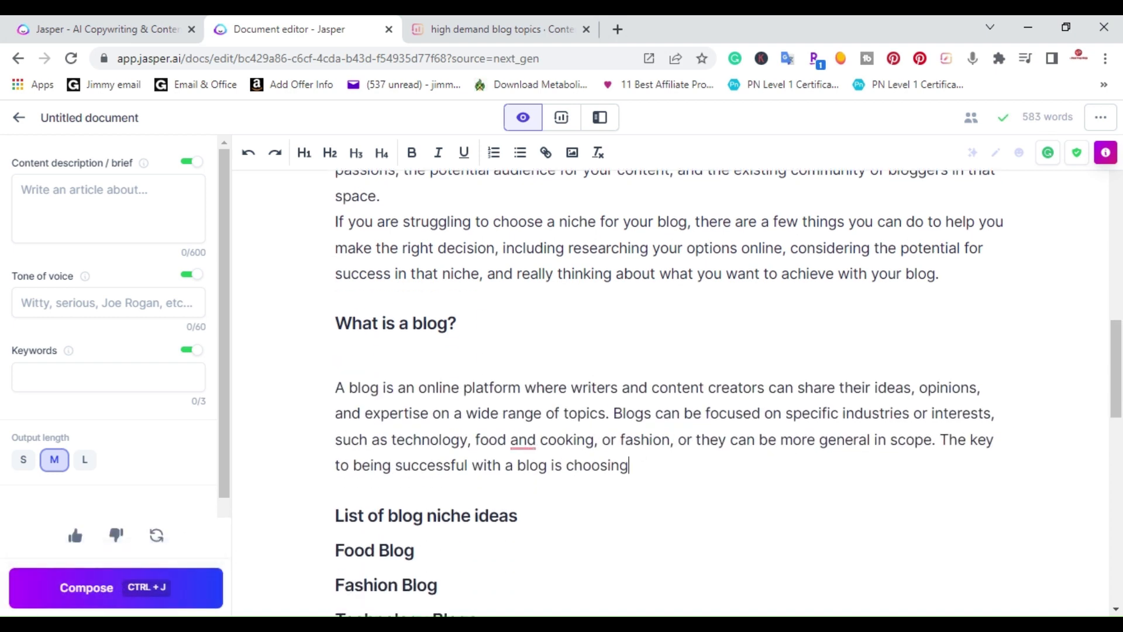
left_click(67, 587)
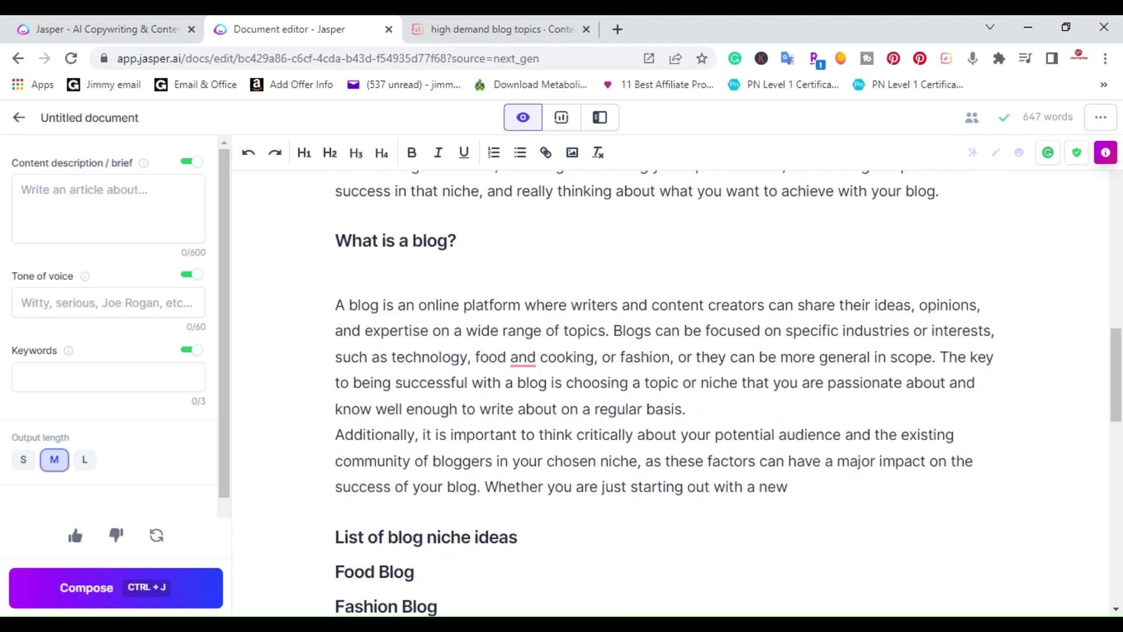
left_click(40, 592)
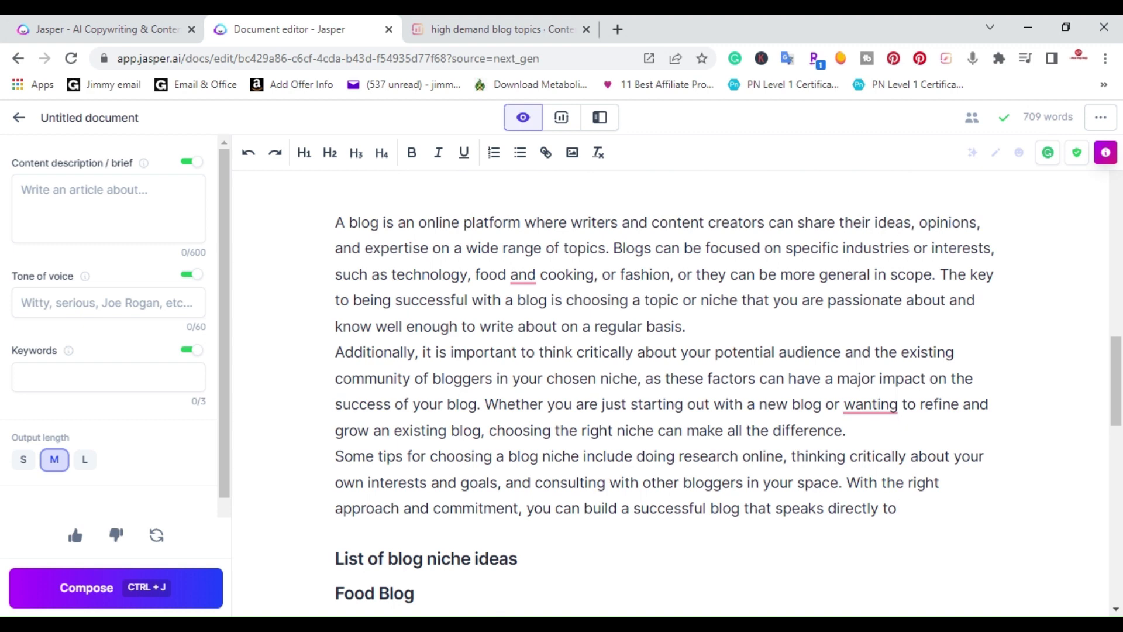
left_click(52, 589)
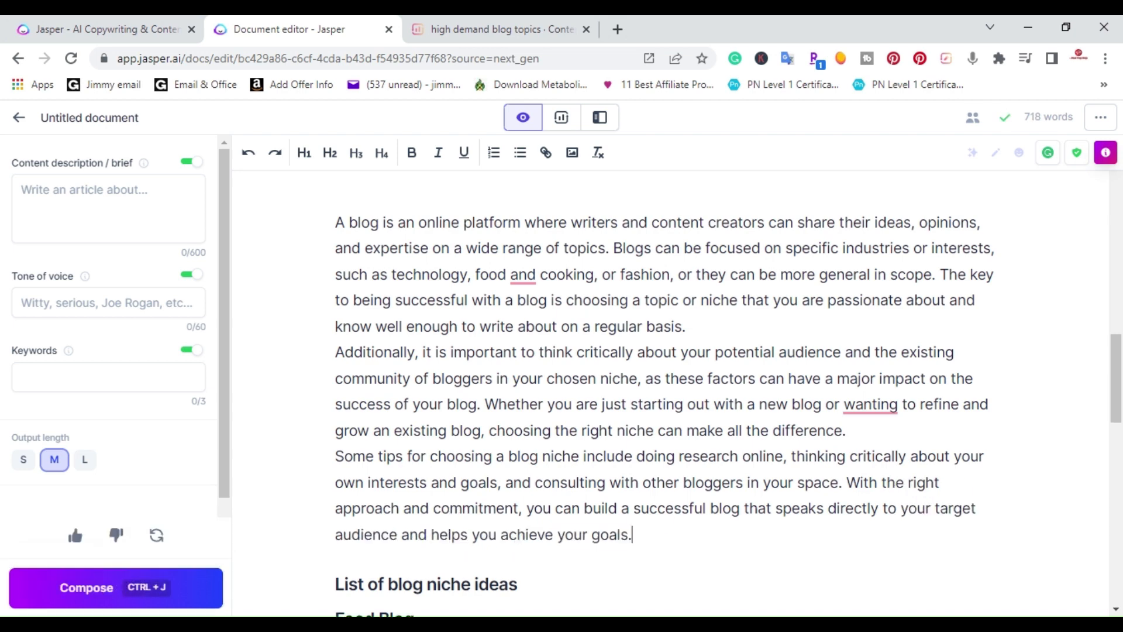
Add a line under the heading "List of blog niche ideas" and have Jasper compose the section's list
scroll(670, 392, "down", 1)
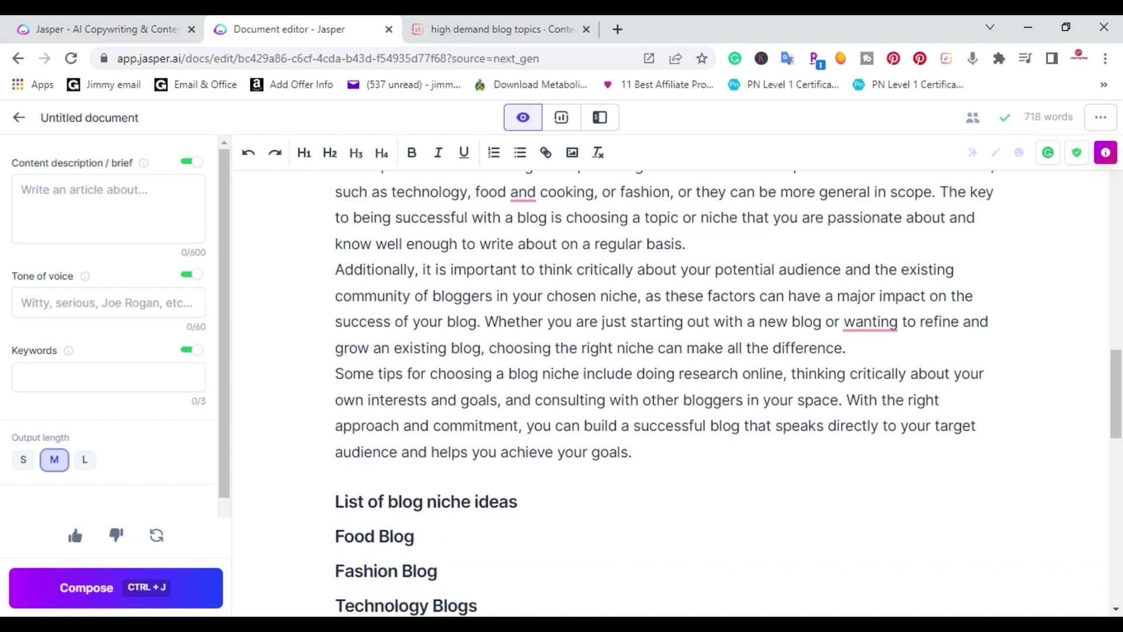
scroll(670, 392, "down", 1)
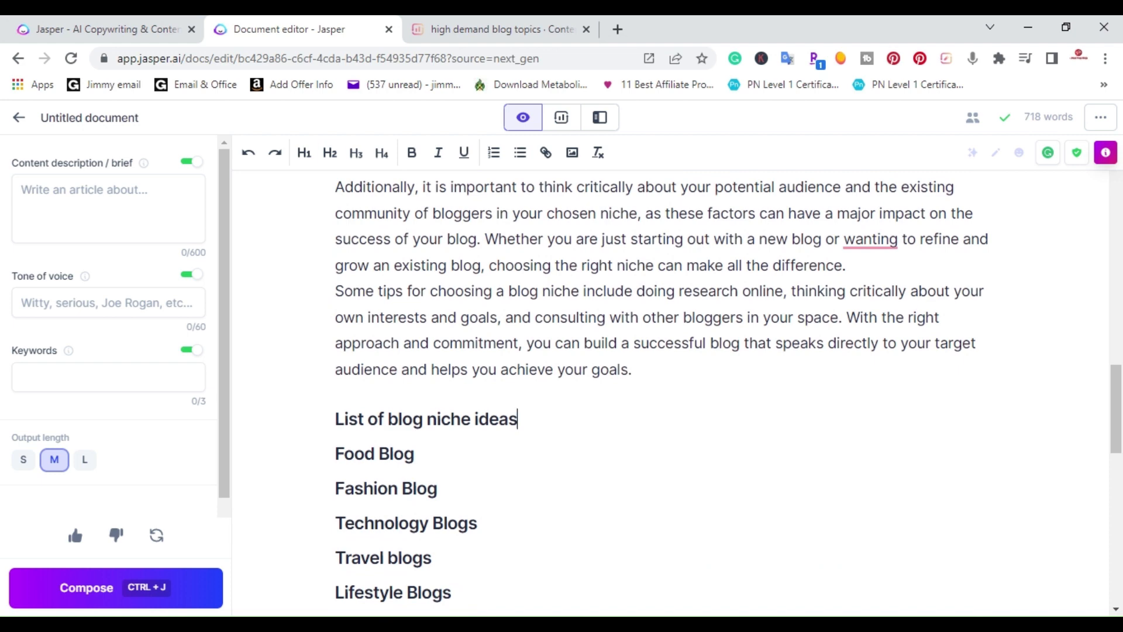
left_click(518, 419)
key("Return")
left_click(44, 601)
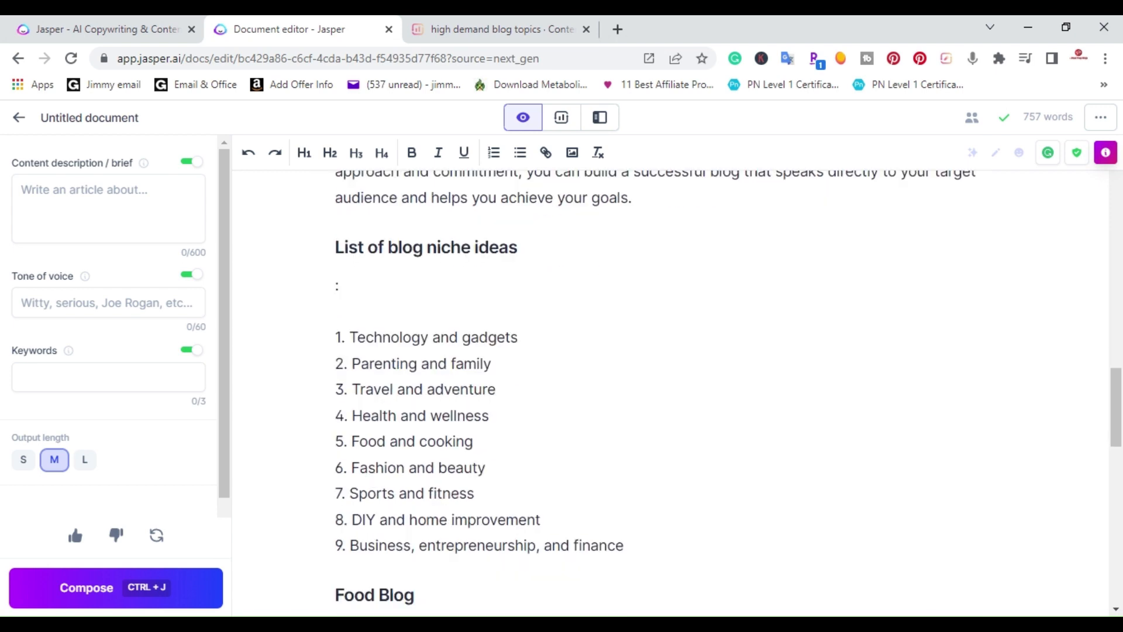
Replace the stray colon above the numbered list with "Here are a few blog niche ideas" and have Jasper compose the continuation
left_click(339, 286)
key("BackSpace")
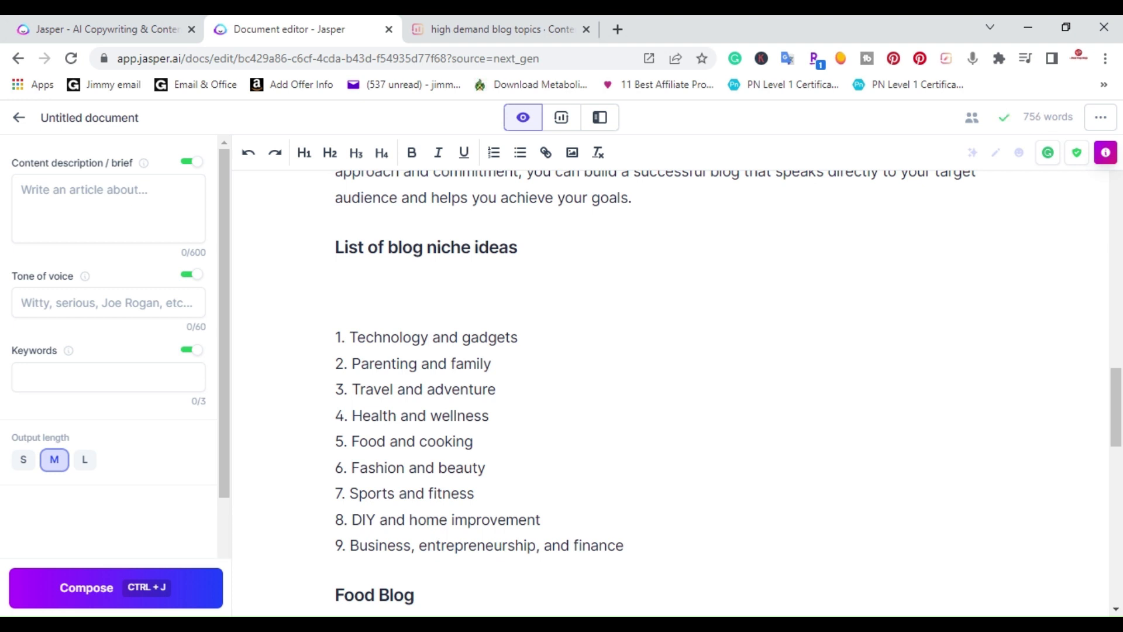
type("Here are a few ")
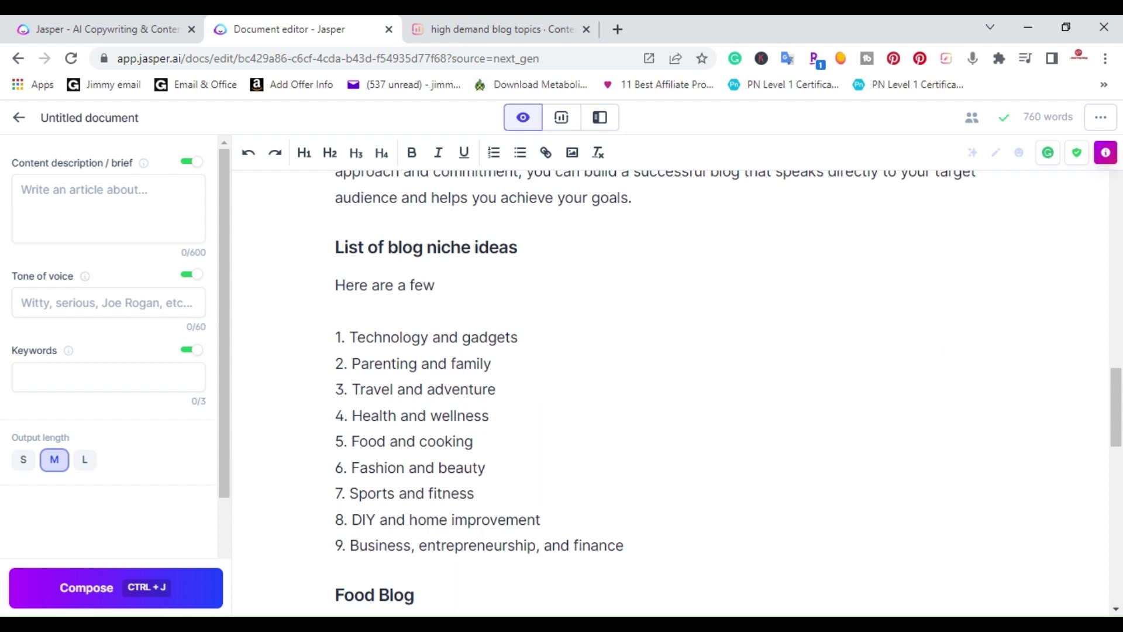
type("blog n")
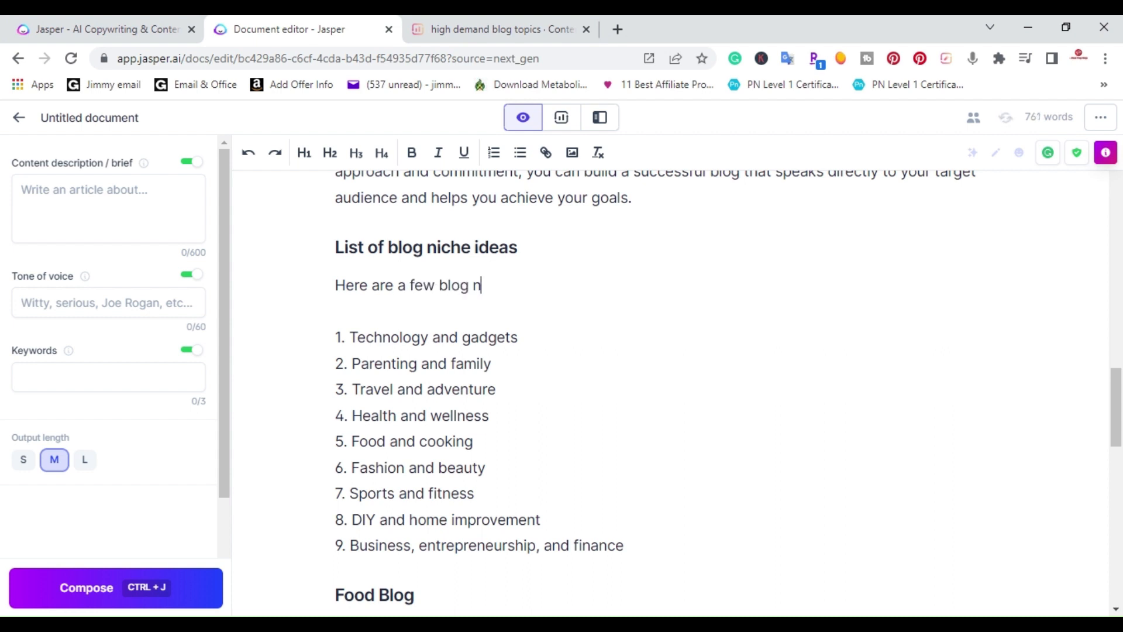
type("iche ideas")
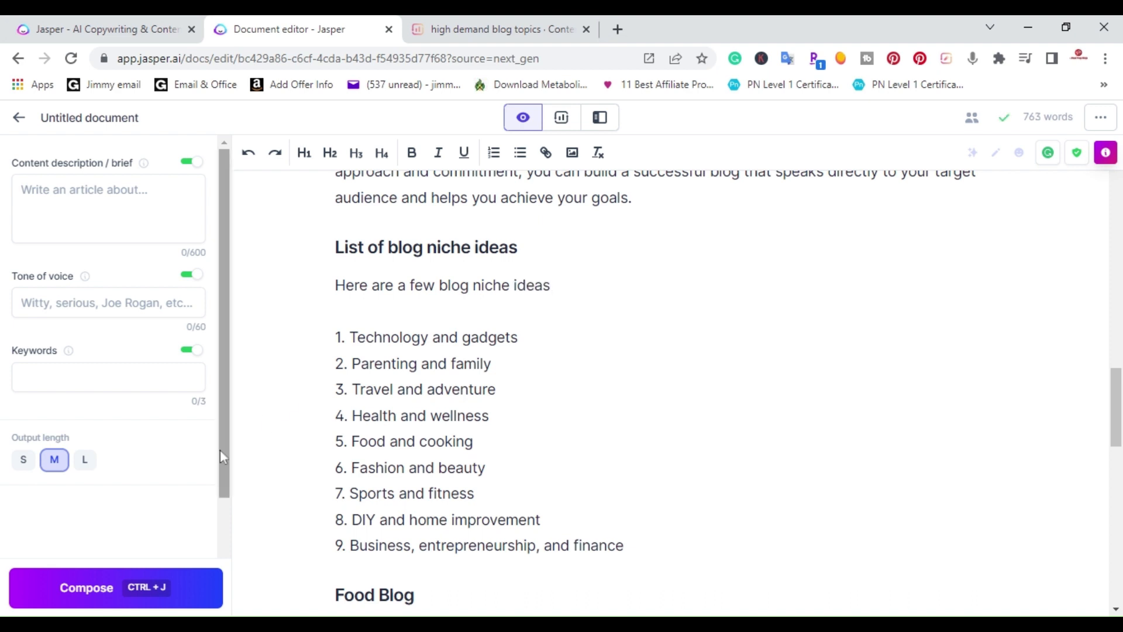
left_click(89, 601)
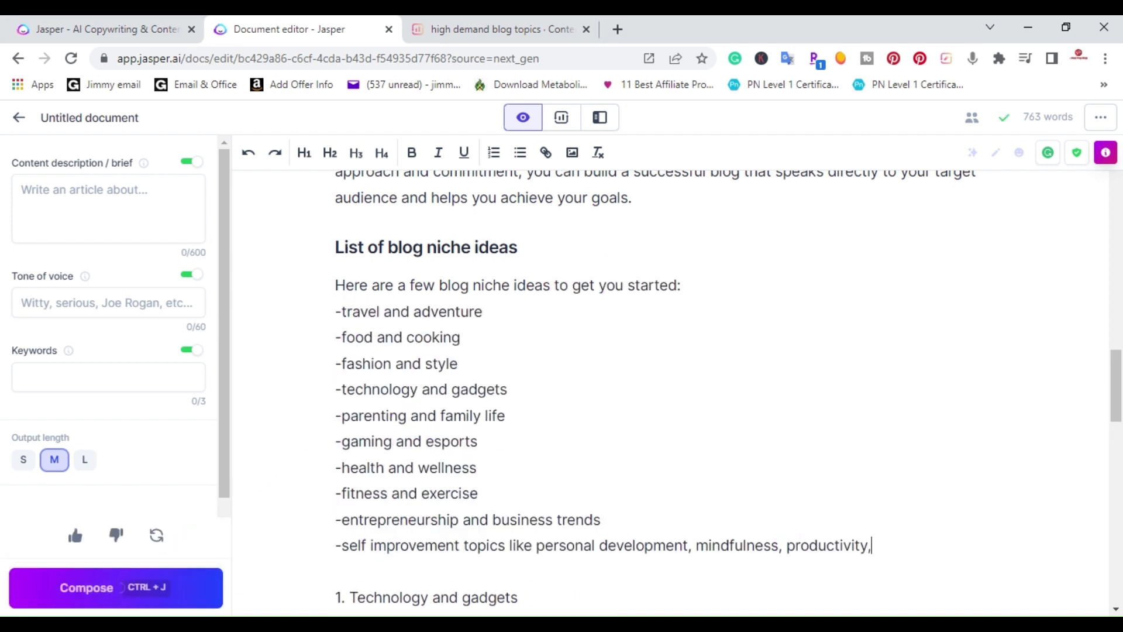
Delete the dashed list from "travel and adventure" to "self improvement topics" and the extra blank line above the numbered list
scroll(667, 392, "down", 1)
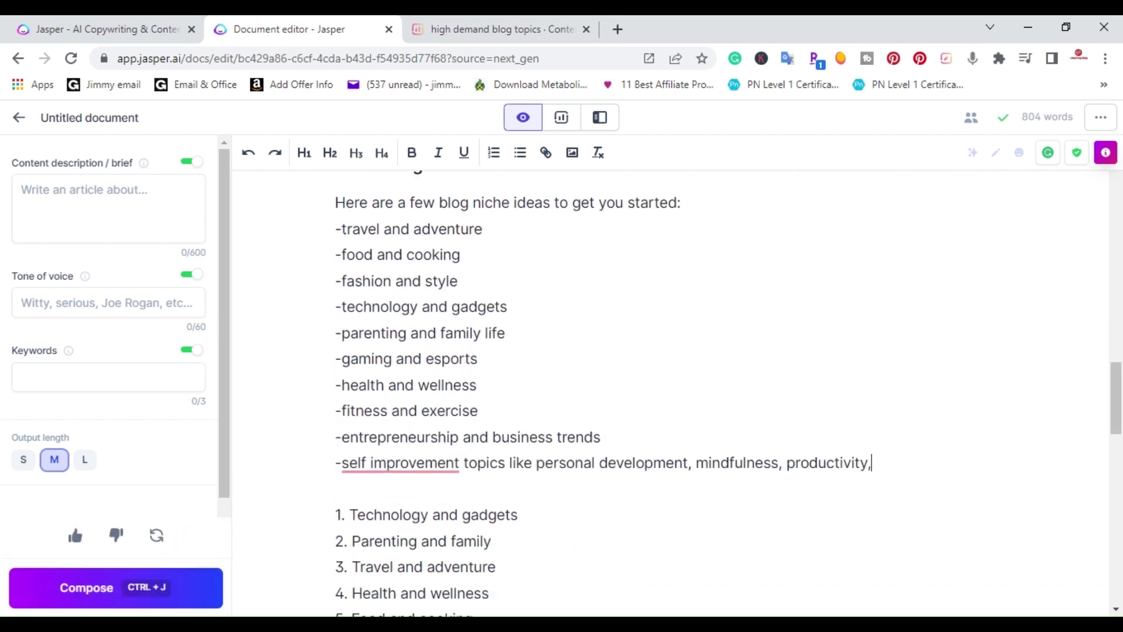
left_click_drag(873, 463, 334, 231)
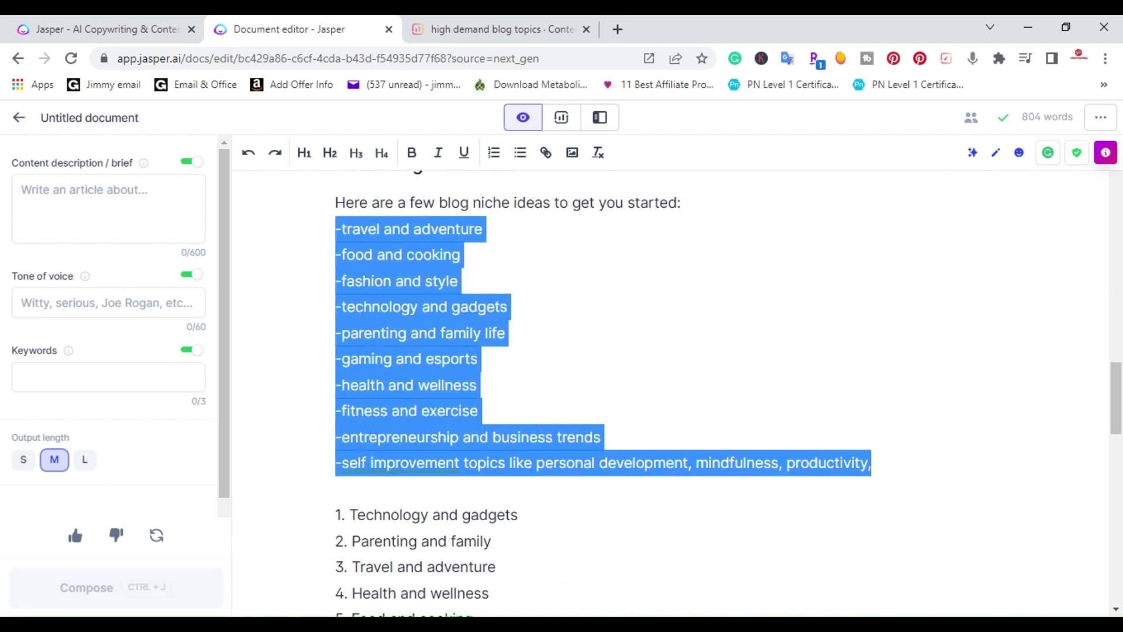
key("BackSpace")
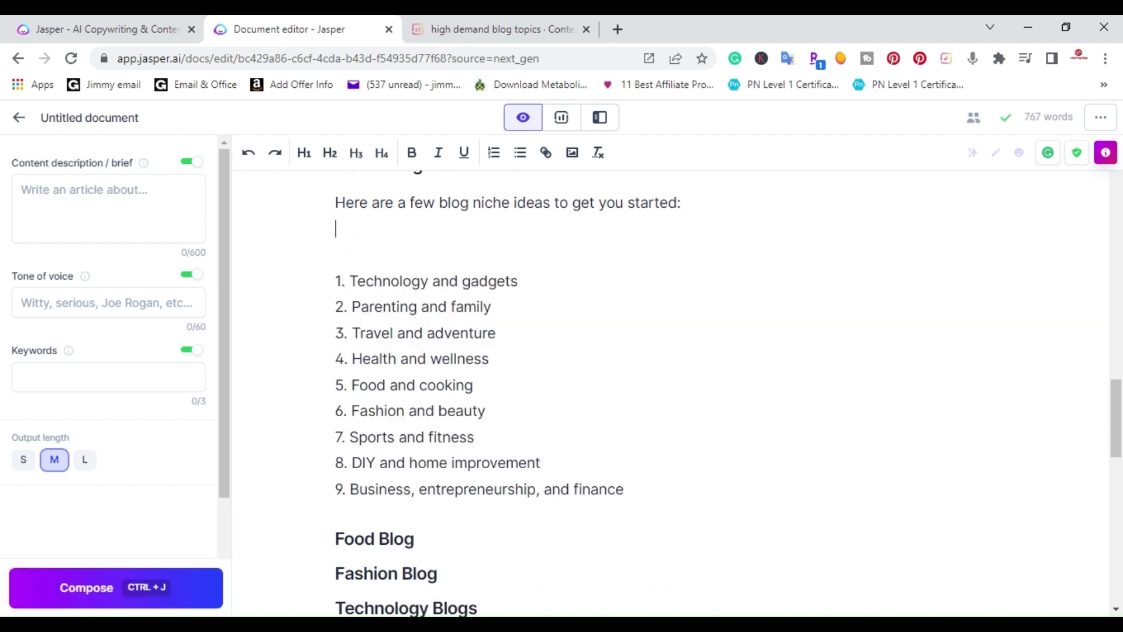
key("Delete")
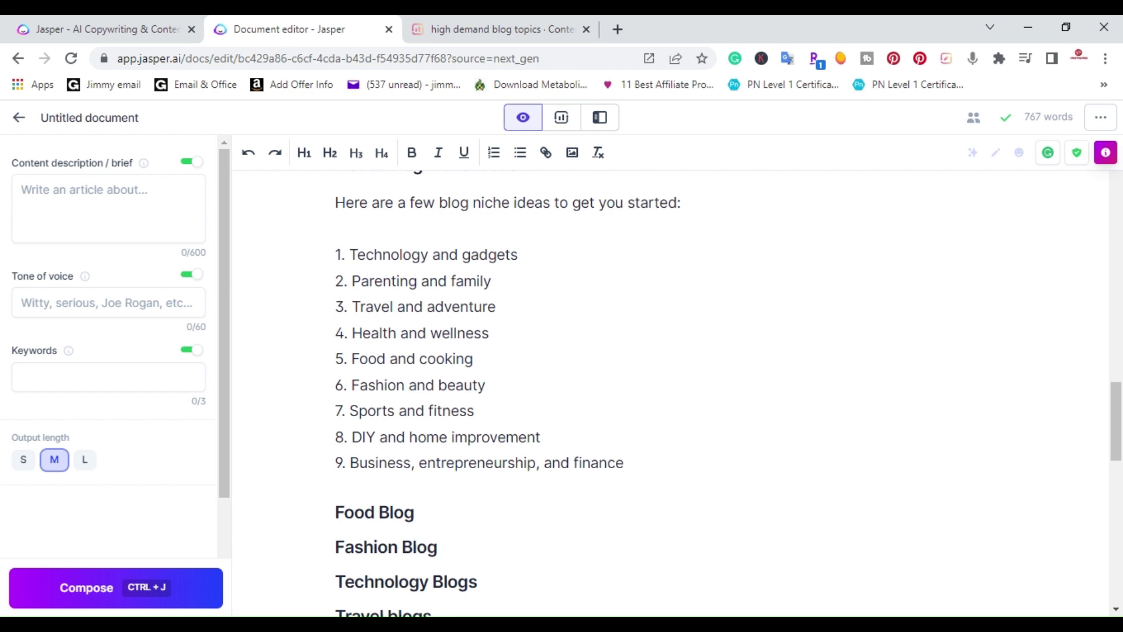
scroll(257, 260, "down", 1)
scroll(257, 260, "up", 3)
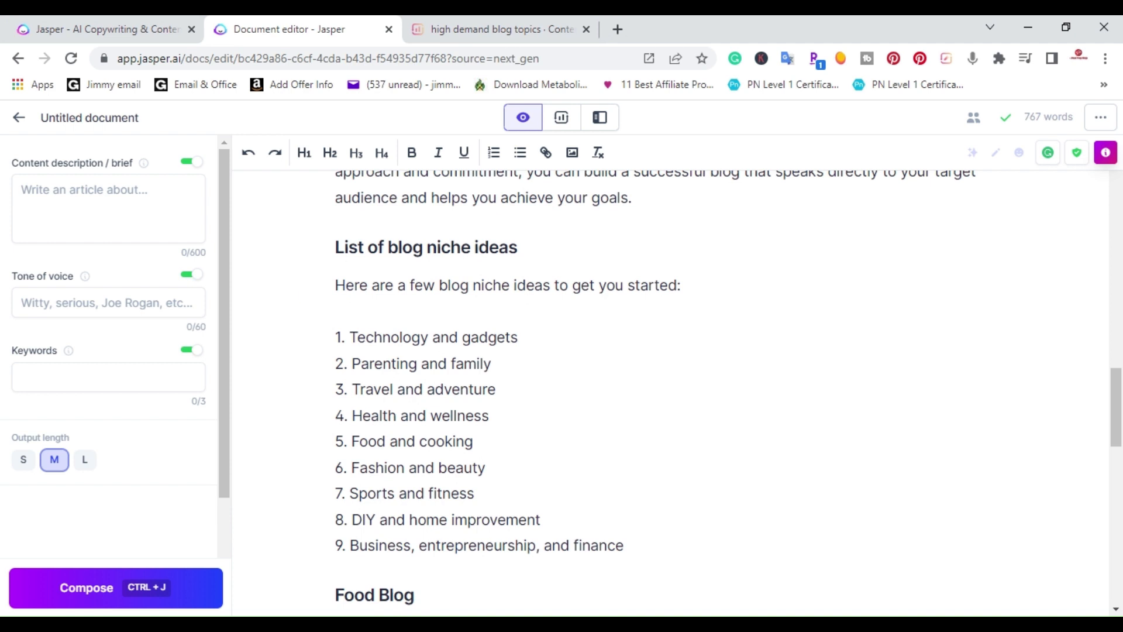
Add an empty line under the heading "Food Blog"
scroll(670, 392, "down", 1)
left_click(438, 546)
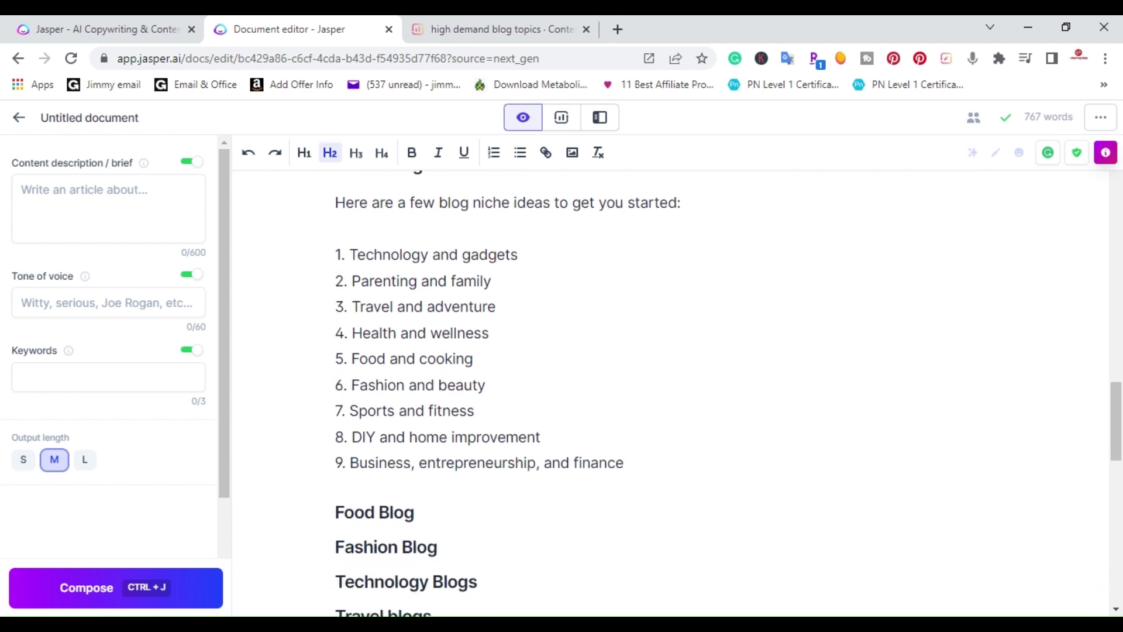
left_click(416, 513)
scroll(669, 391, "down", 1)
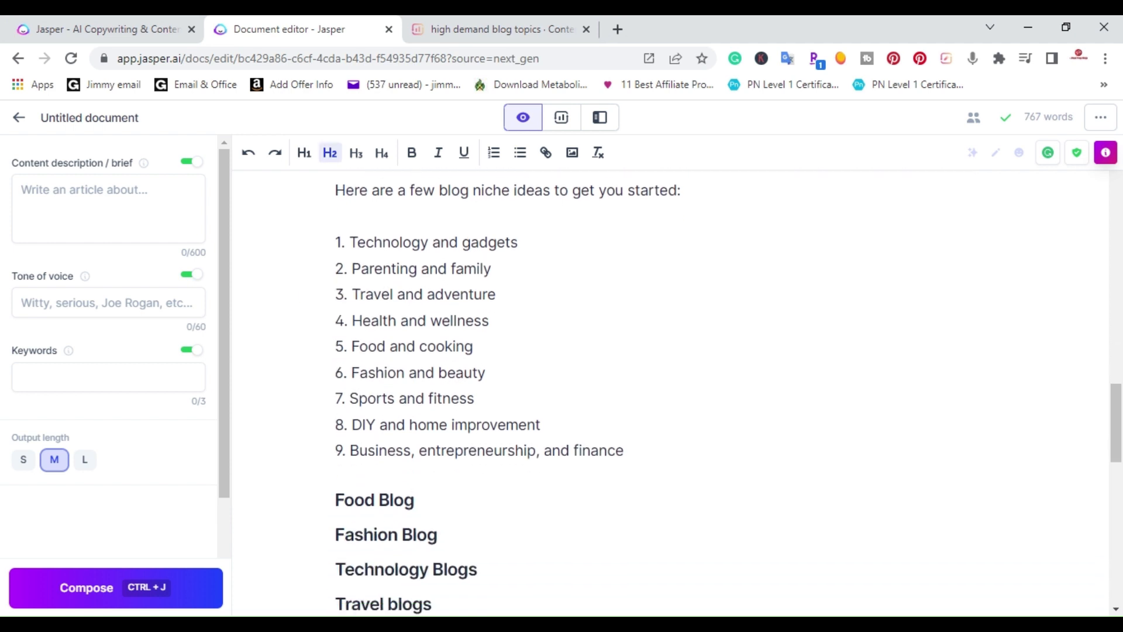
key("Return")
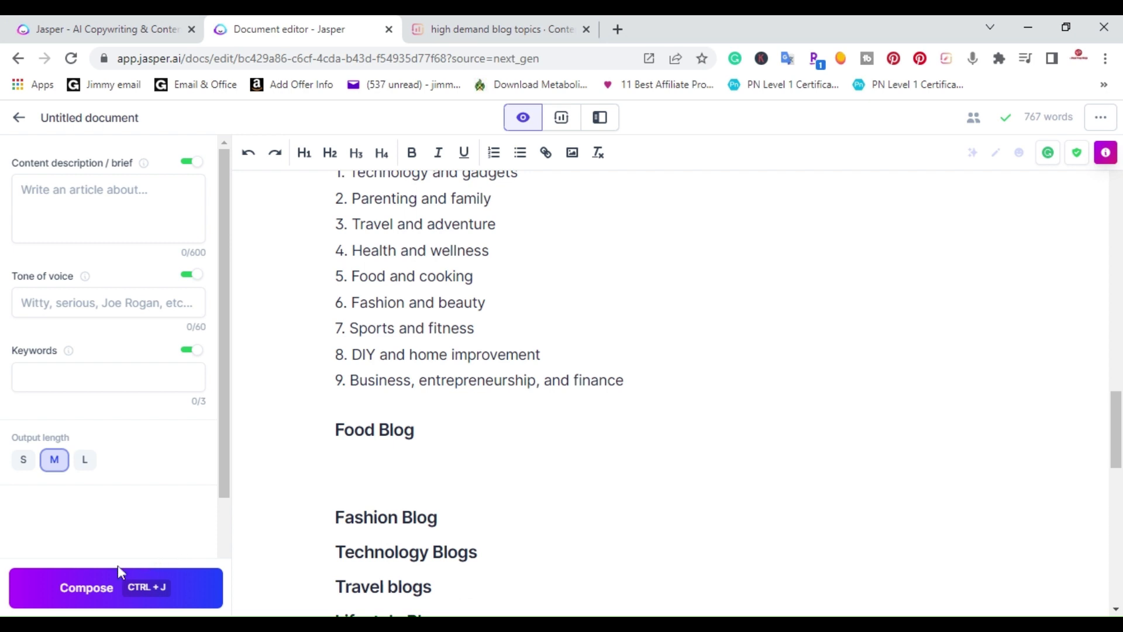
Try composing AI text under "Food Blog" and delete the generated niche ideas list
left_click(80, 579)
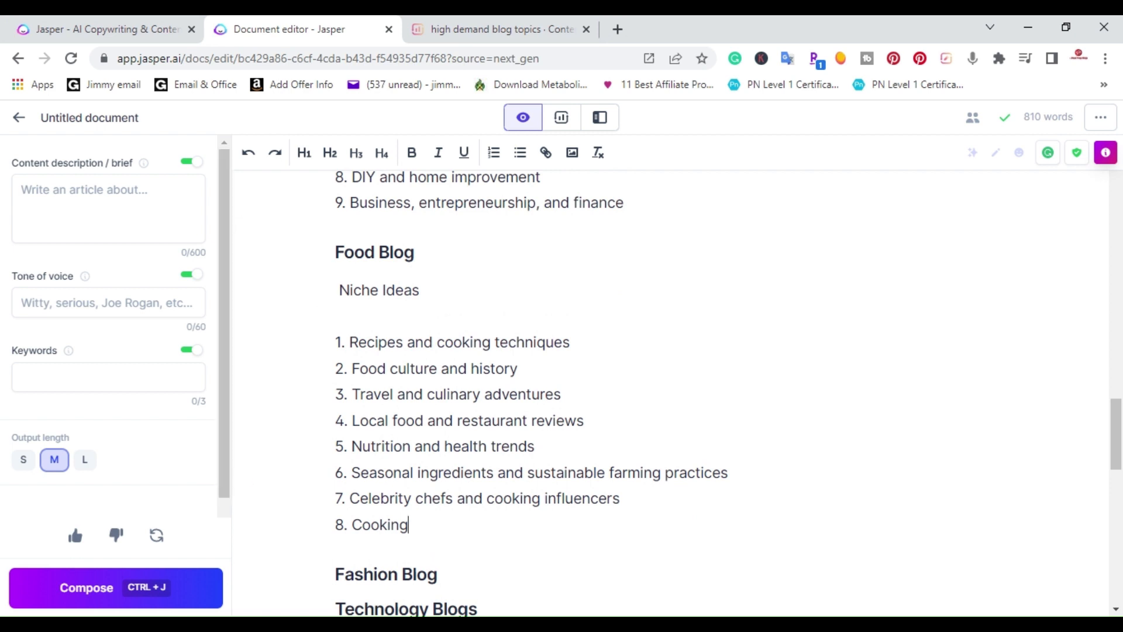
left_click_drag(408, 525, 339, 290)
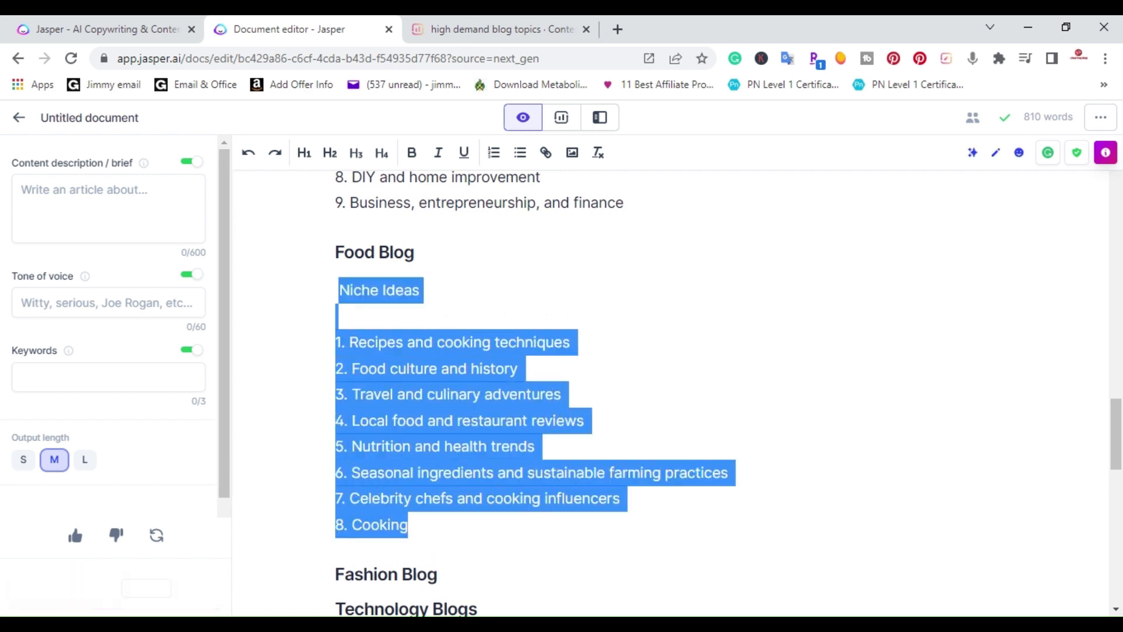
key("BackSpace")
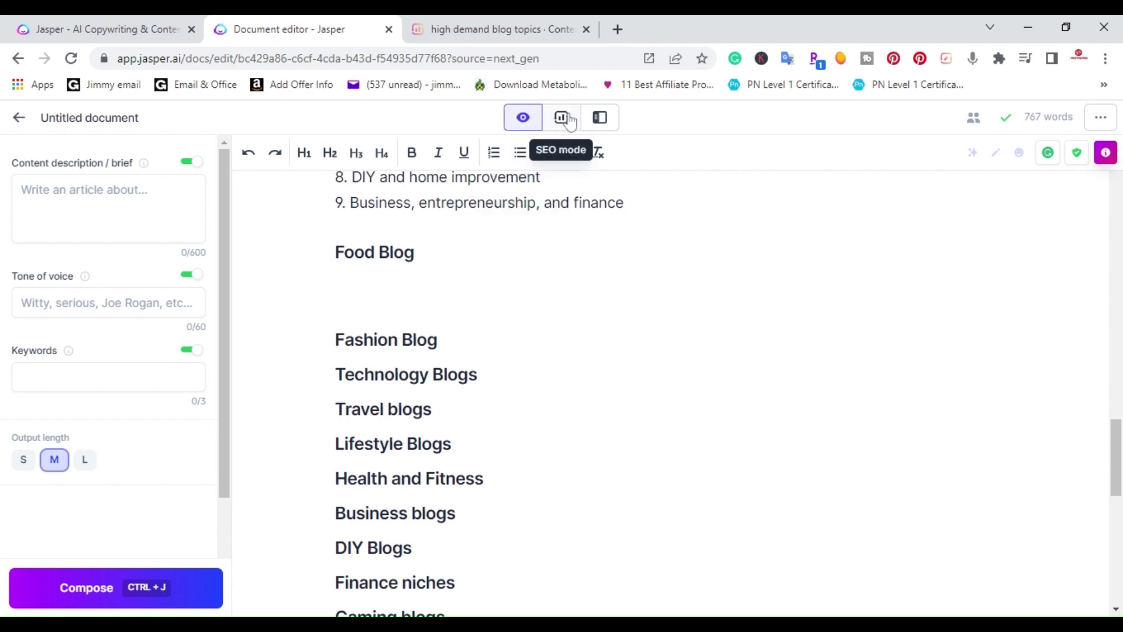
Open the Paragraph Generator template beside the document and set the paragraph topic to "What is a food blog"
left_click(600, 124)
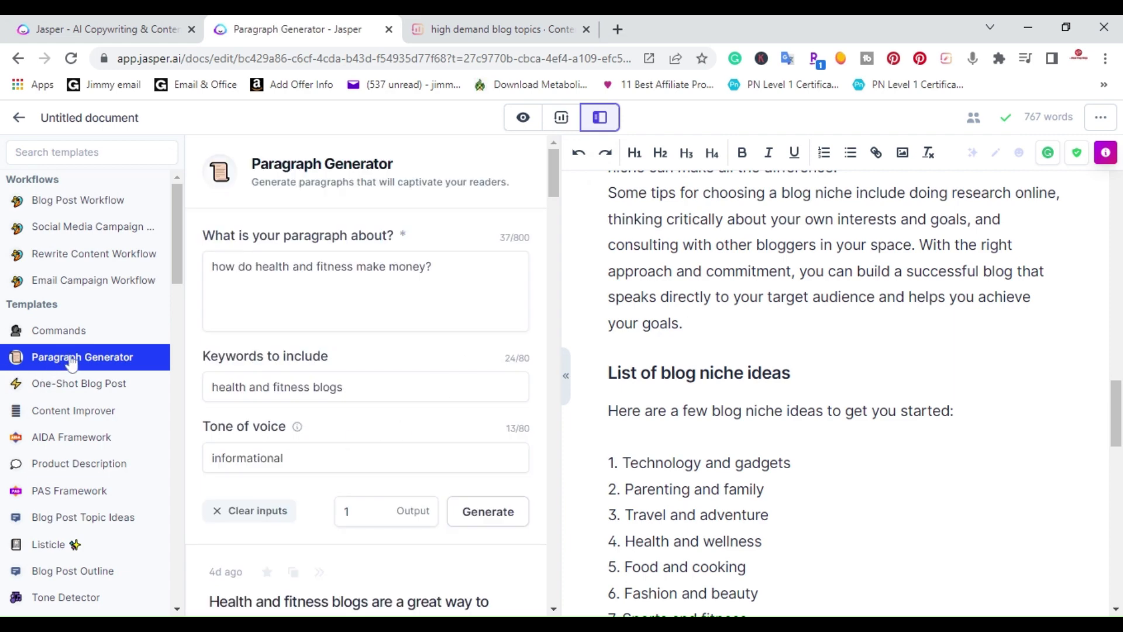
scroll(819, 392, "down", 7)
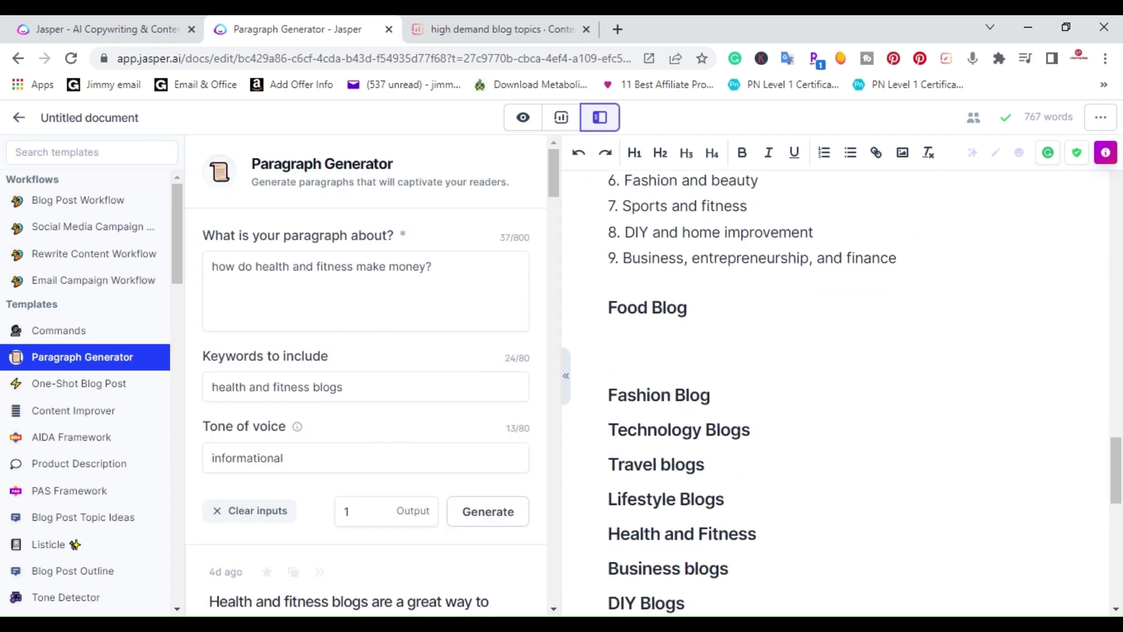
triple_click(340, 266)
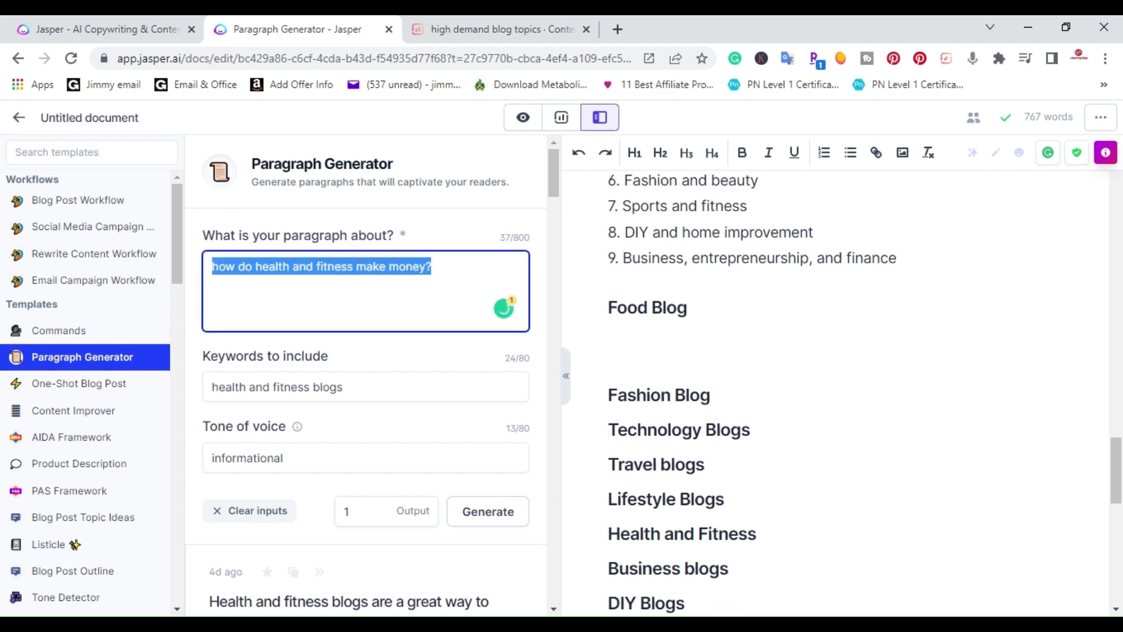
type("What is a ")
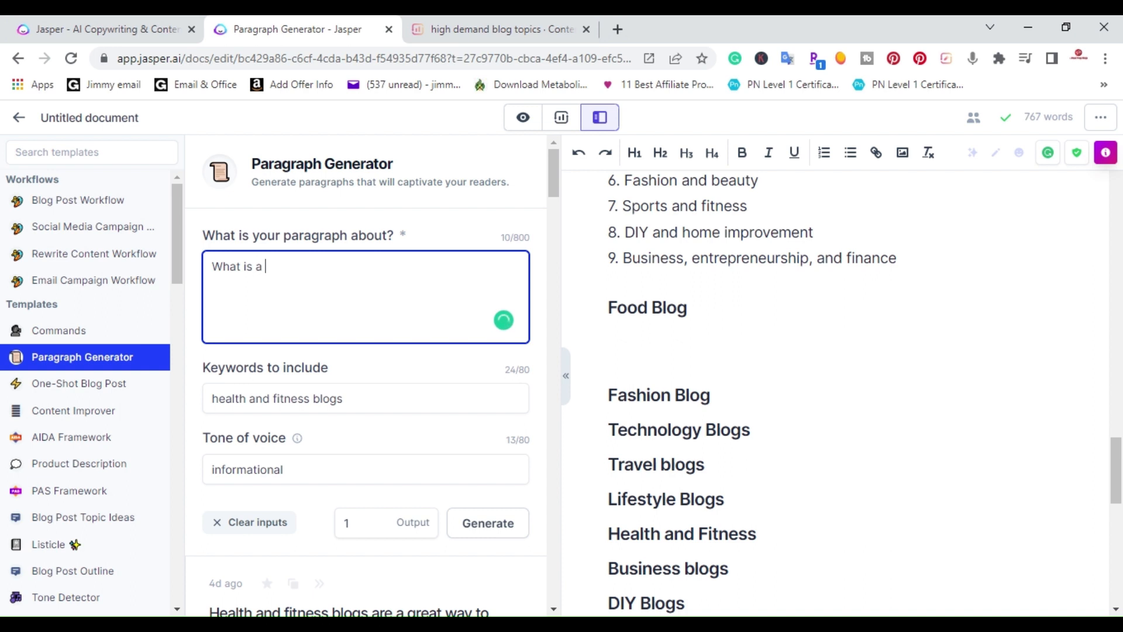
type("food blog")
Set the keywords to include to "food blog" and generate one paragraph
left_click_drag(311, 399, 186, 403)
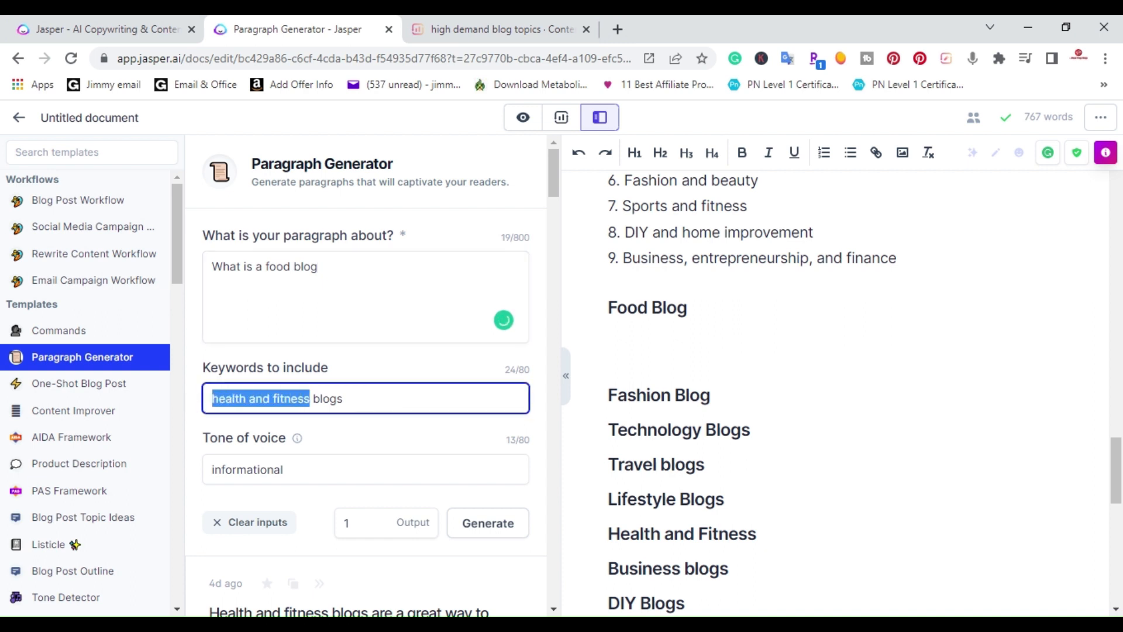
type("food blog")
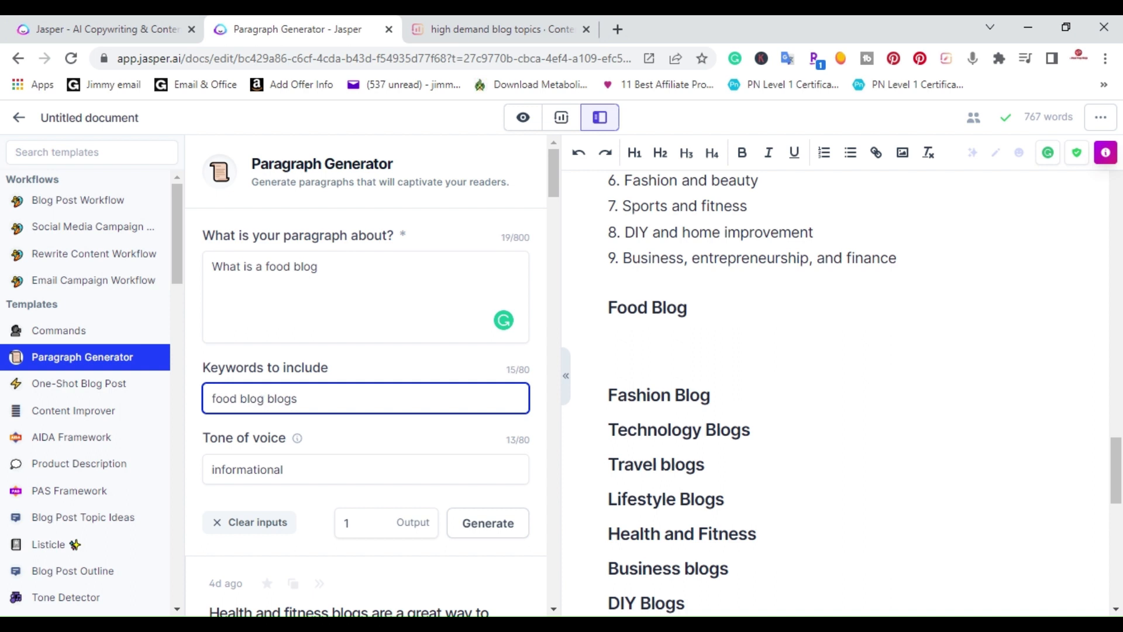
key("BackSpace")
key("BackSpace")
key("BackSpace")
key("BackSpace")
key("BackSpace")
left_click(487, 534)
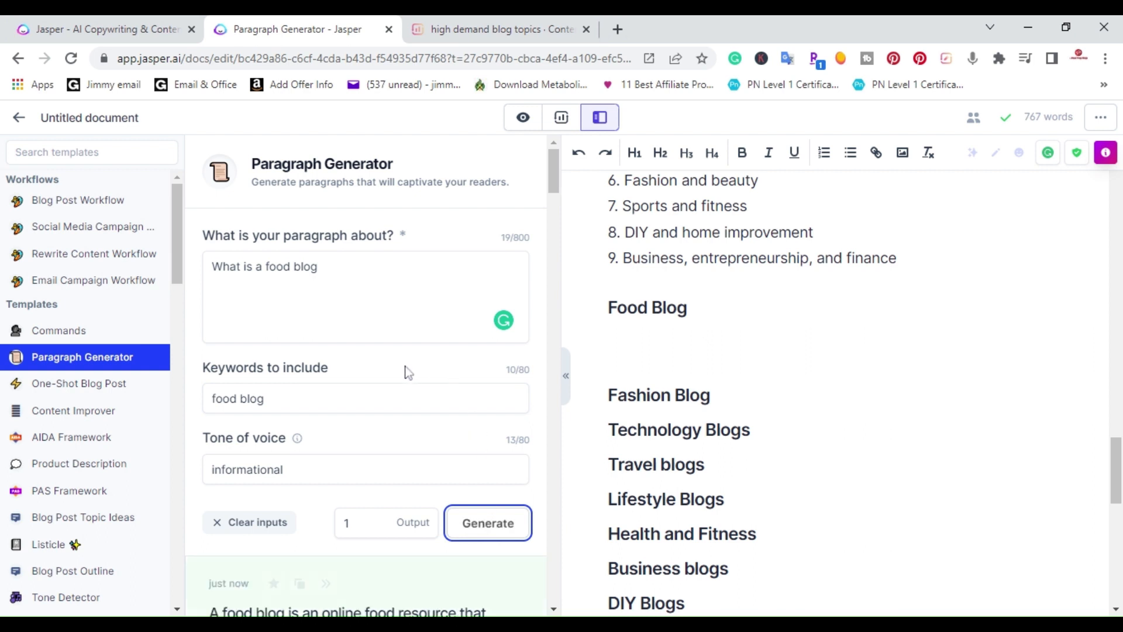
Copy the generated paragraph under the "Food Blog" heading and start a new paragraph at "Food blogs provide readers"
scroll(408, 373, "down", 6)
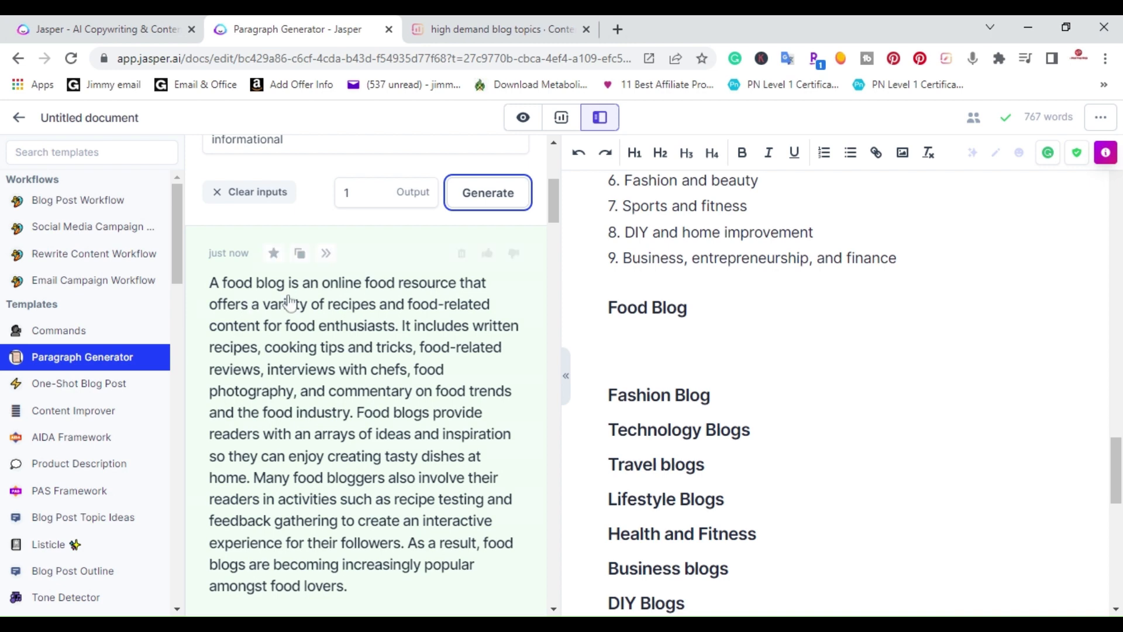
left_click(300, 254)
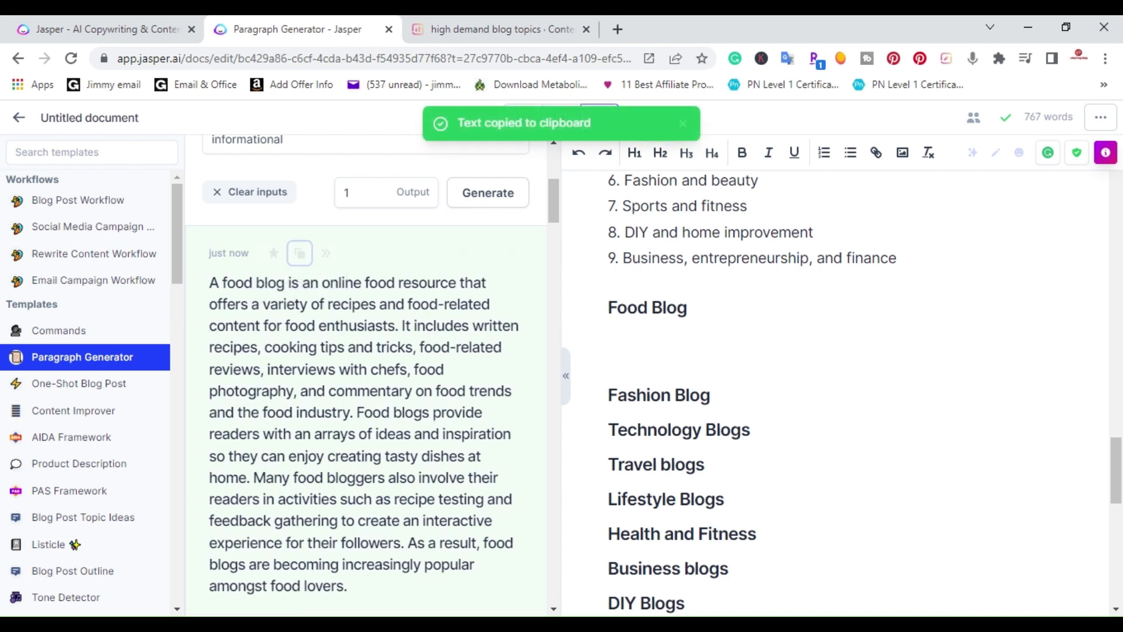
left_click(611, 345)
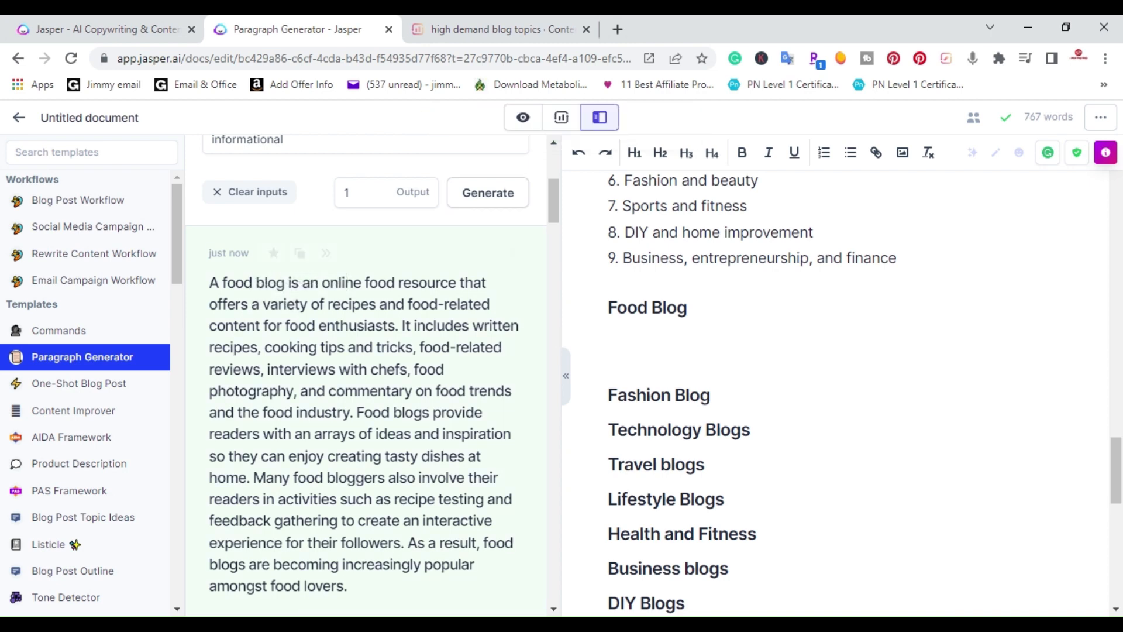
key("ctrl+v")
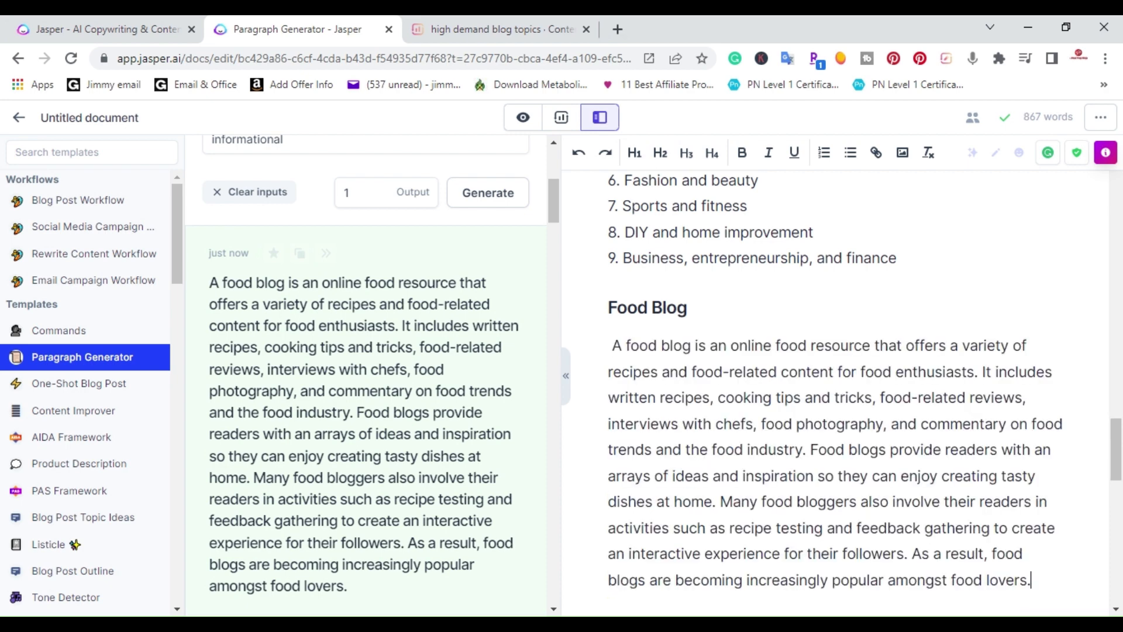
scroll(835, 392, "down", 1)
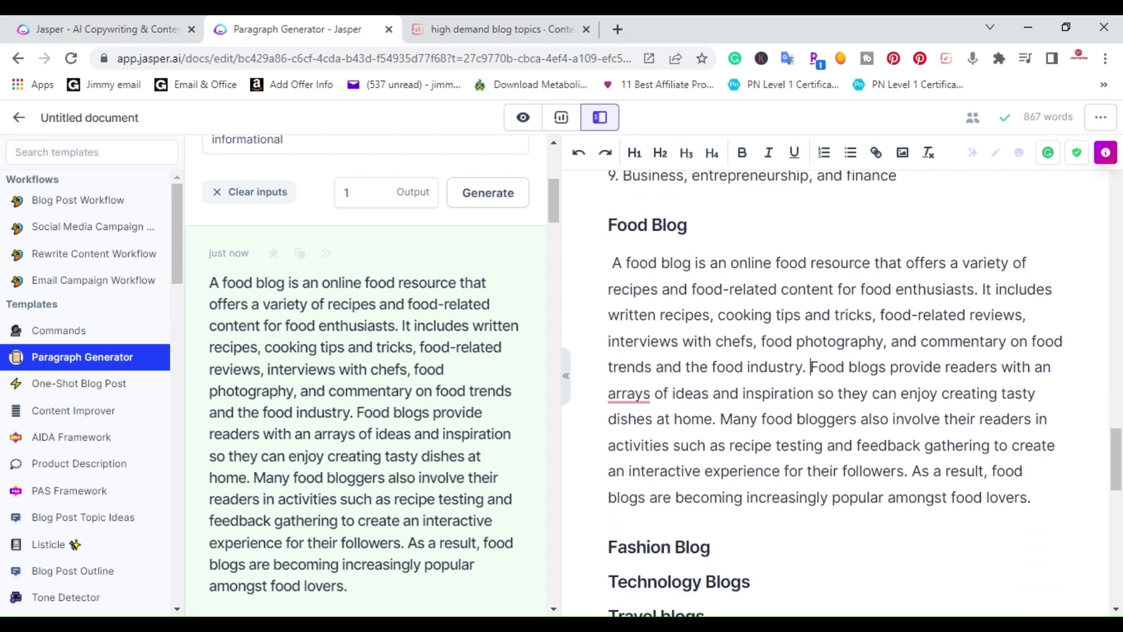
key("Return")
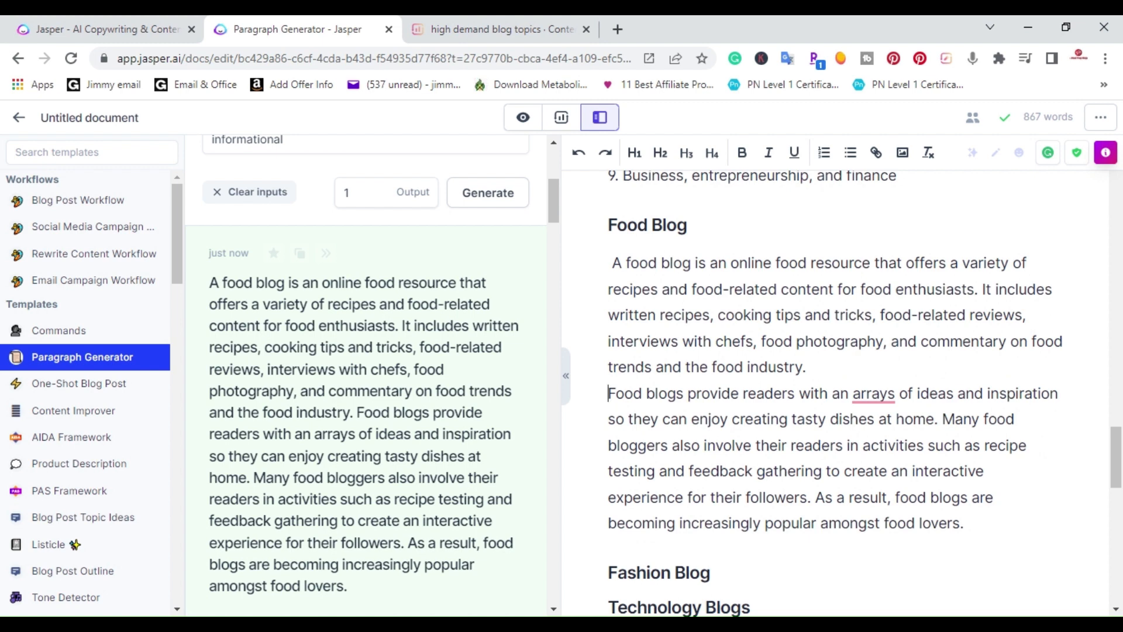
Add an empty line under the "Fashion Blog" heading in the document
scroll(836, 392, "down", 1)
left_click(710, 490)
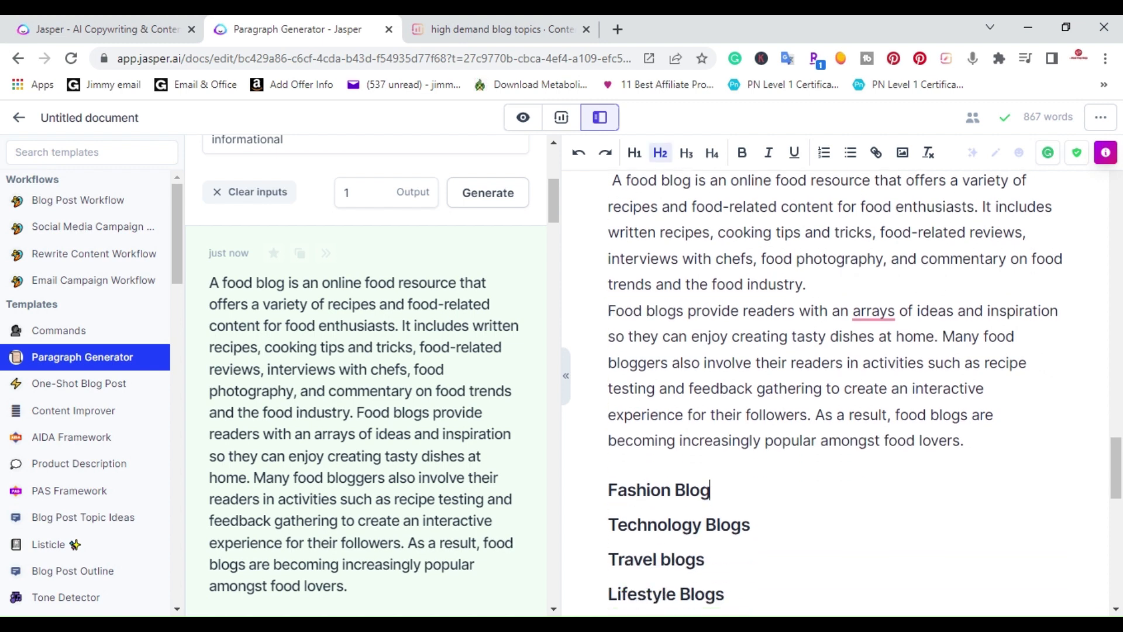
key("Return")
Change the Paragraph Generator topic to "What is a fashion blog"
scroll(359, 369, "up", 5)
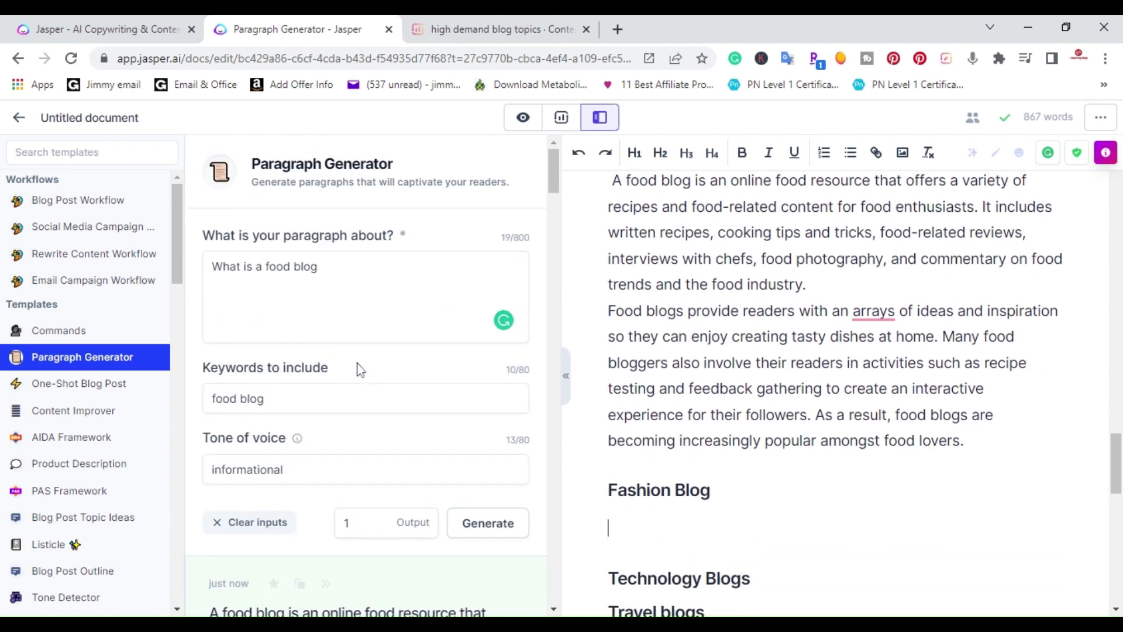
left_click(292, 267)
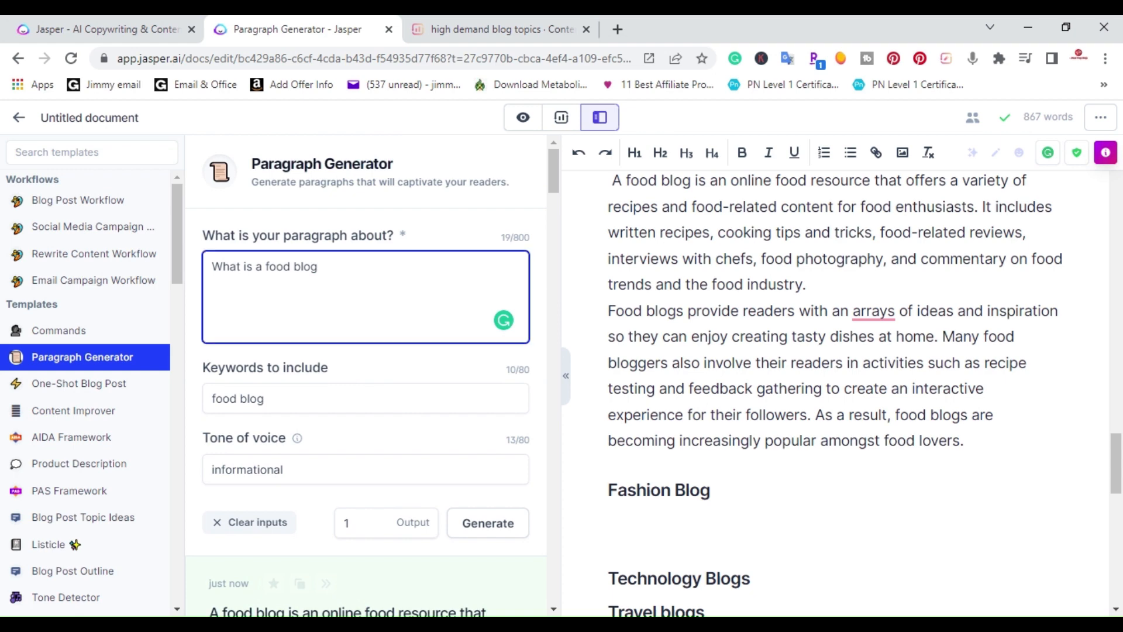
key("BackSpace")
key("BackSpace")
key("BackSpace")
type("ashion")
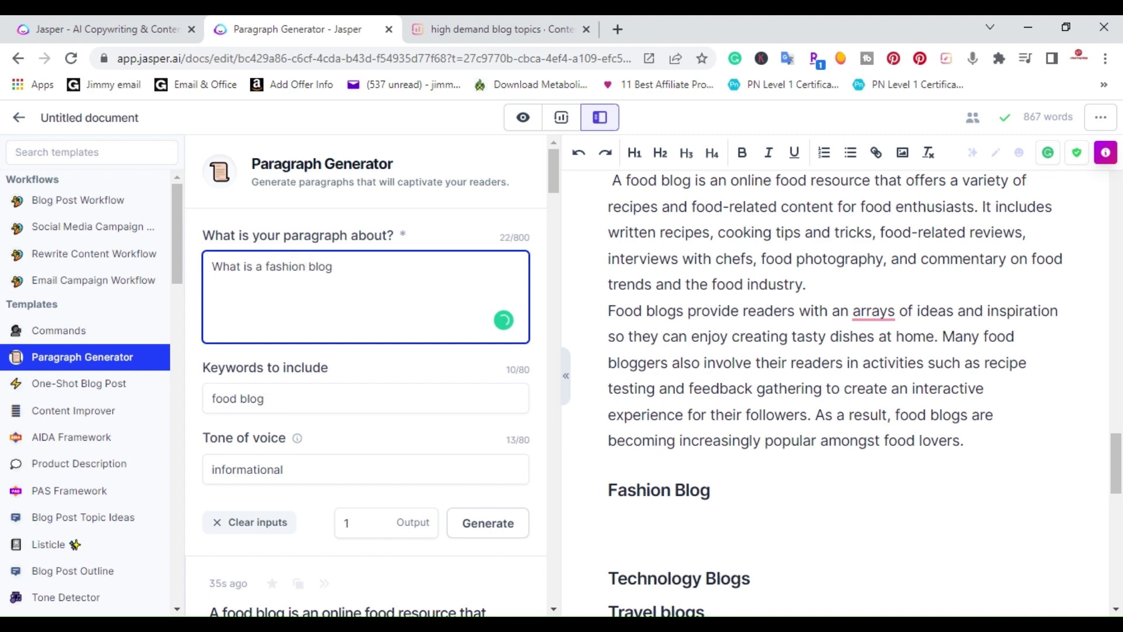
Set the keywords to include to "fashion blog" and generate one paragraph
left_click_drag(237, 399, 211, 399)
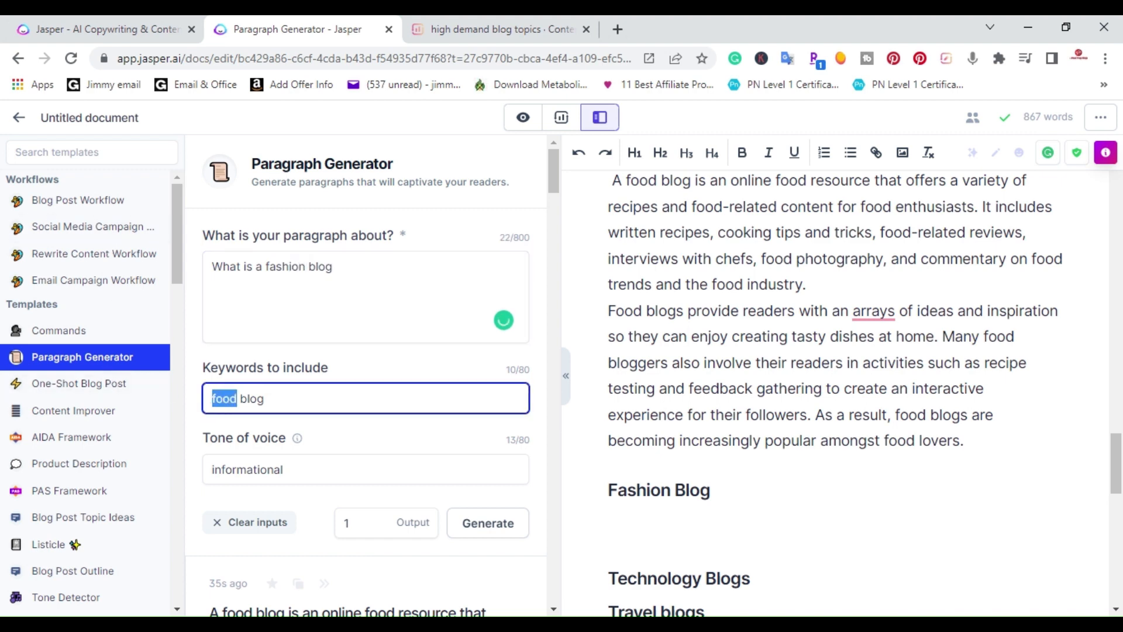
type("hion")
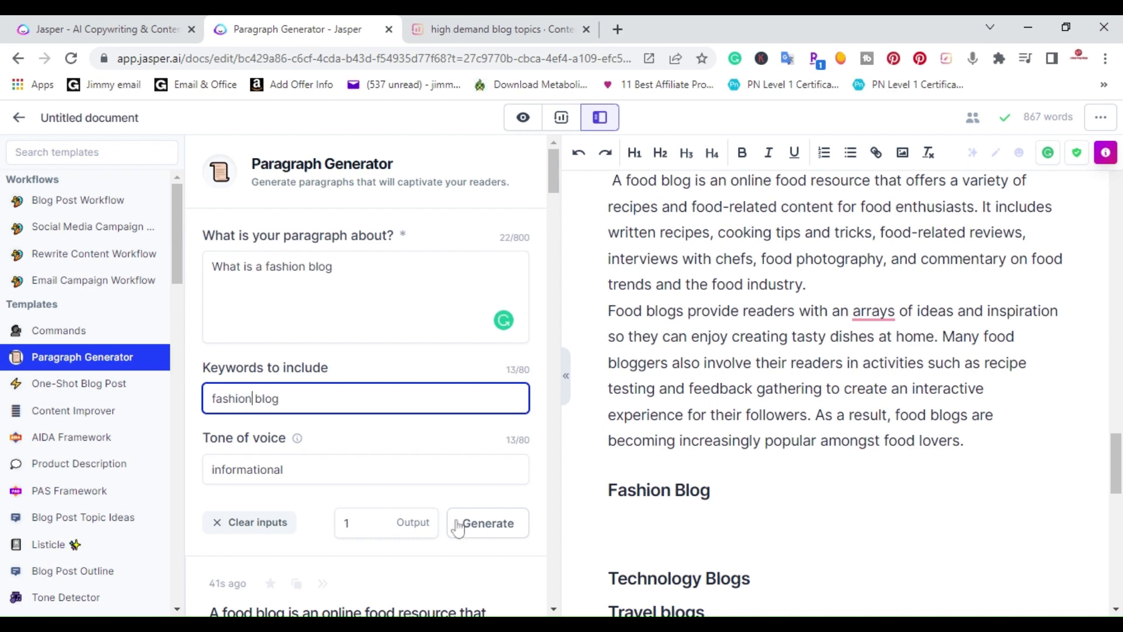
left_click(479, 537)
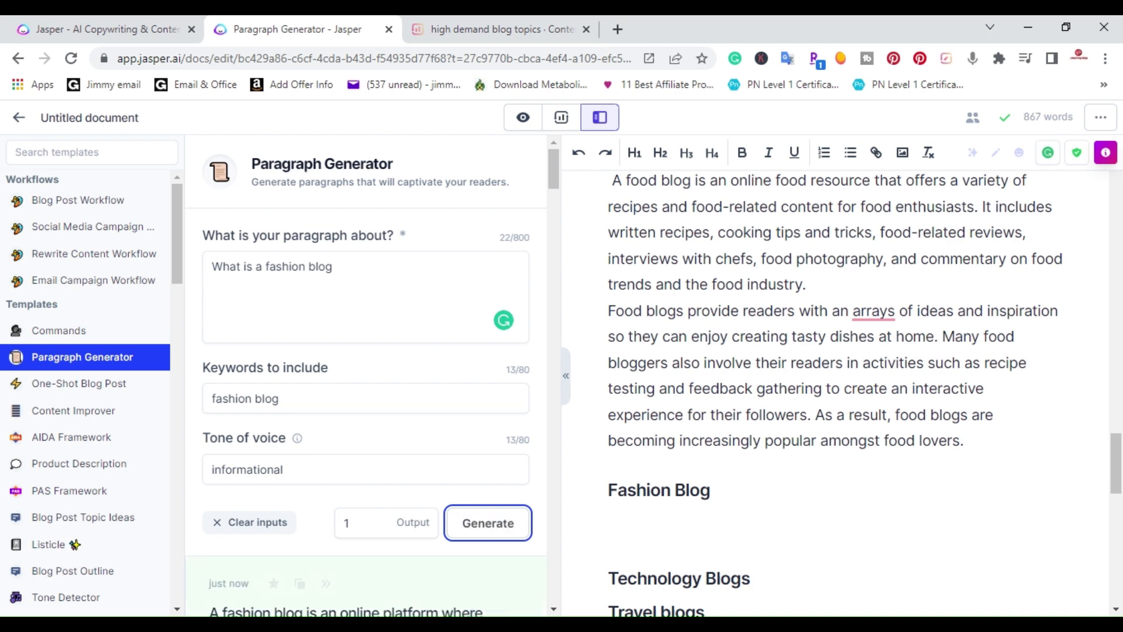
Copy the generated fashion blog paragraph into the empty line under the "Fashion Blog" heading
scroll(453, 440, "down", 3)
scroll(454, 440, "down", 2)
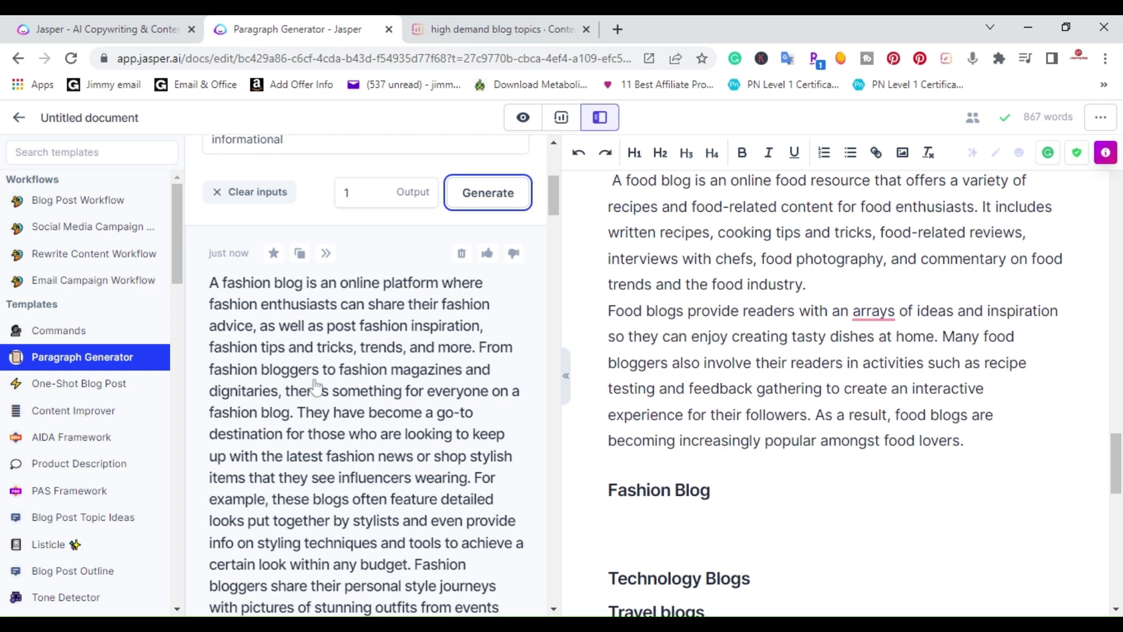
left_click(299, 252)
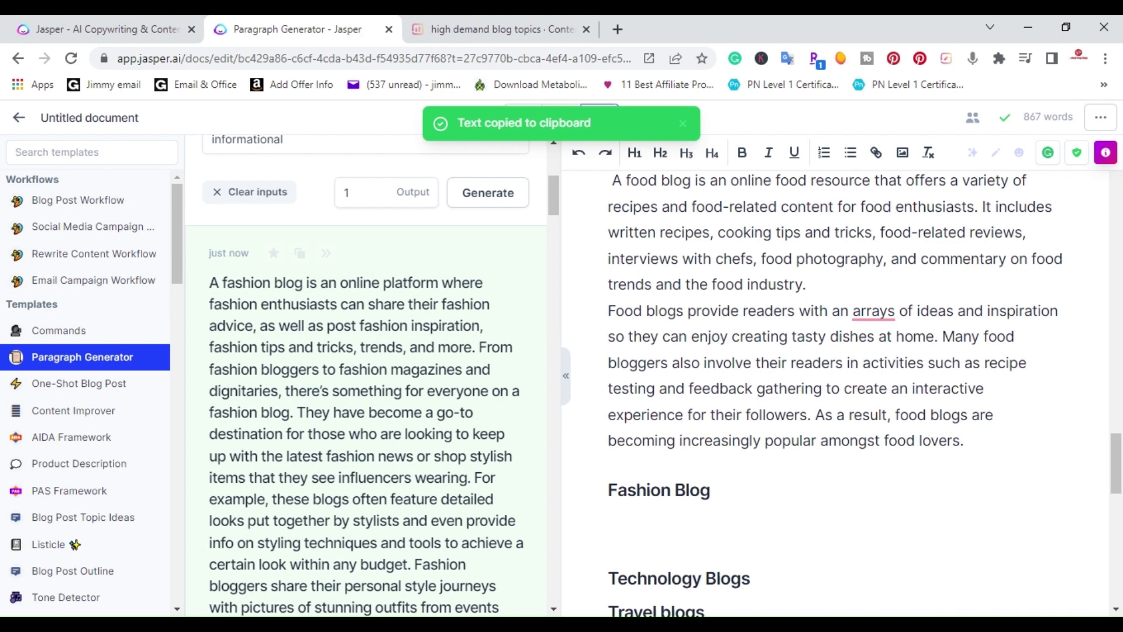
key("ctrl+v")
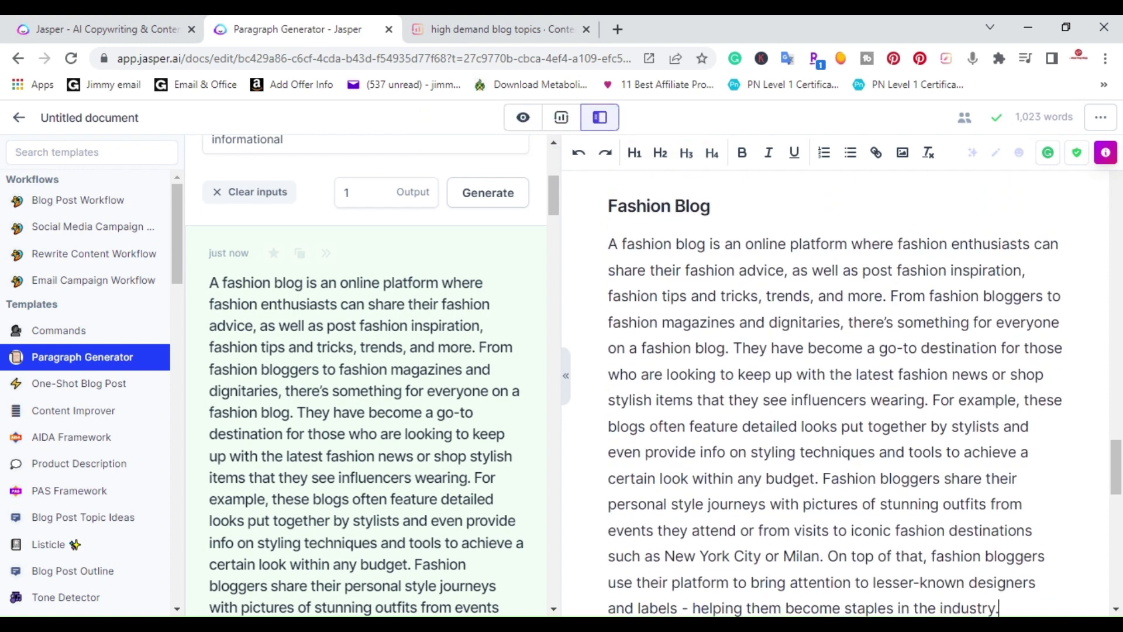
Start new paragraphs at "They have become" and "Fashion bloggers share" in the fashion text, and add an empty line under "Technology Blogs"
left_click(733, 348)
key("Return")
scroll(833, 393, "down", 3)
left_click(735, 339)
key("Return")
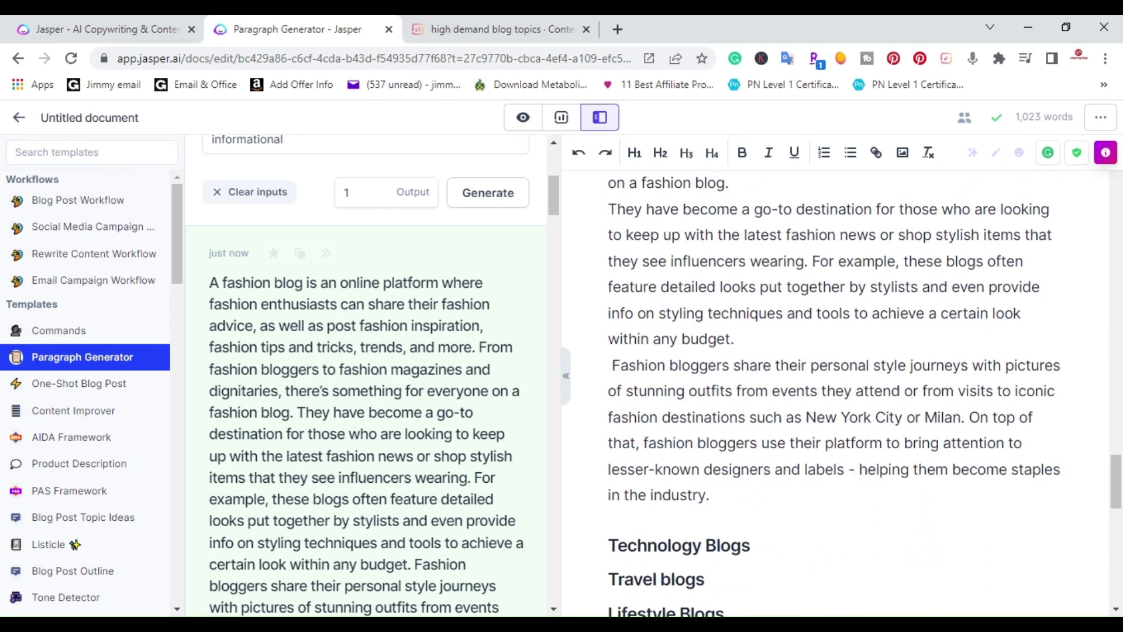
key("Delete")
scroll(834, 394, "down", 2)
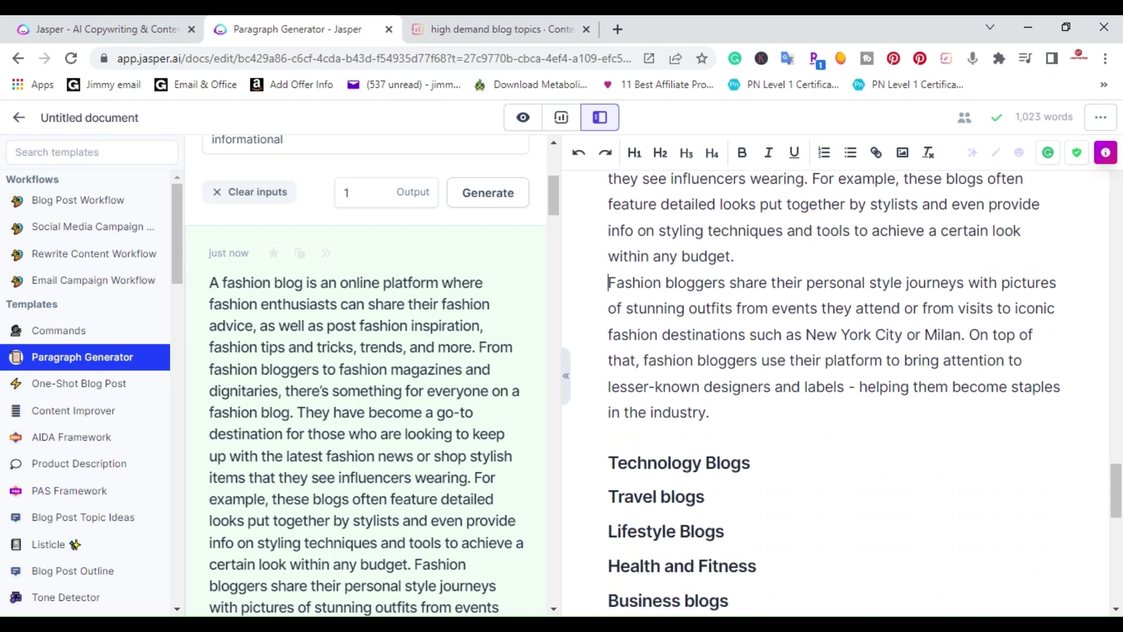
key("Return")
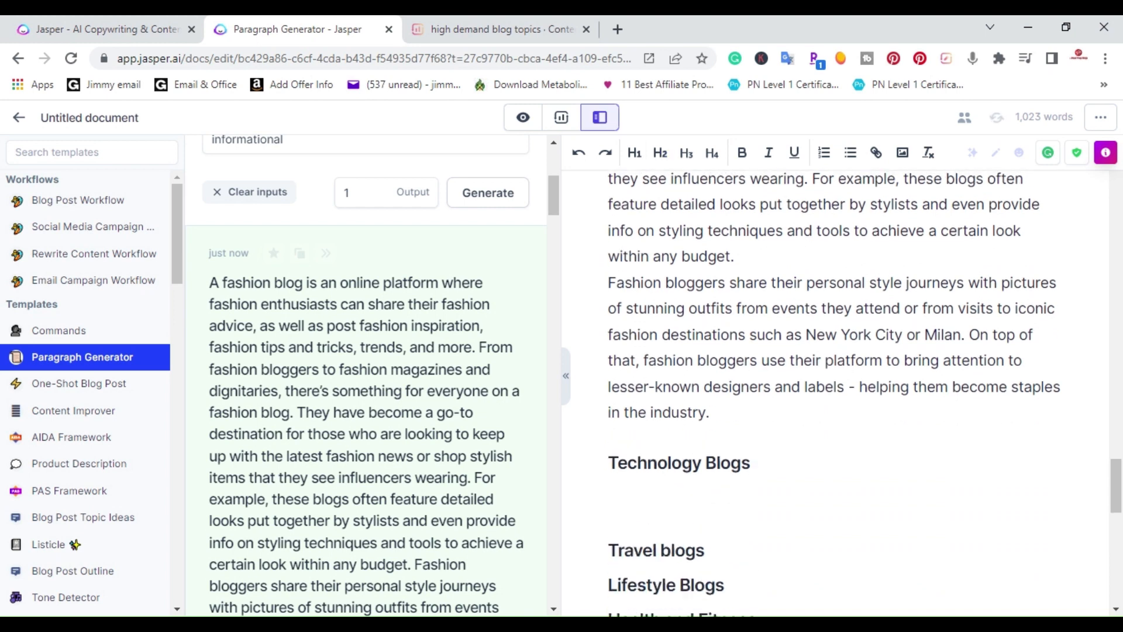
Replace the Paragraph Generator topic with "What is a techology blog"
scroll(410, 404, "up", 6)
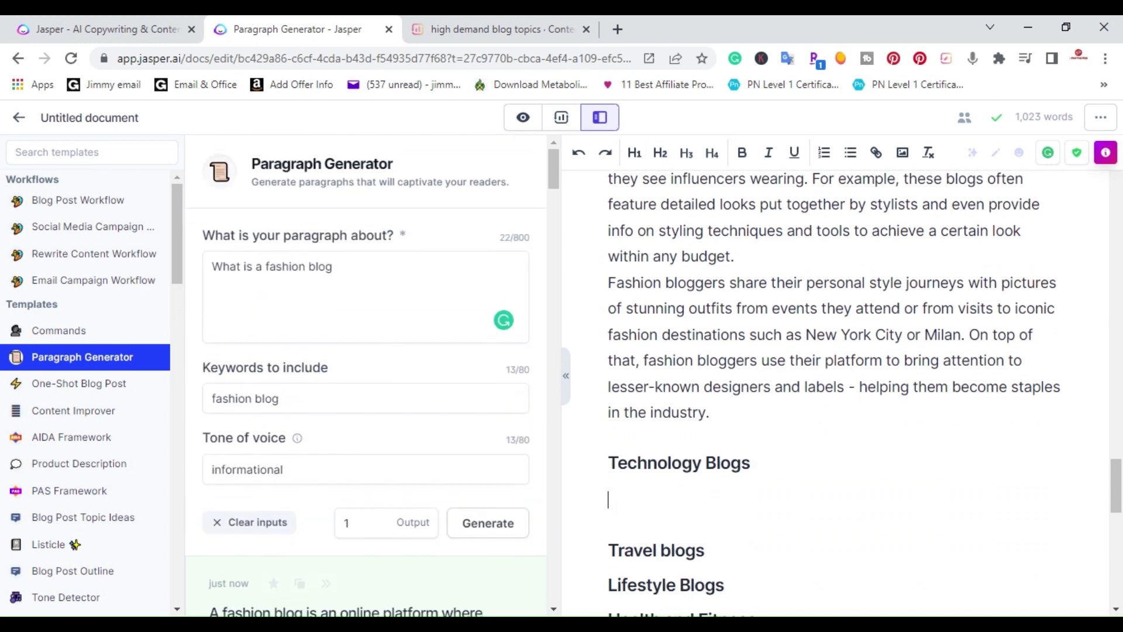
left_click(306, 267)
key("BackSpace")
key("BackSpace")
key("BackSpace")
key("BackSpace")
key("BackSpace")
key("BackSpace")
key("BackSpace")
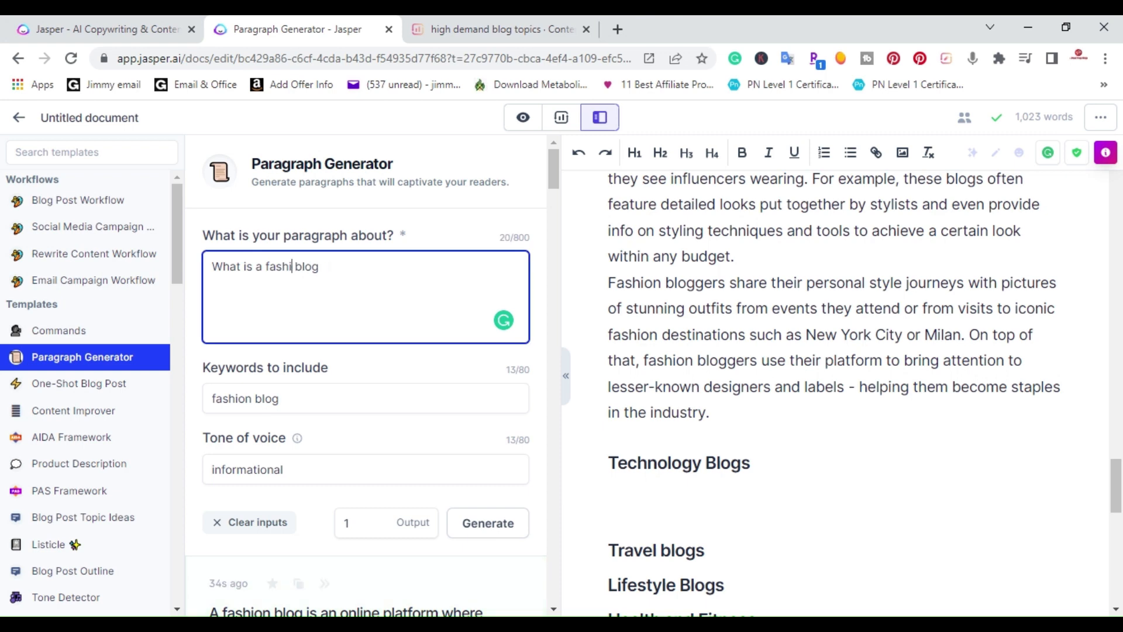
type("techi")
key("BackSpace")
type("onogy")
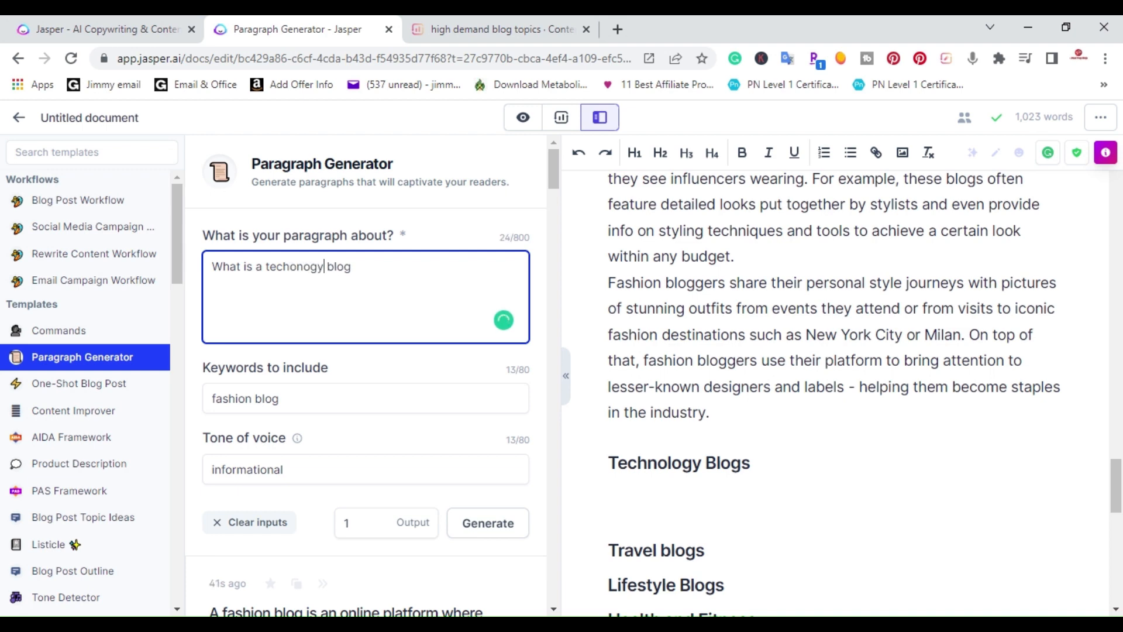
key("BackSpace")
key("BackSpace")
key("BackSpace")
key("BackSpace")
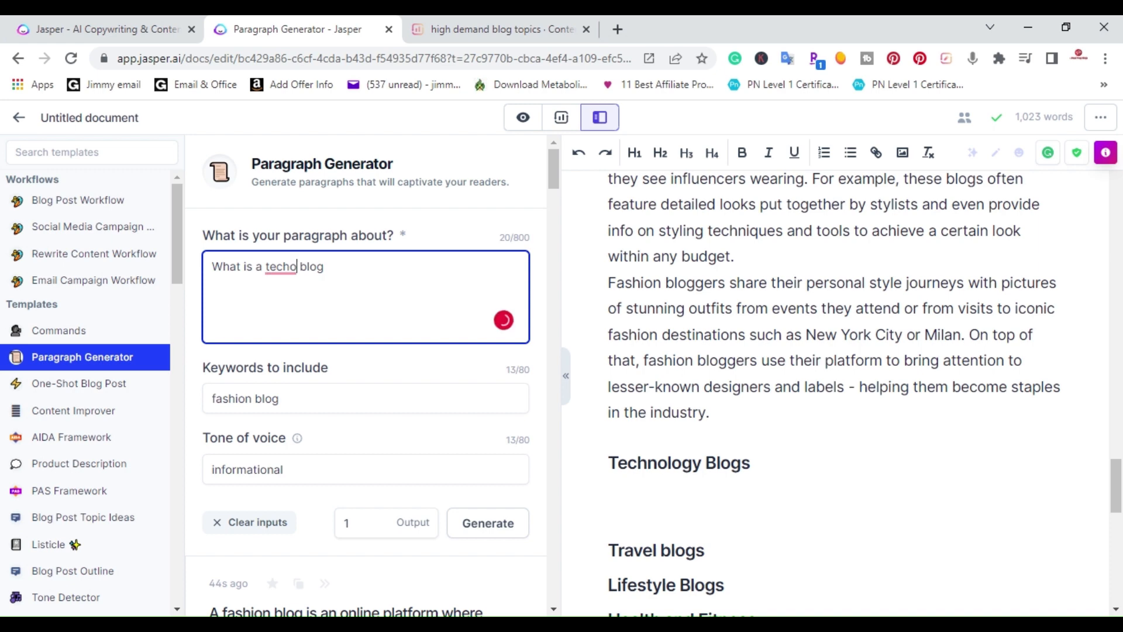
type("logy")
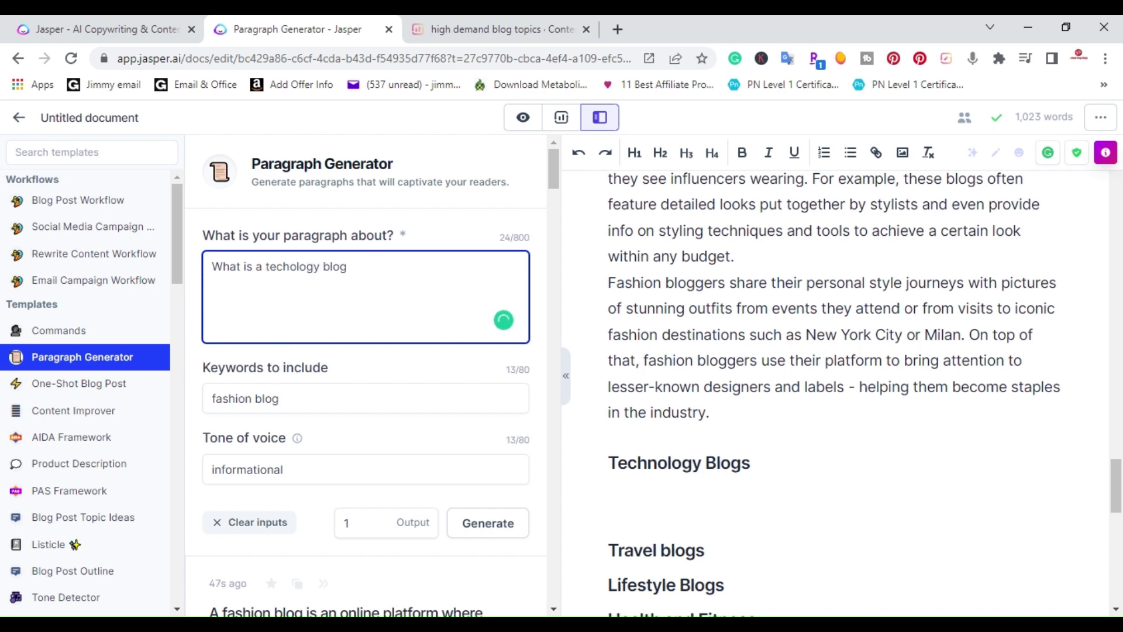
Change the keywords to include to "technolgy blog"
left_click_drag(255, 399, 201, 397)
type("tech")
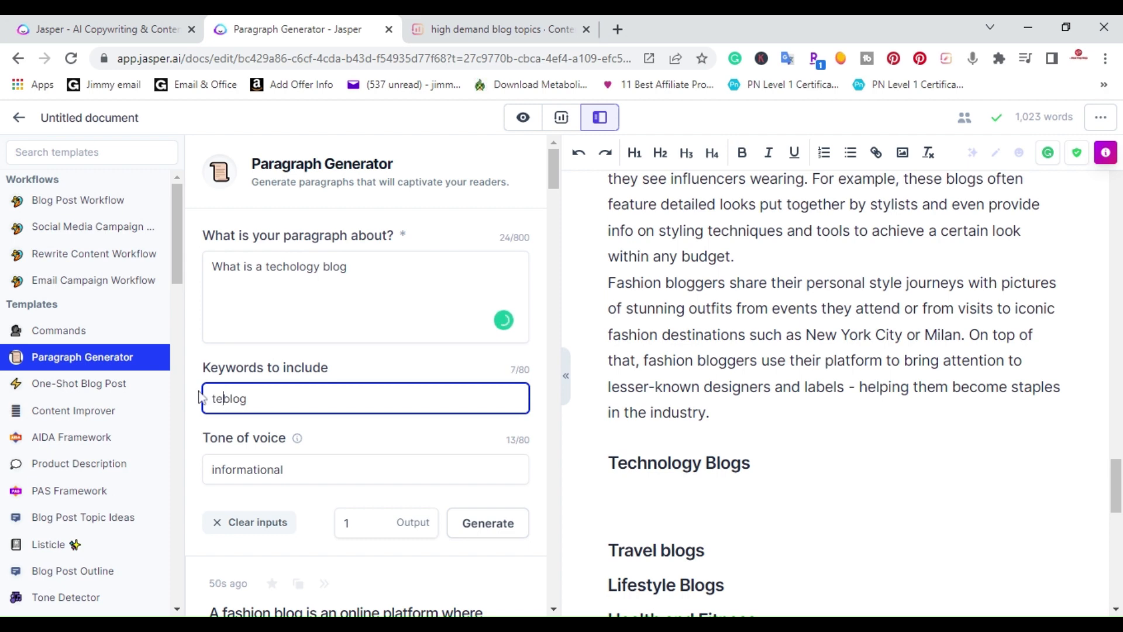
type("nolgy")
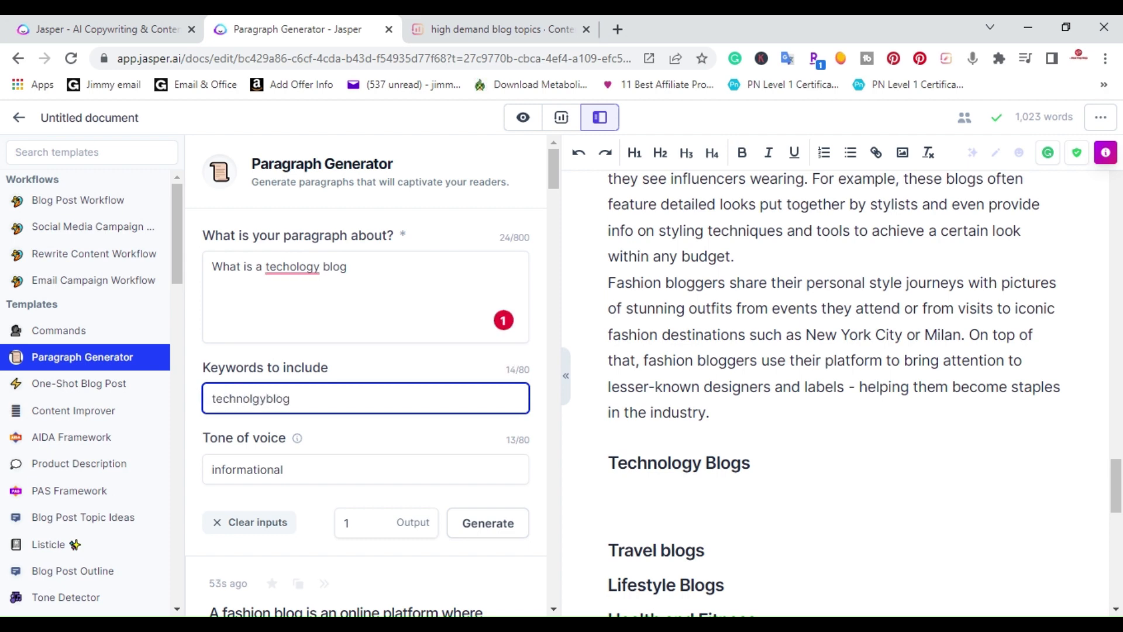
Accept the spelling correction "technology" in the paragraph topic and generate one paragraph
mouse_move(292, 266)
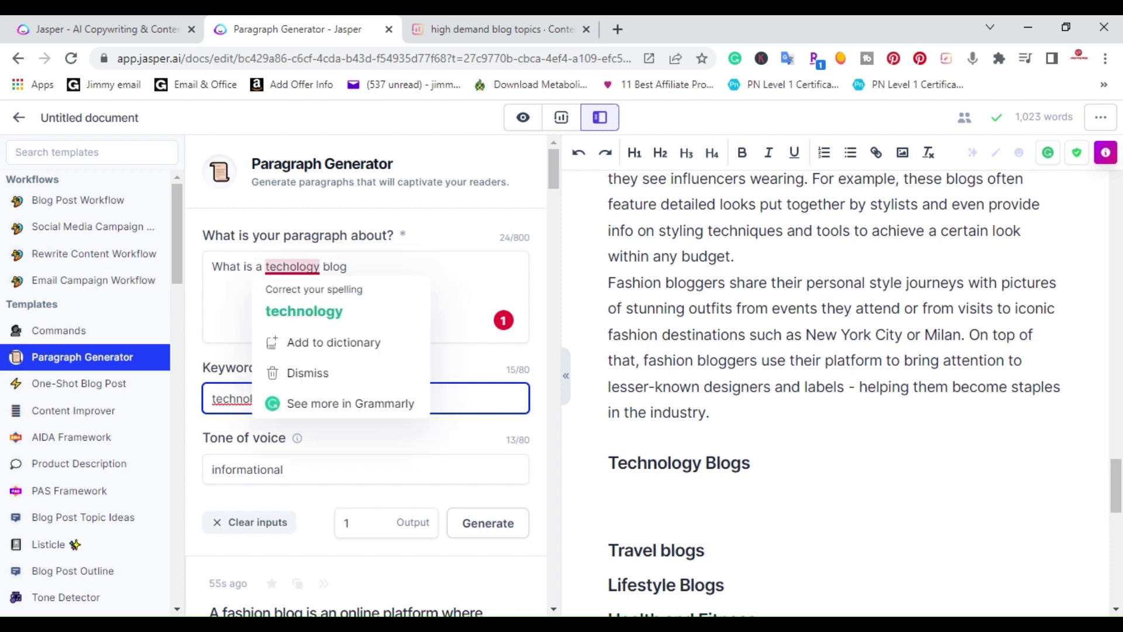
left_click(298, 311)
left_click(236, 399)
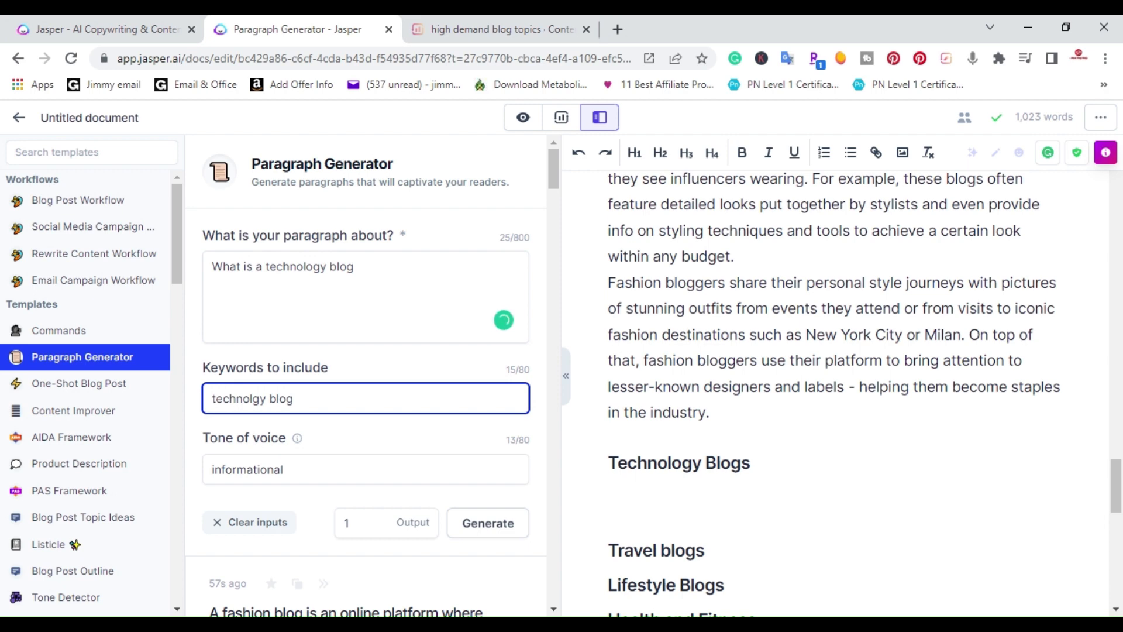
left_click(483, 527)
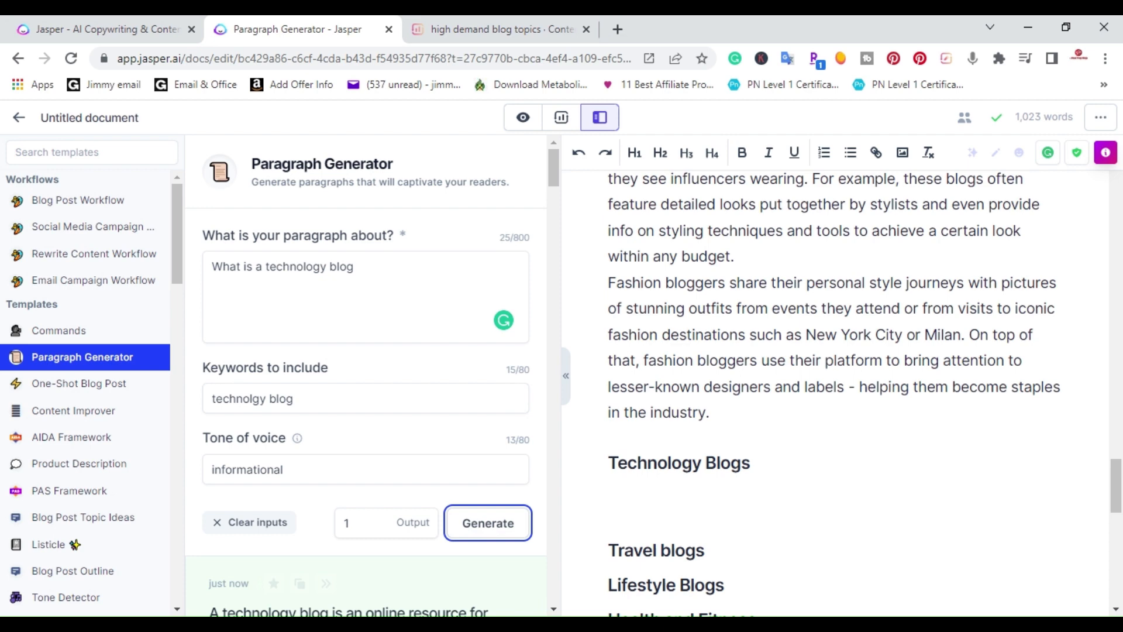
Copy the generated paragraph under the "Technology Blogs" heading and start a new paragraph at "Technology bloggers can also"
scroll(408, 382, "down", 5)
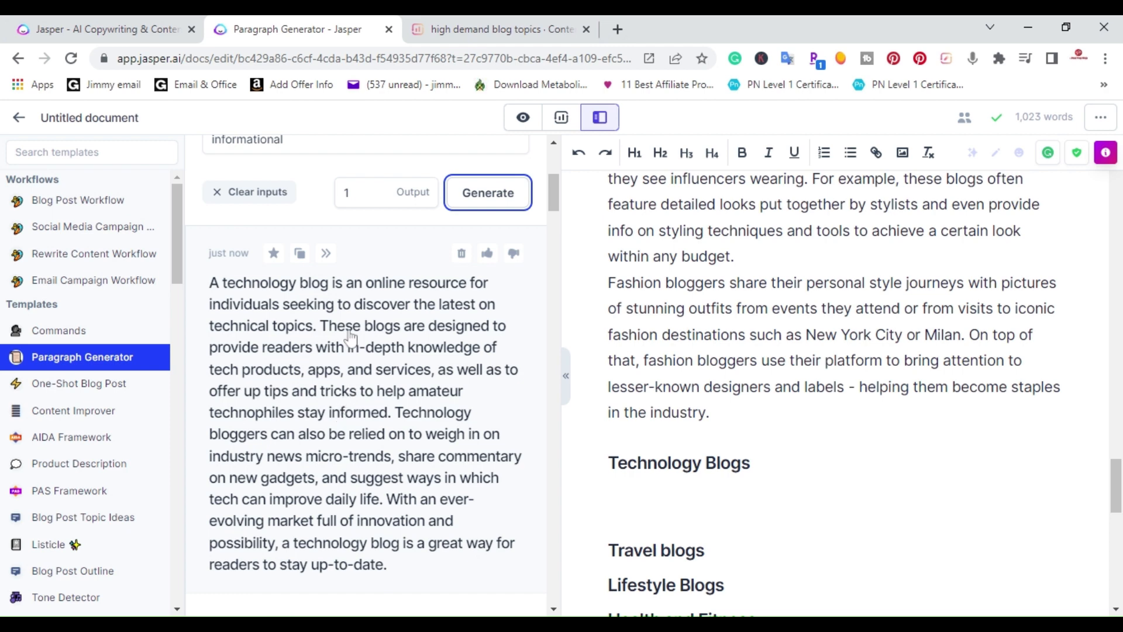
left_click(300, 253)
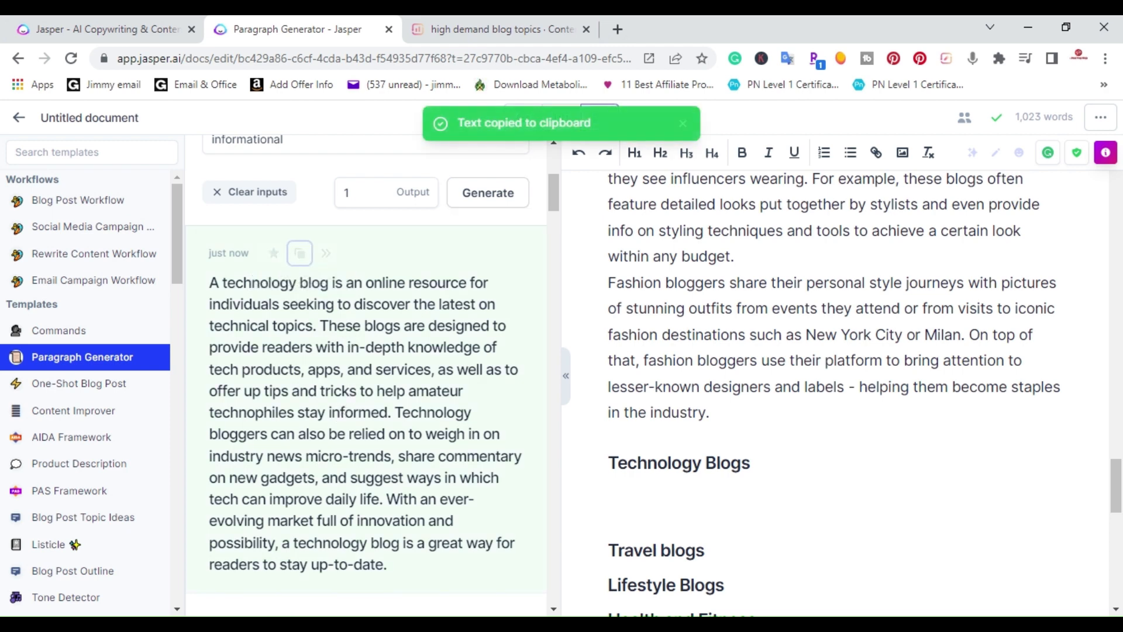
left_click(609, 500)
key("ctrl+v")
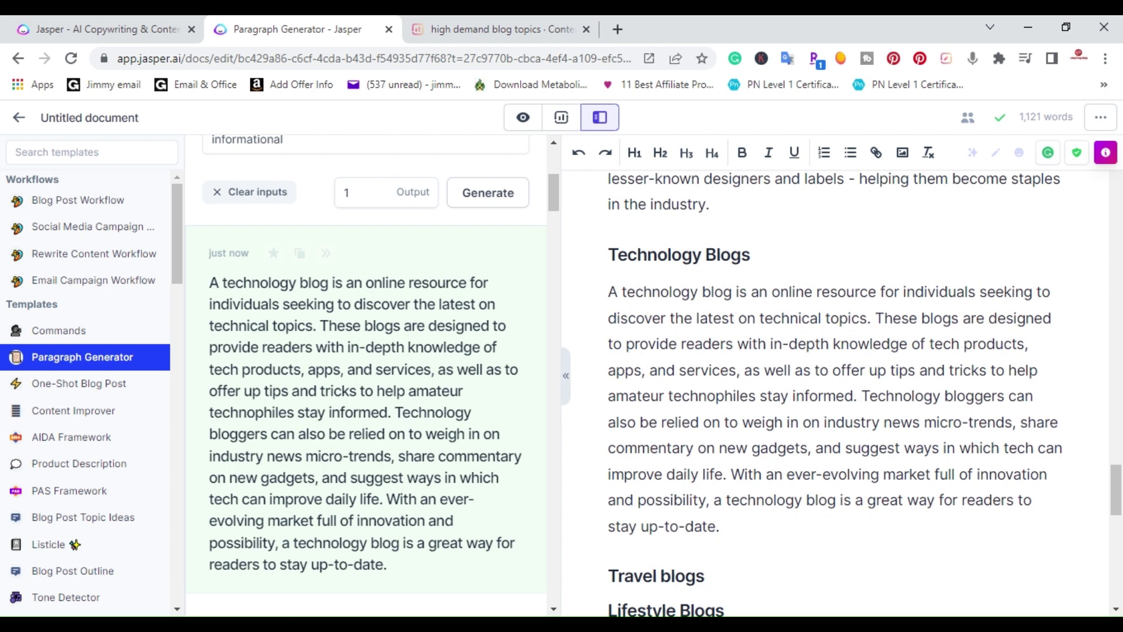
key("Return")
Add an empty line under the "Travel blogs" heading in the document
scroll(831, 386, "down", 3)
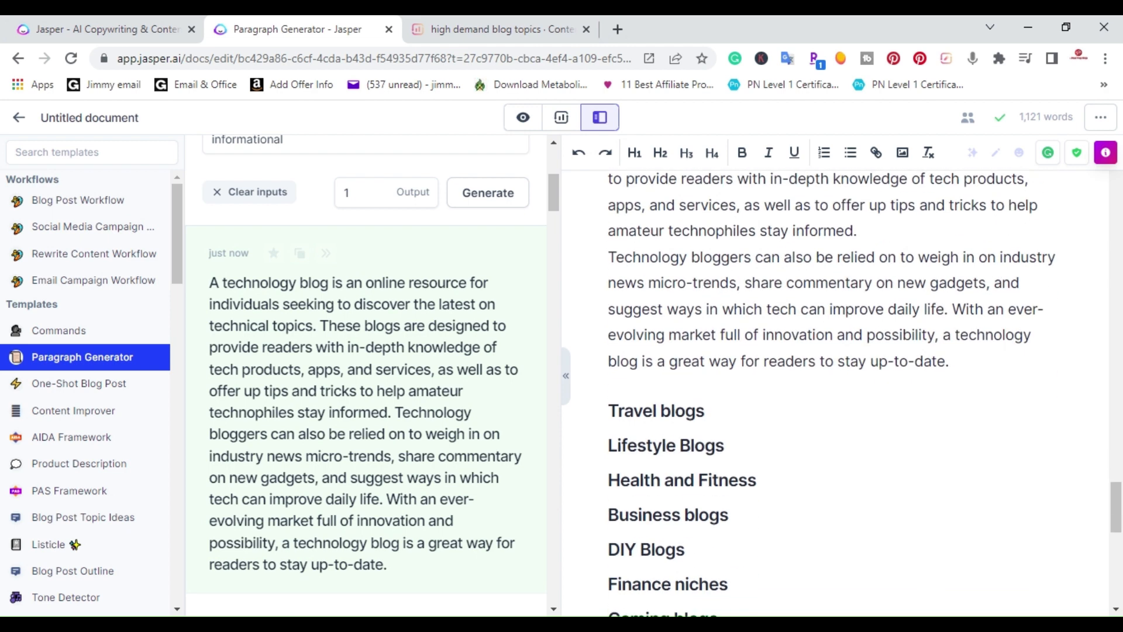
left_click(706, 411)
key("Return")
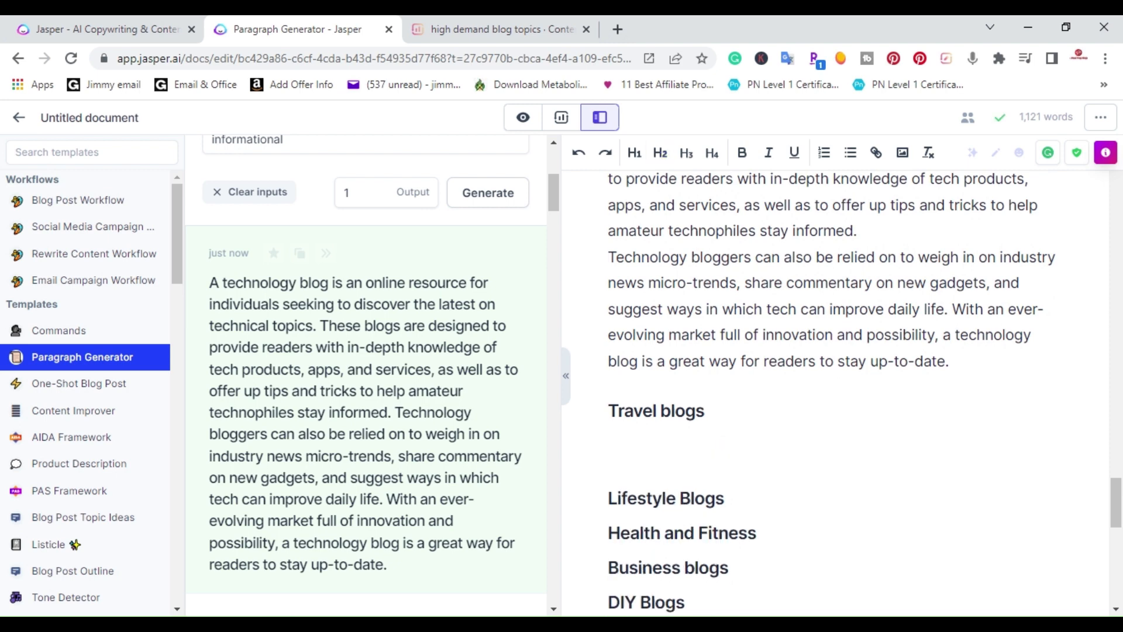
Change the Paragraph Generator topic to "What is a travel blog"
scroll(536, 425, "up", 2)
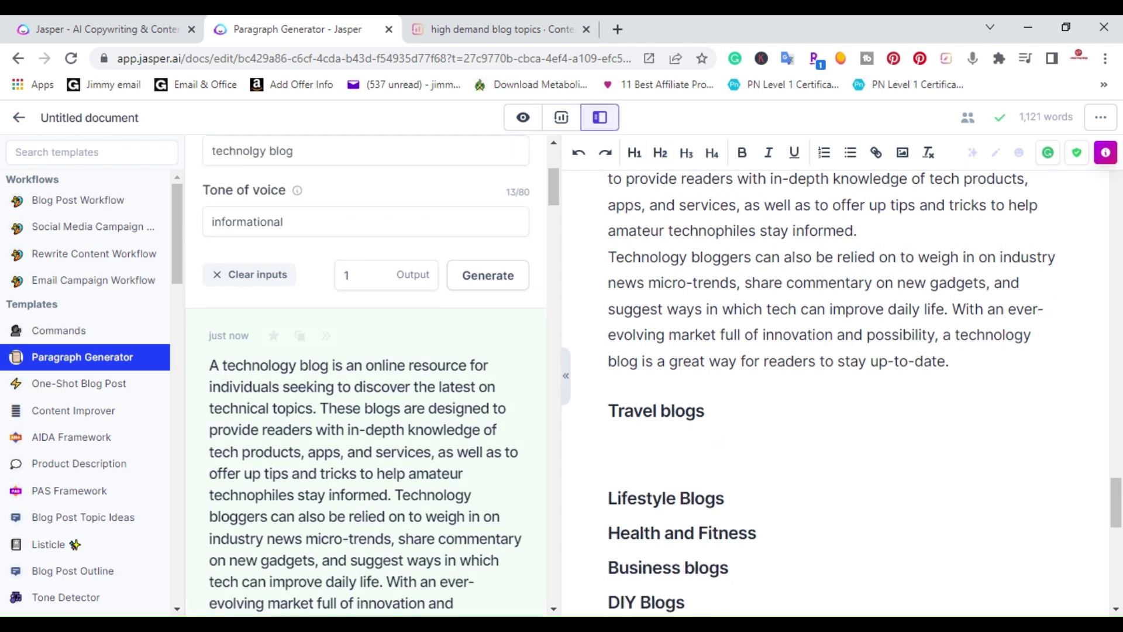
scroll(309, 431, "up", 5)
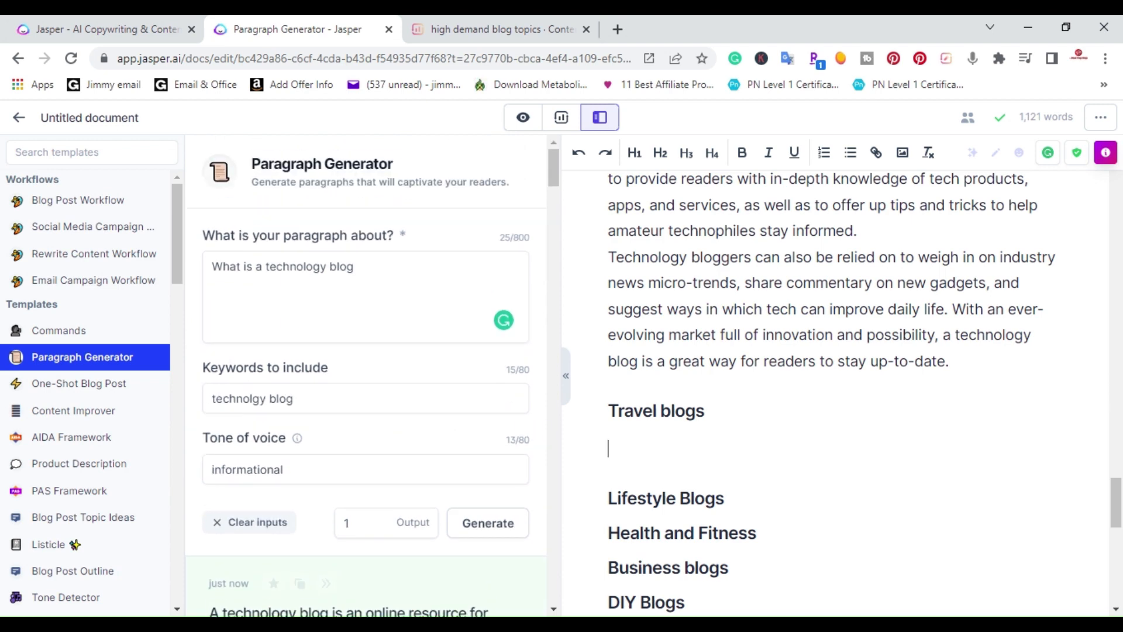
left_click(326, 266)
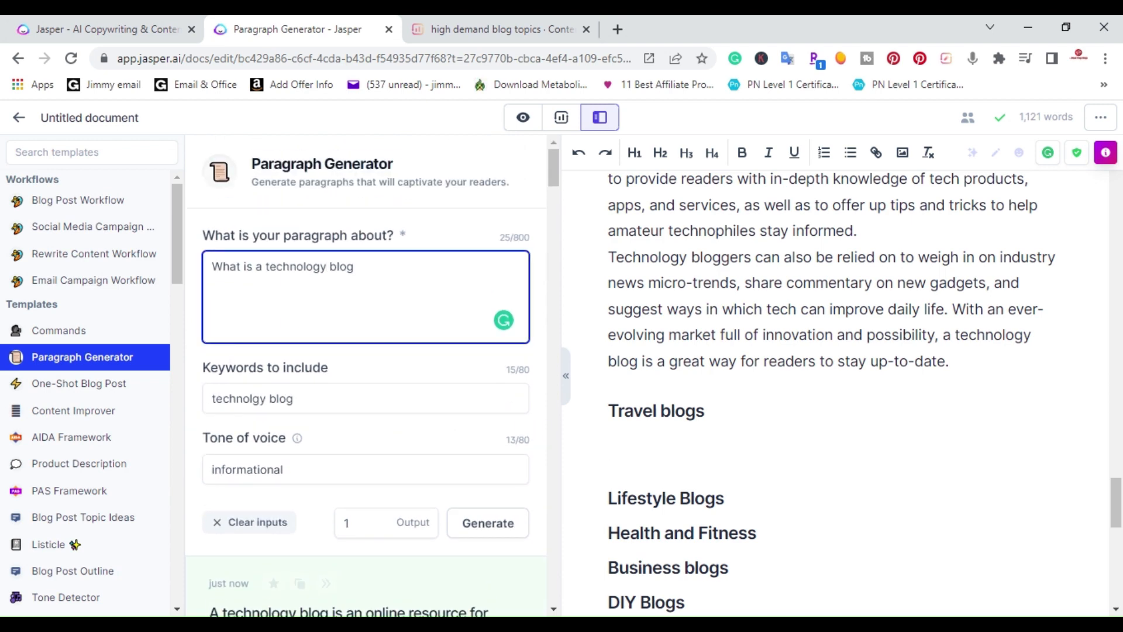
key("BackSpace")
key("BackSpace")
key("BackSpace")
key("BackSpace")
key("BackSpace")
key("BackSpace")
key("BackSpace")
key("BackSpace")
key("BackSpace")
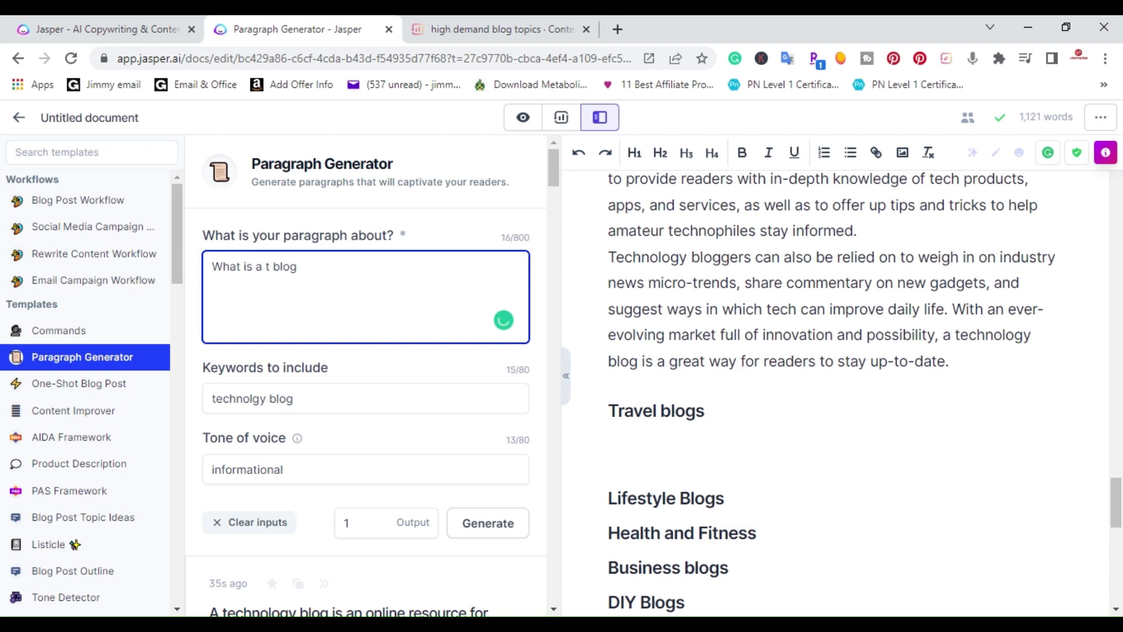
type("ravel")
Set the keywords to include to "travel blog" and generate one paragraph
double_click(266, 398)
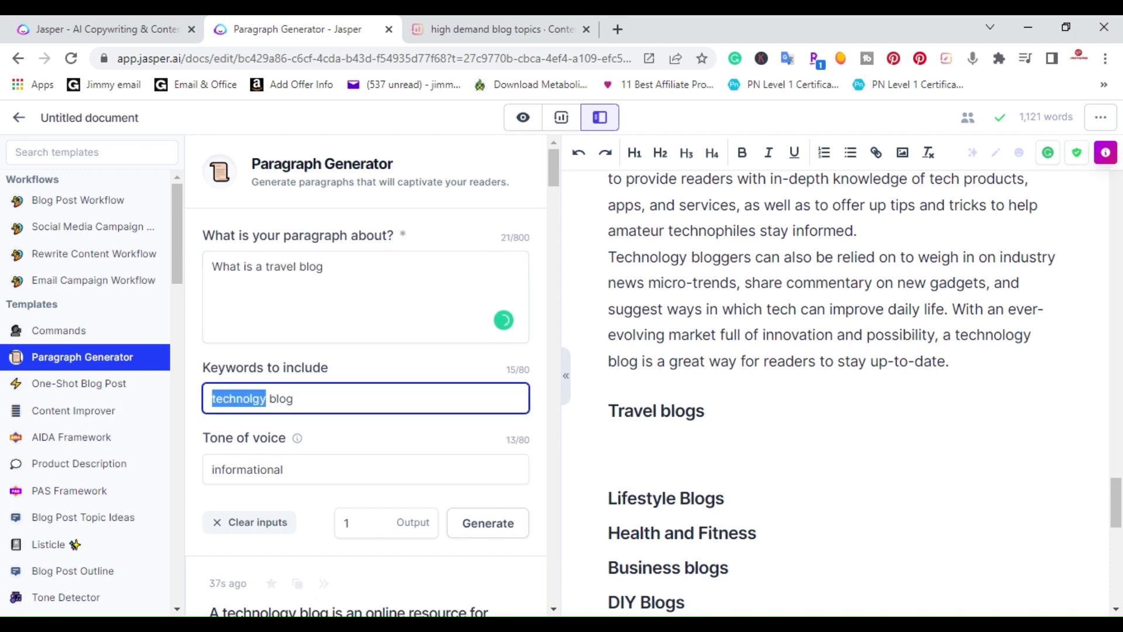
type("treval")
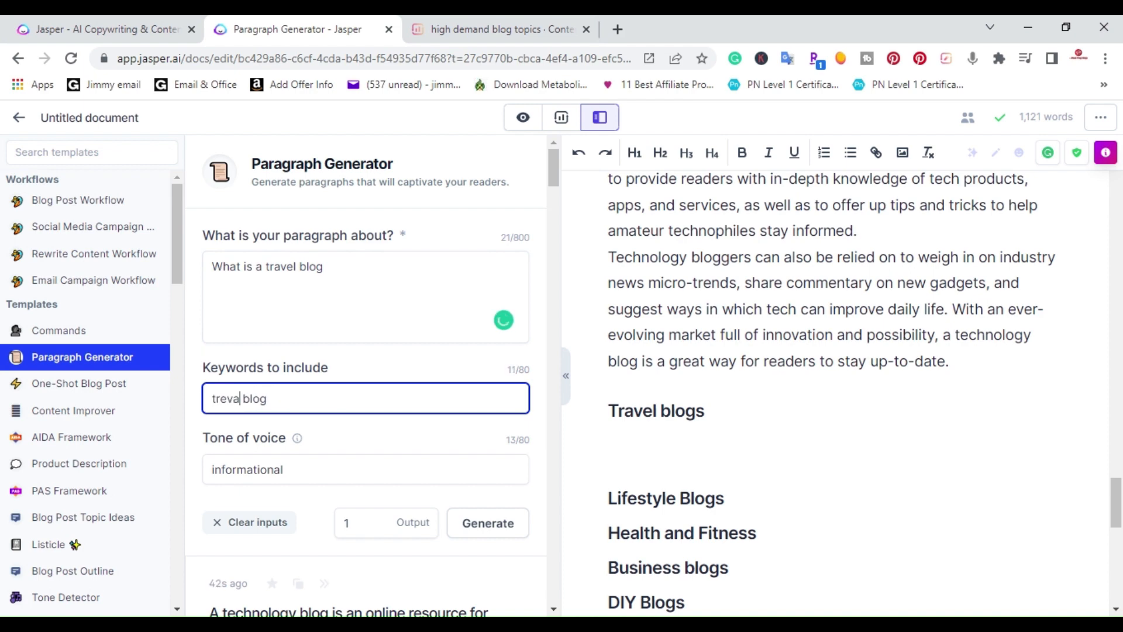
key("BackSpace")
key("BackSpace")
key("BackSpace")
key("BackSpace")
type("avel")
left_click(514, 521)
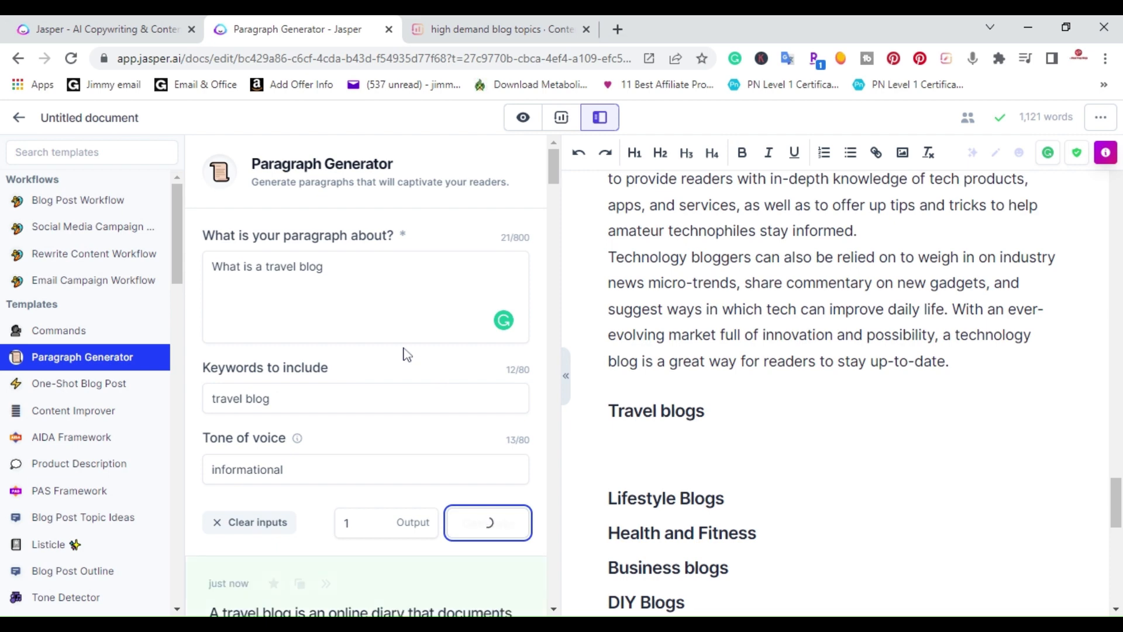
Copy the generated paragraph under the "Travel blogs" heading and start a new paragraph at "Many travel blogs are intended"
scroll(407, 354, "down", 7)
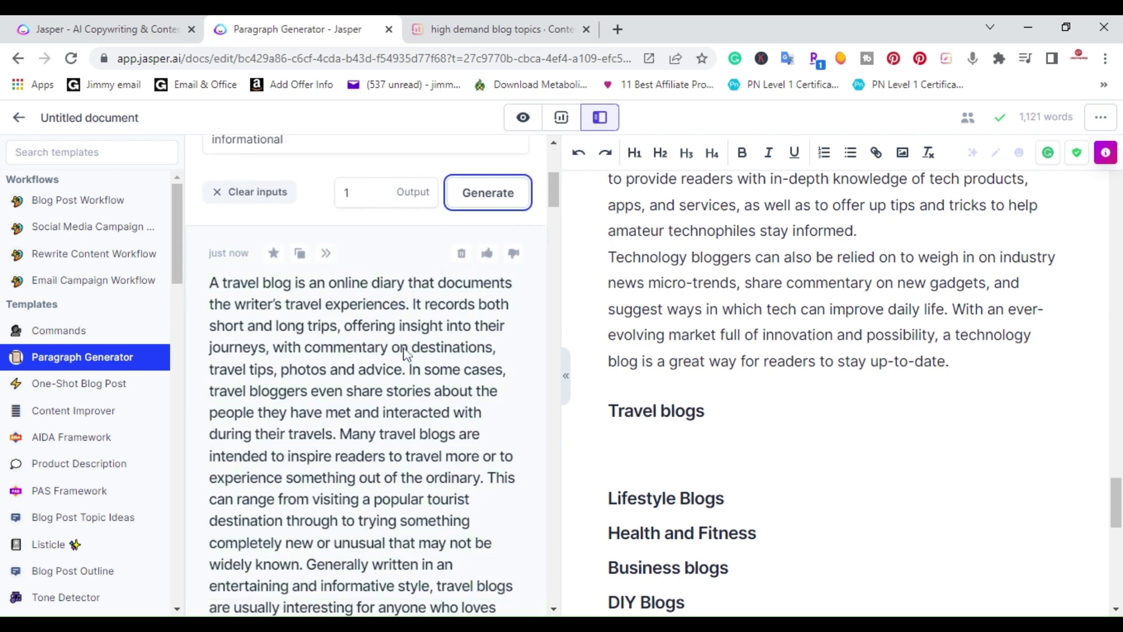
scroll(407, 355, "up", 3)
left_click(299, 253)
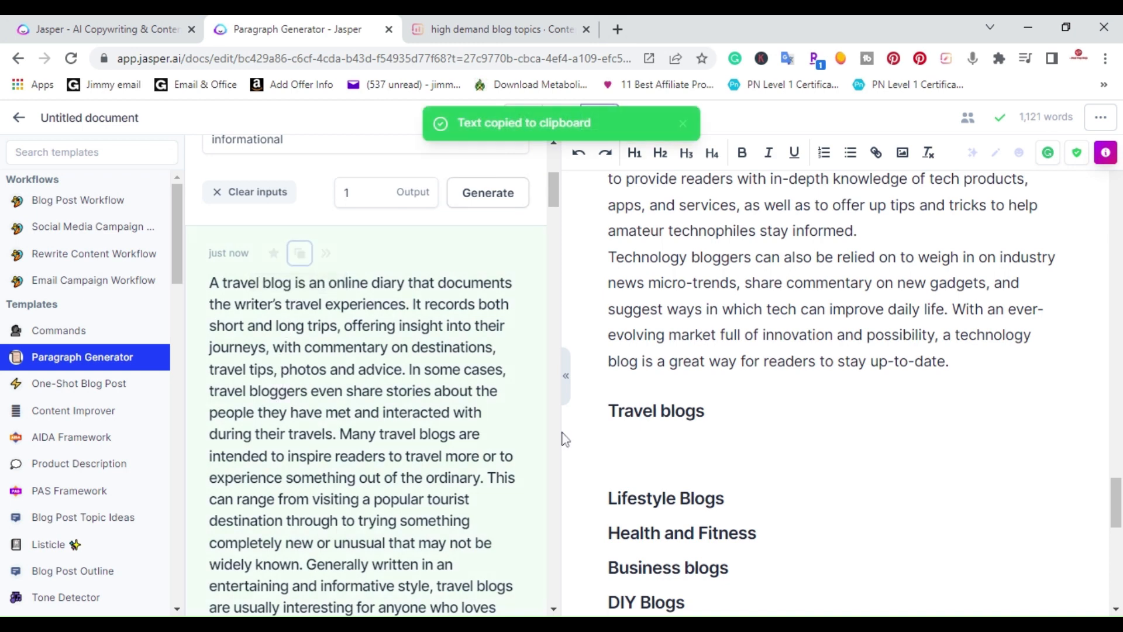
left_click(608, 448)
key("ctrl+v")
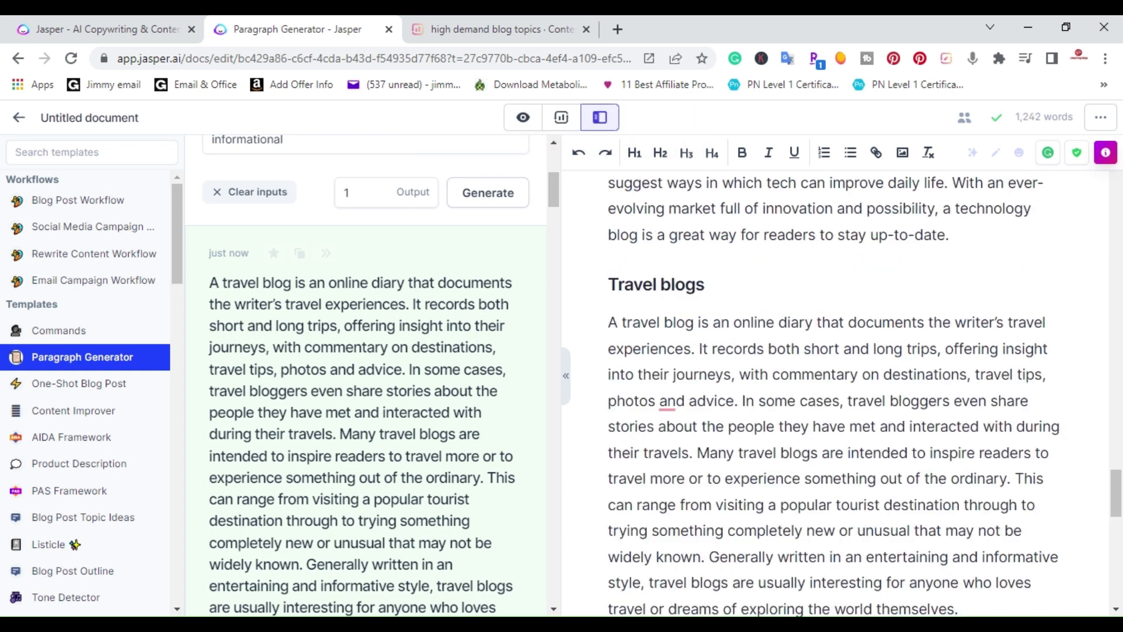
left_click(692, 453)
key("Return")
scroll(833, 392, "down", 3)
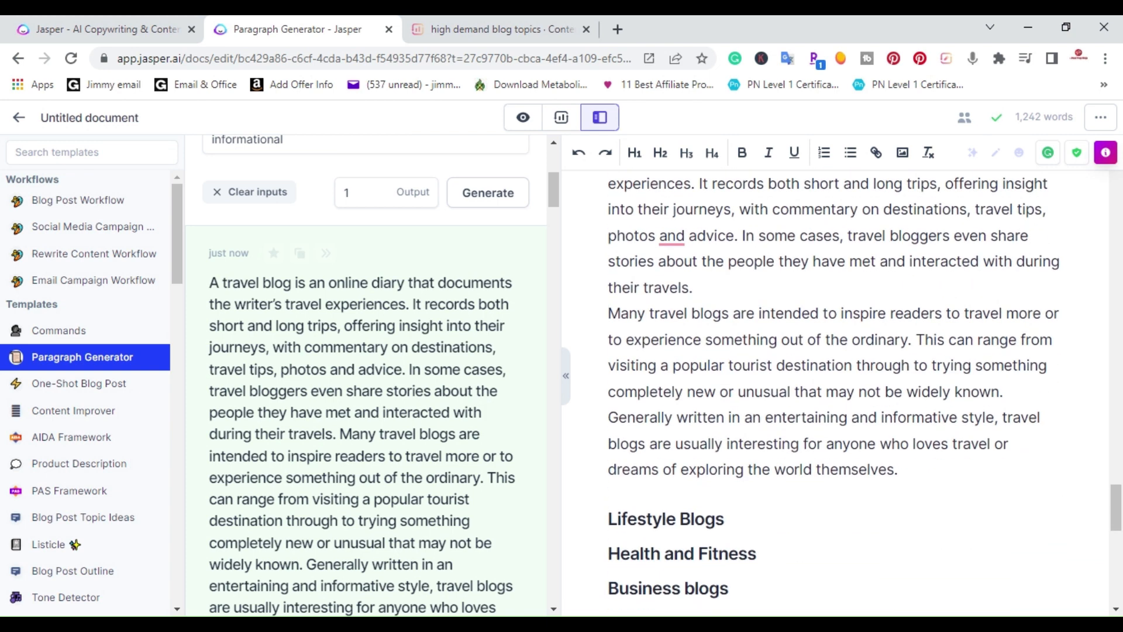
Look through the outline headings and the filled-in Gaming, Pet and Relationship sections, and check the document's estimated reading time
scroll(834, 392, "down", 4)
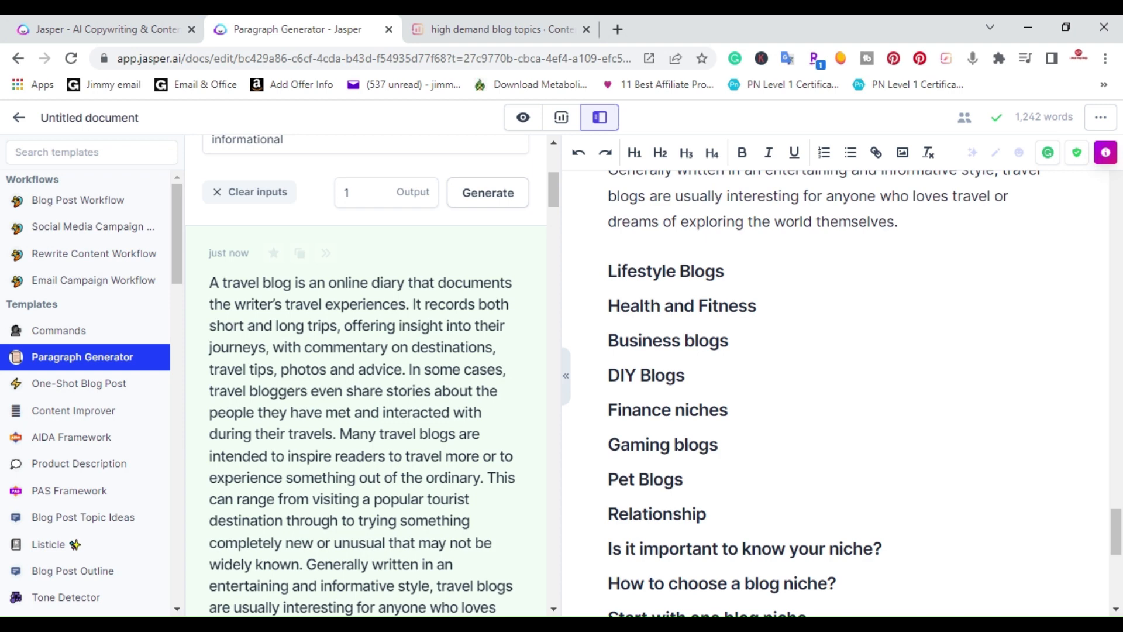
scroll(848, 392, "up", 3)
scroll(427, 342, "up", 6)
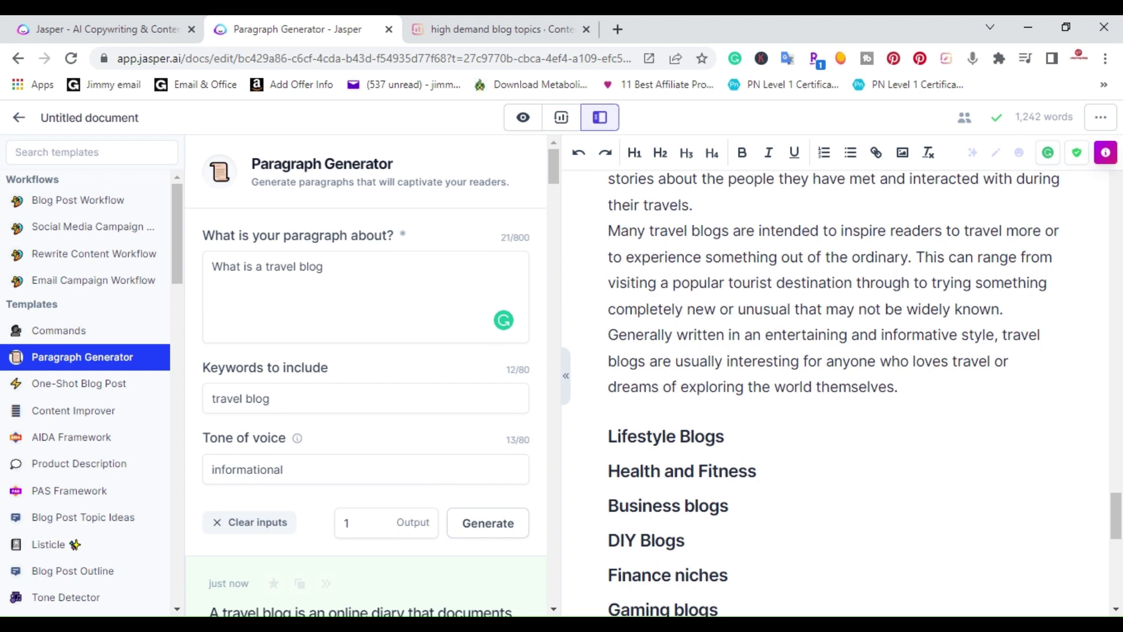
scroll(848, 392, "down", 2)
scroll(848, 392, "down", 7)
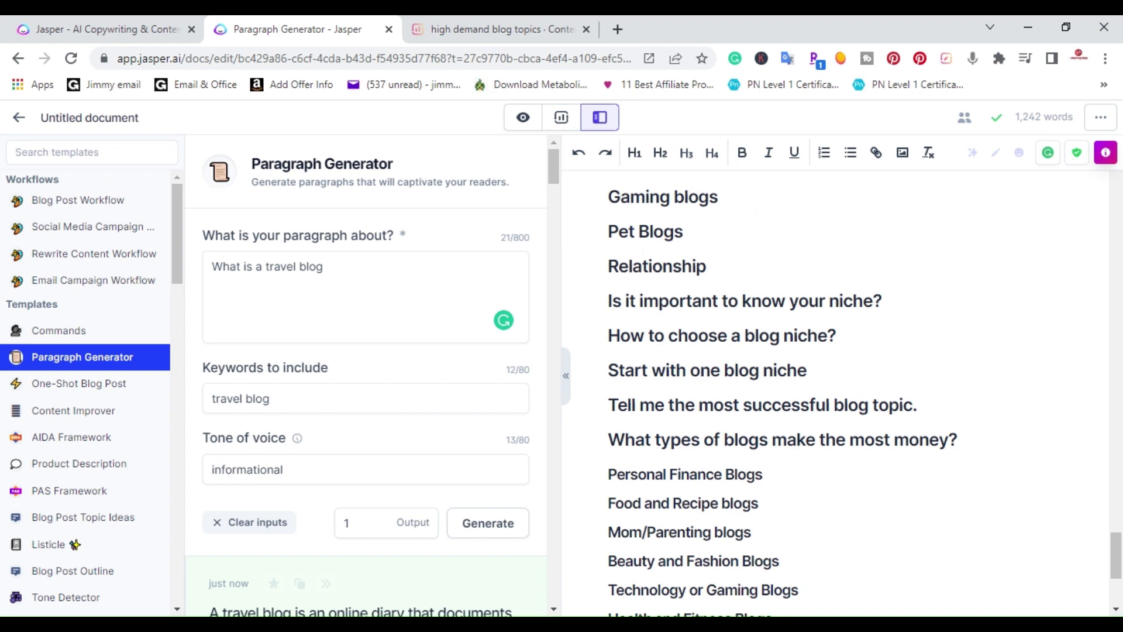
scroll(848, 392, "up", 2)
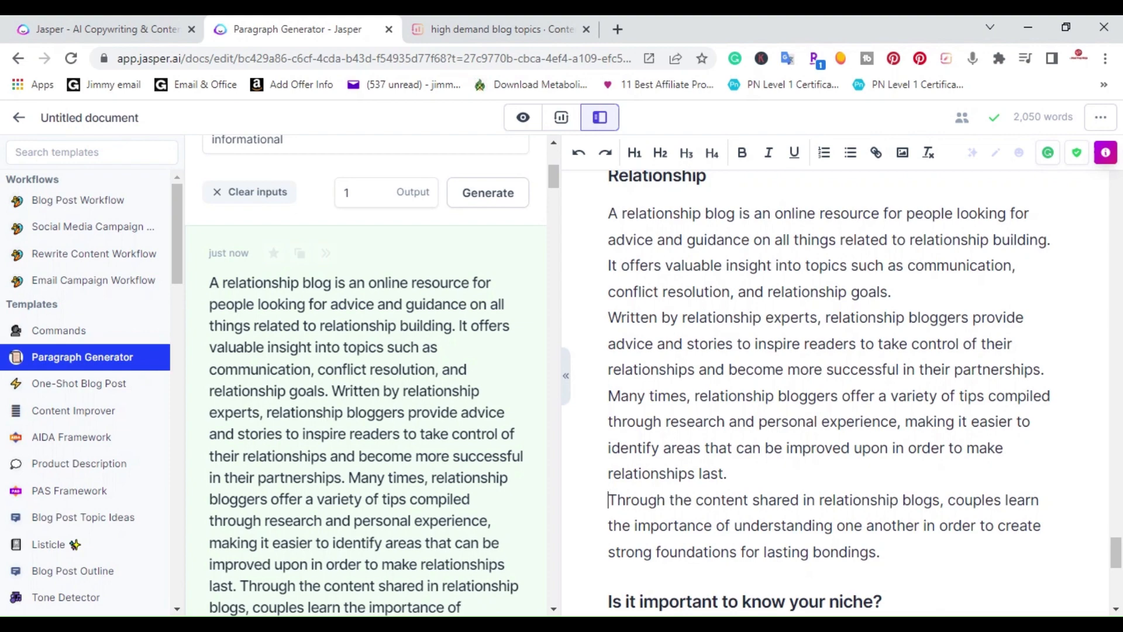
scroll(831, 392, "up", 10)
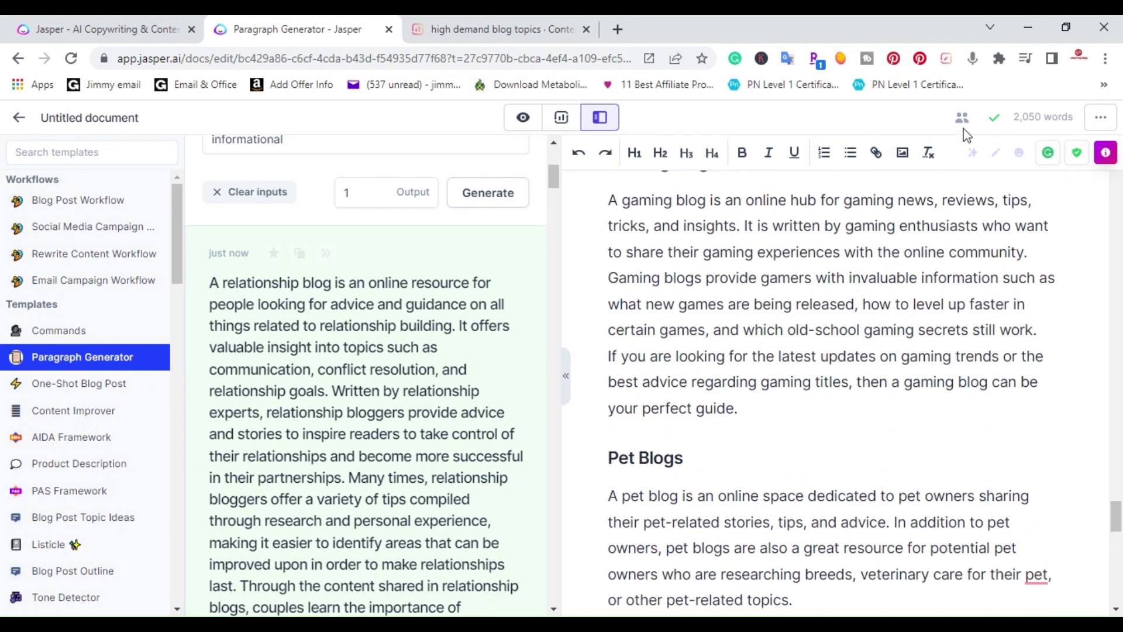
mouse_move(1041, 117)
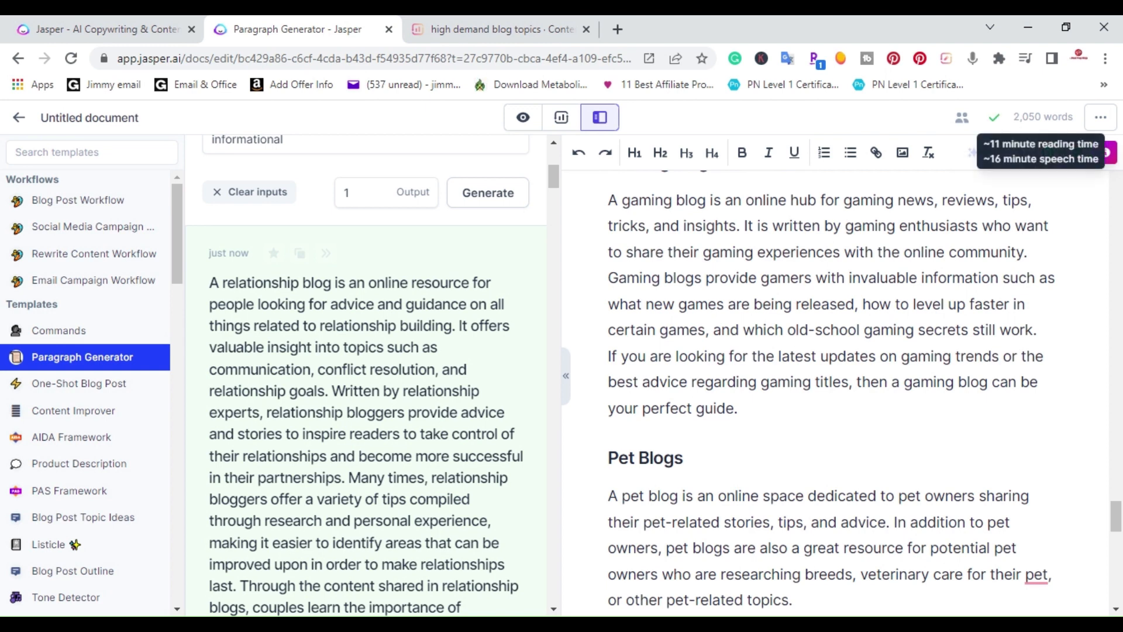
scroll(831, 392, "down", 3)
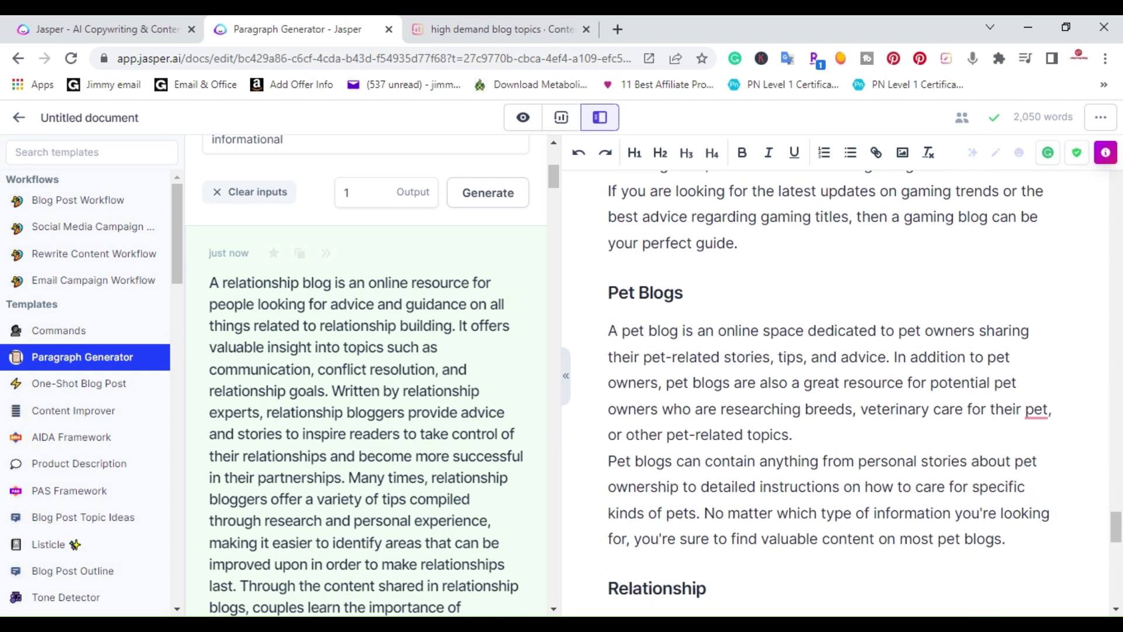
scroll(830, 392, "down", 2)
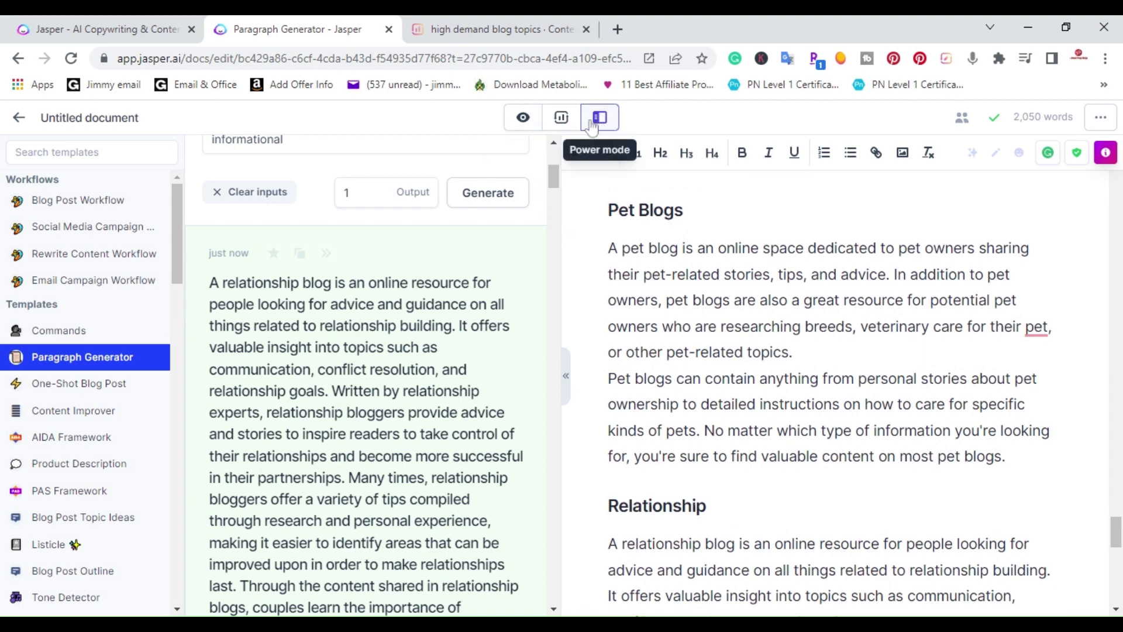
Leave Power mode and compose a complete paragraph with medium output length under the heading "Is it important to know your niche?"
left_click(524, 118)
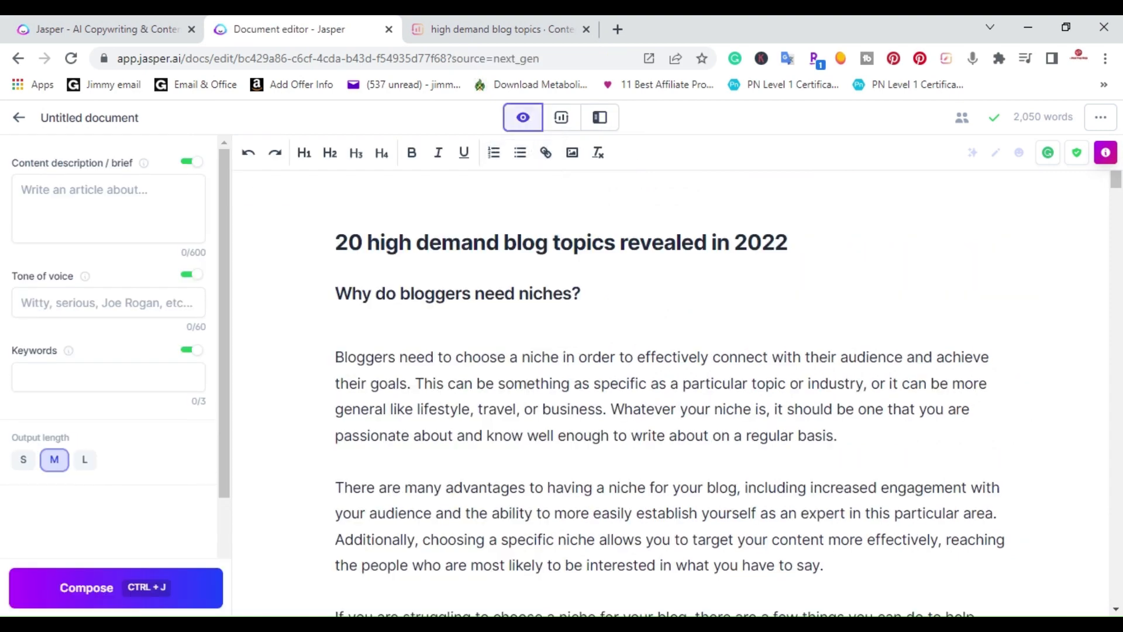
left_click_drag(1116, 205, 1115, 578)
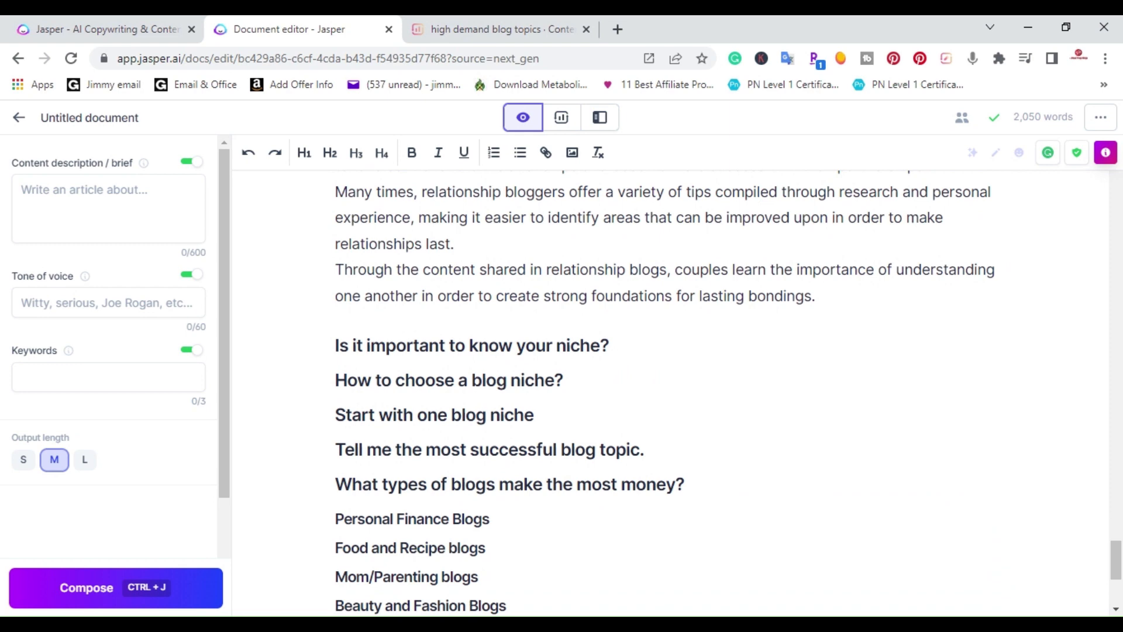
left_click(610, 346)
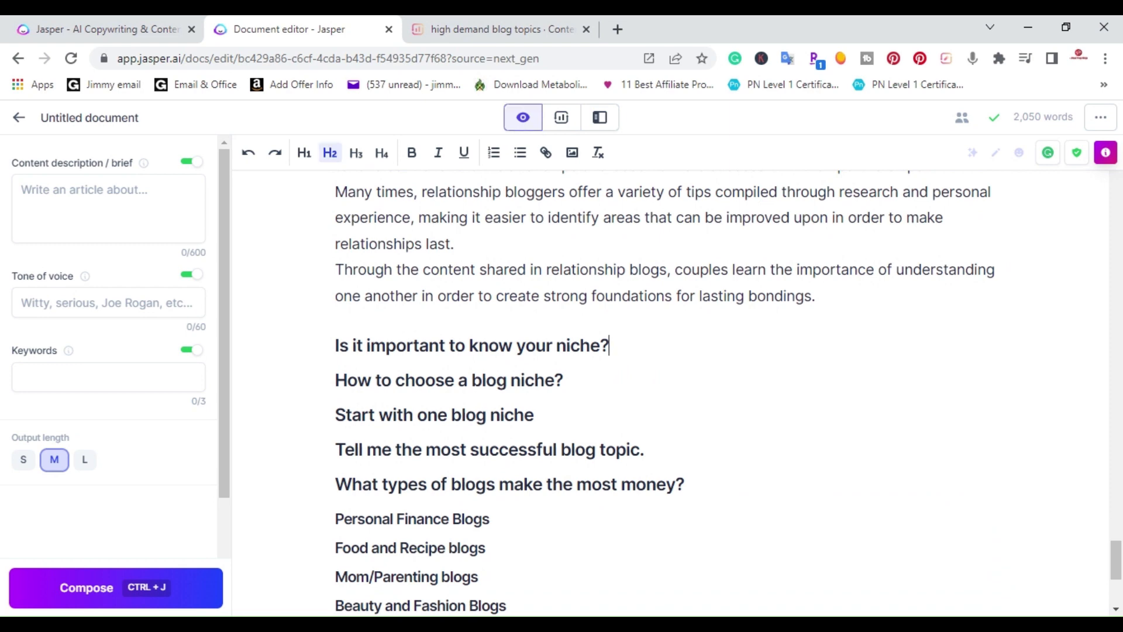
key("Return")
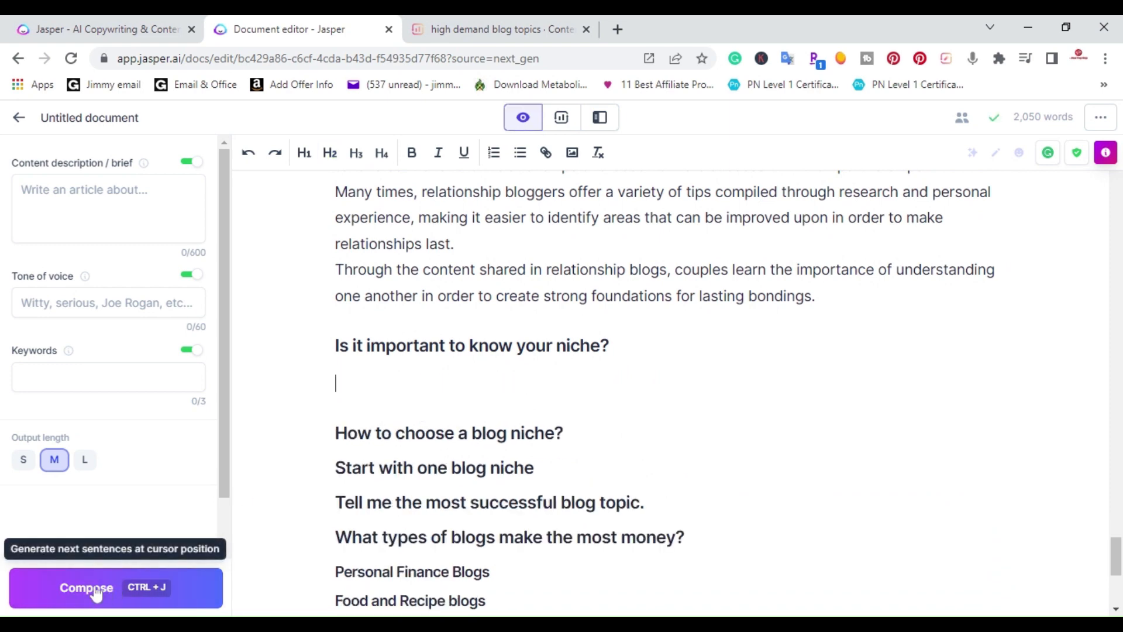
left_click(96, 591)
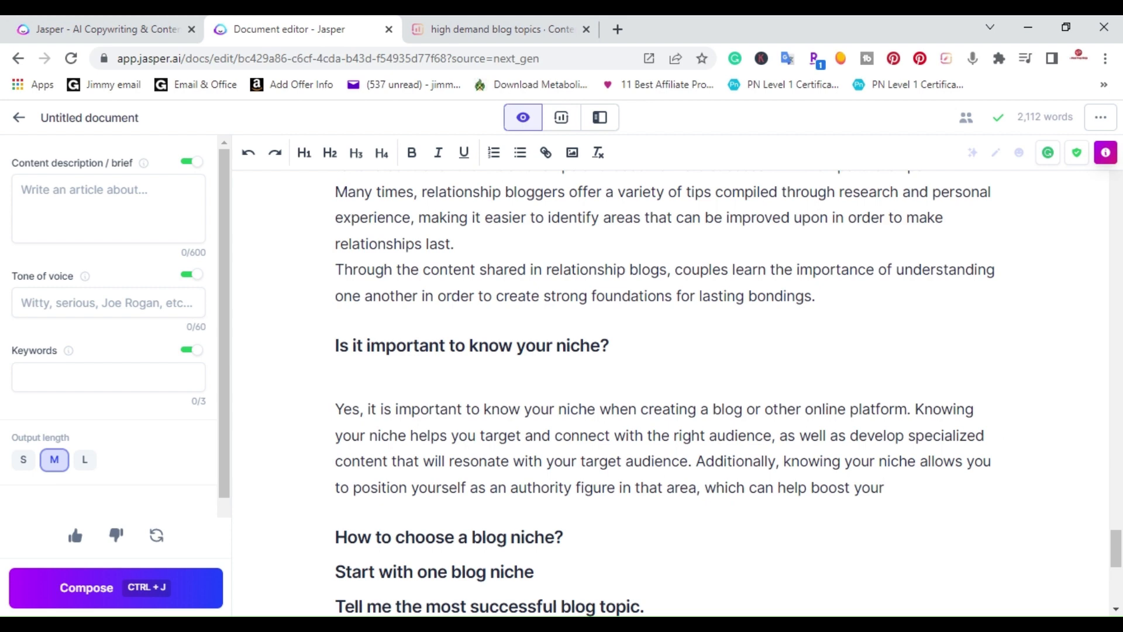
left_click(91, 595)
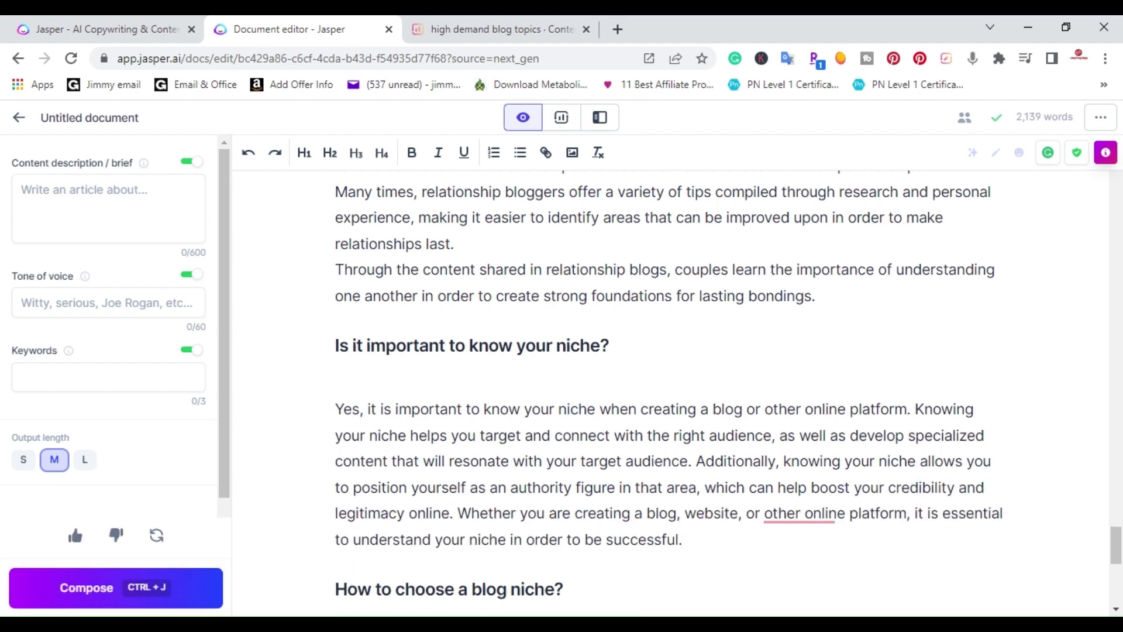
Apply the suggested wording "another online platform" in the paragraph on the importance of knowing your niche
scroll(670, 393, "down", 1)
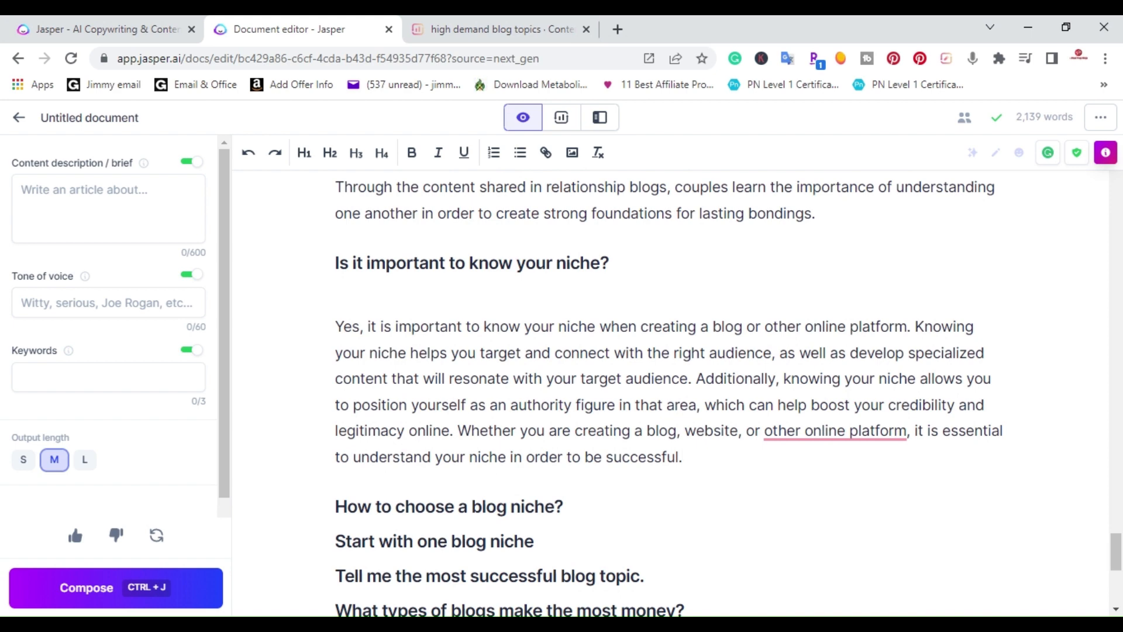
mouse_move(836, 433)
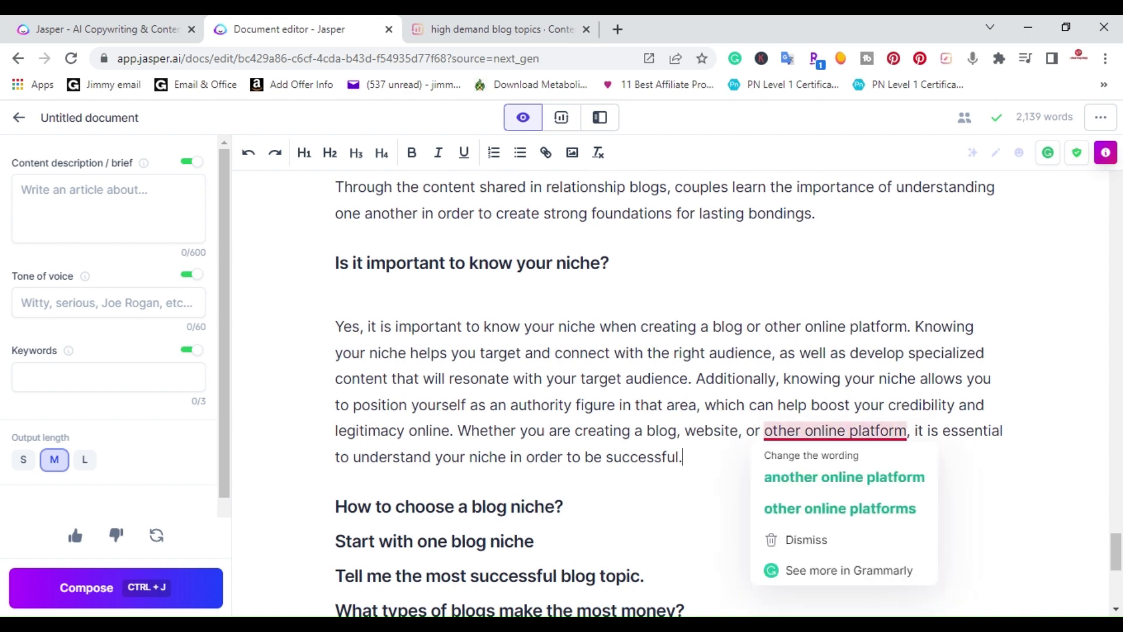
left_click(858, 480)
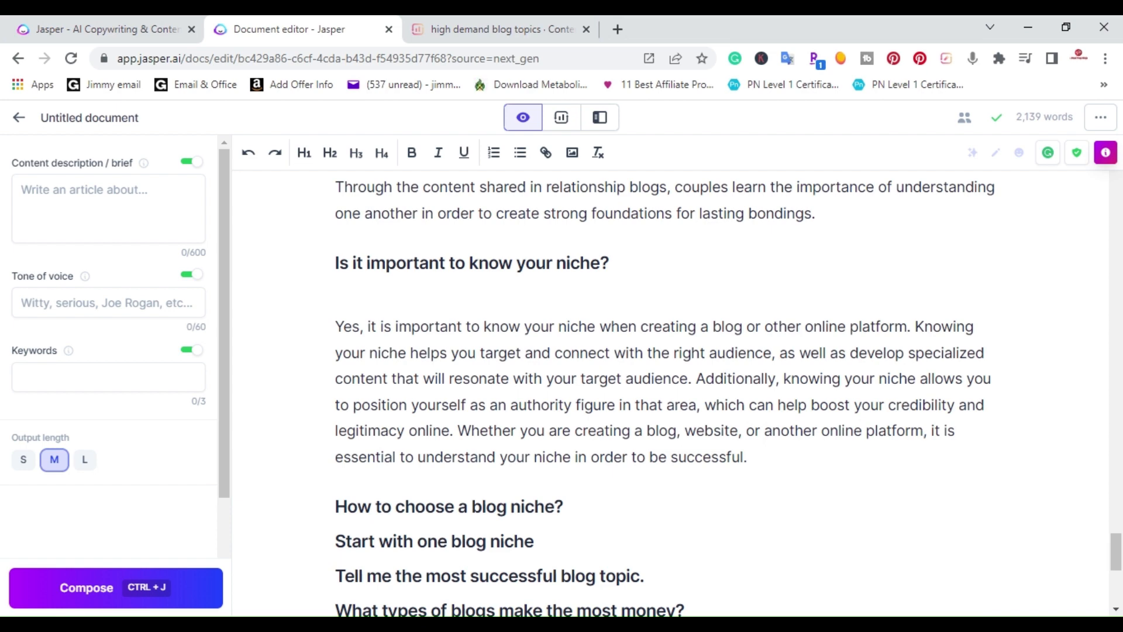
Compose a complete paragraph with medium output length under the heading "How to choose a blog niche?"
scroll(670, 393, "down", 1)
left_click(565, 424)
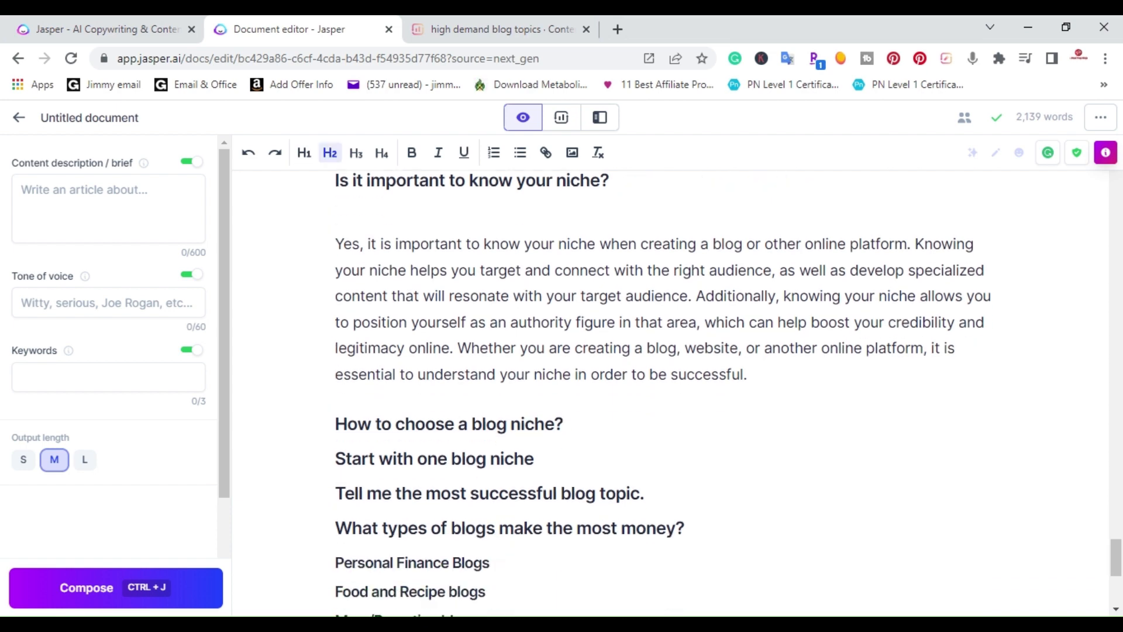
key("Return")
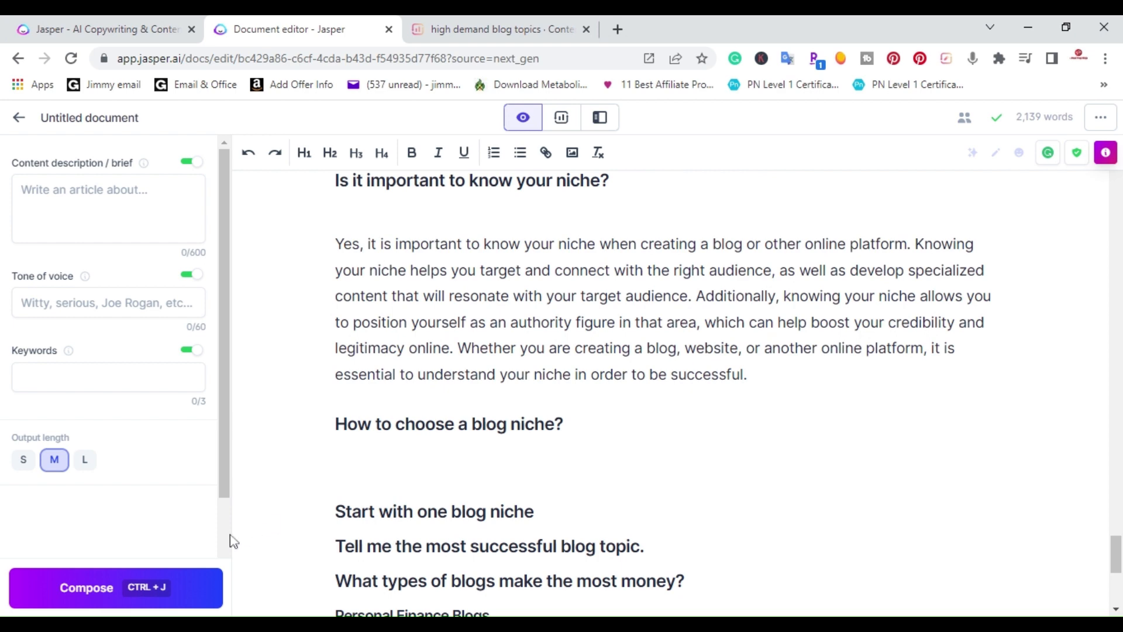
left_click(87, 590)
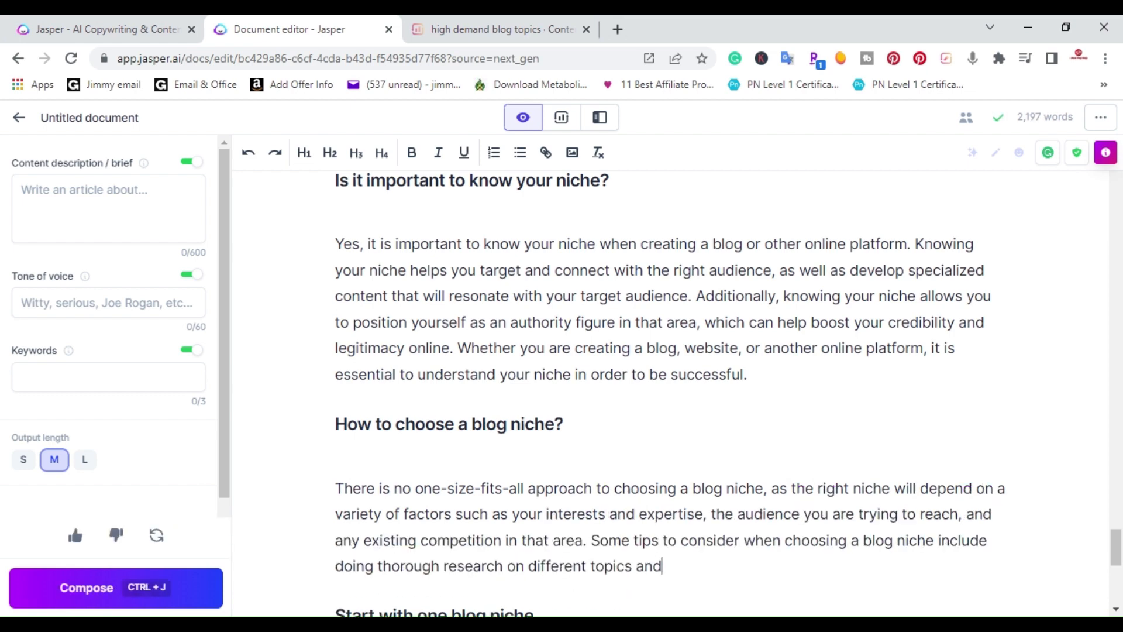
left_click(93, 594)
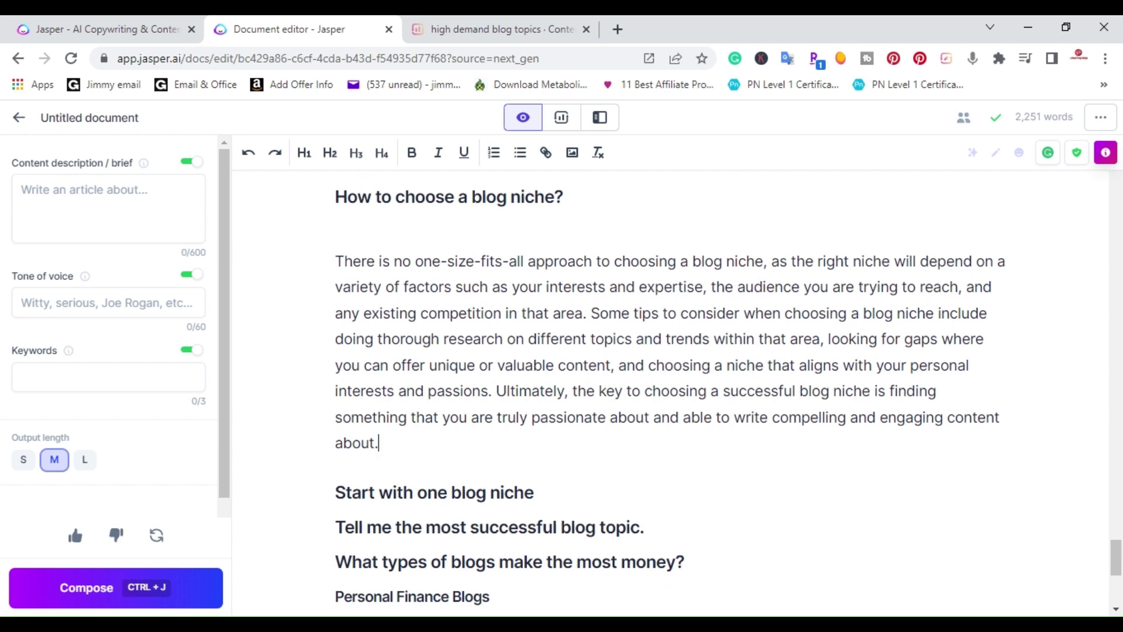
Under "Start with one blog niche", write "It is important to start with only one blog niche" and compose a continuation of it
left_click(534, 492)
key("Return")
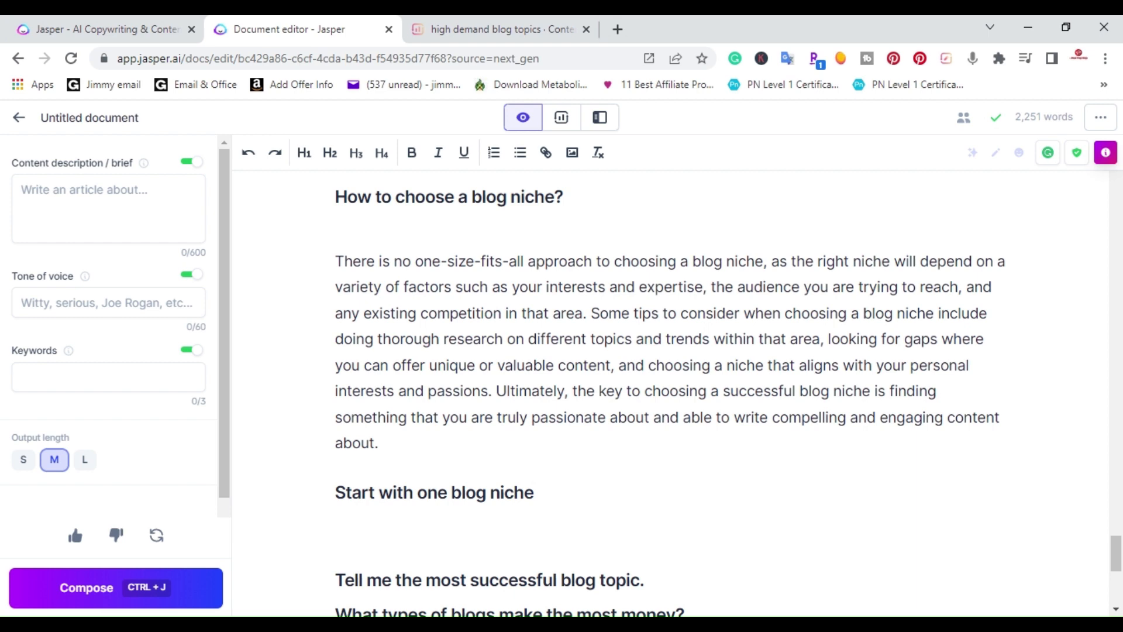
type("It is im")
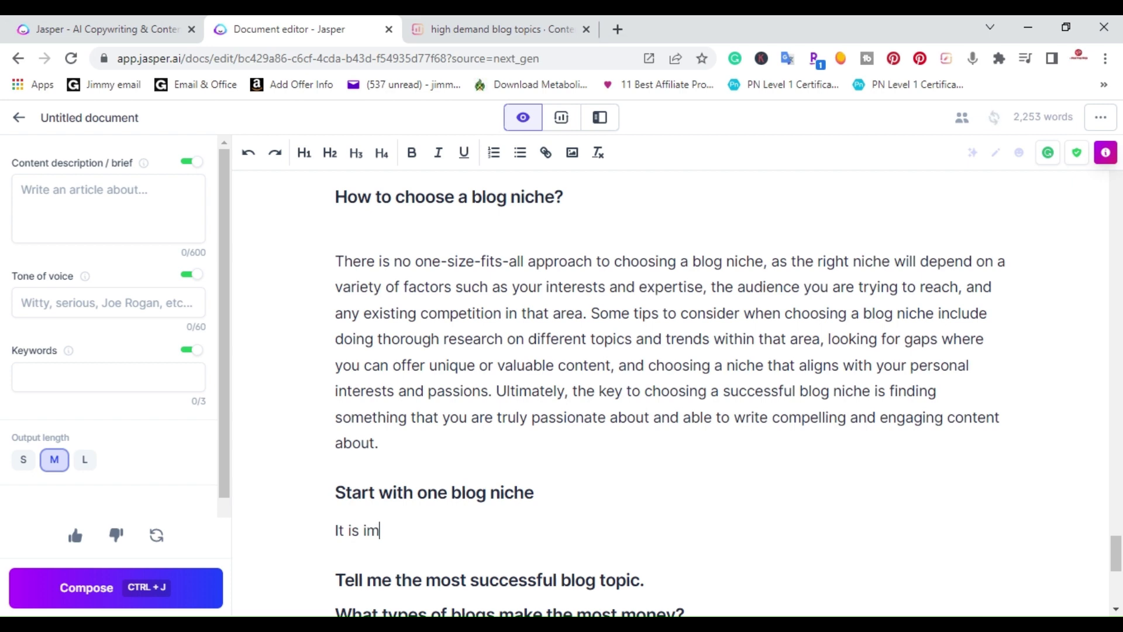
type("portant to start")
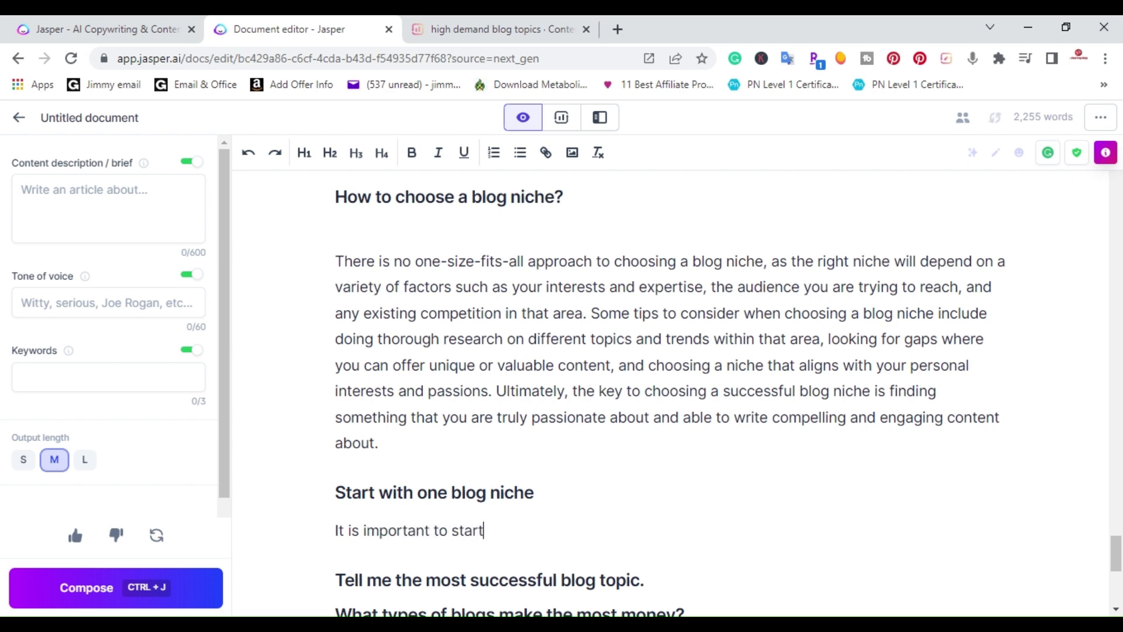
type(" with only one ")
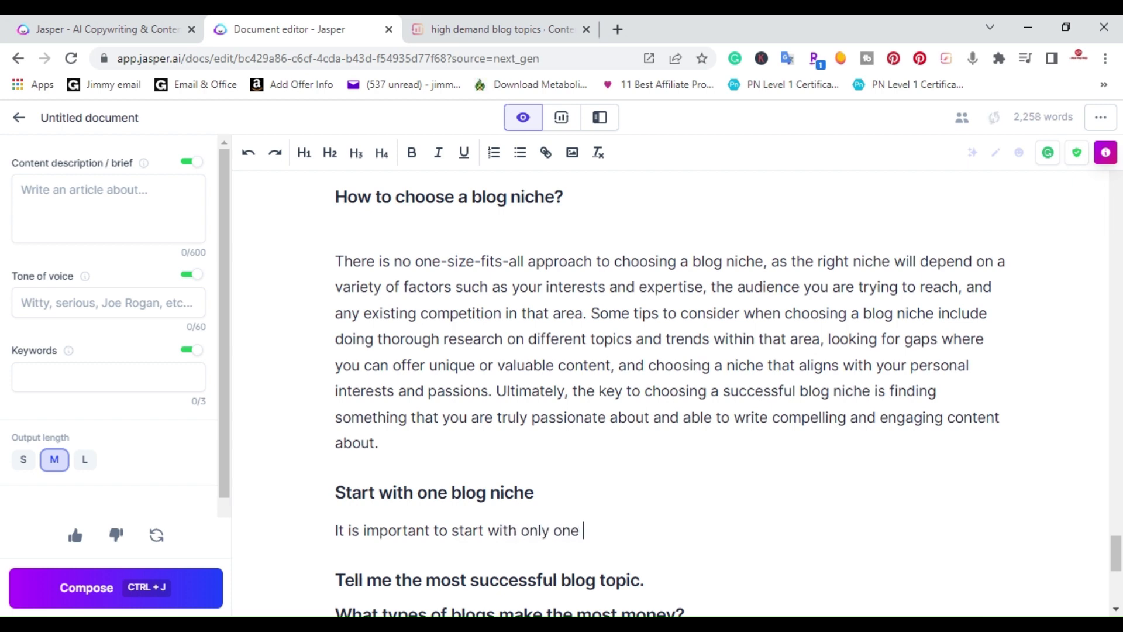
type("blog niche")
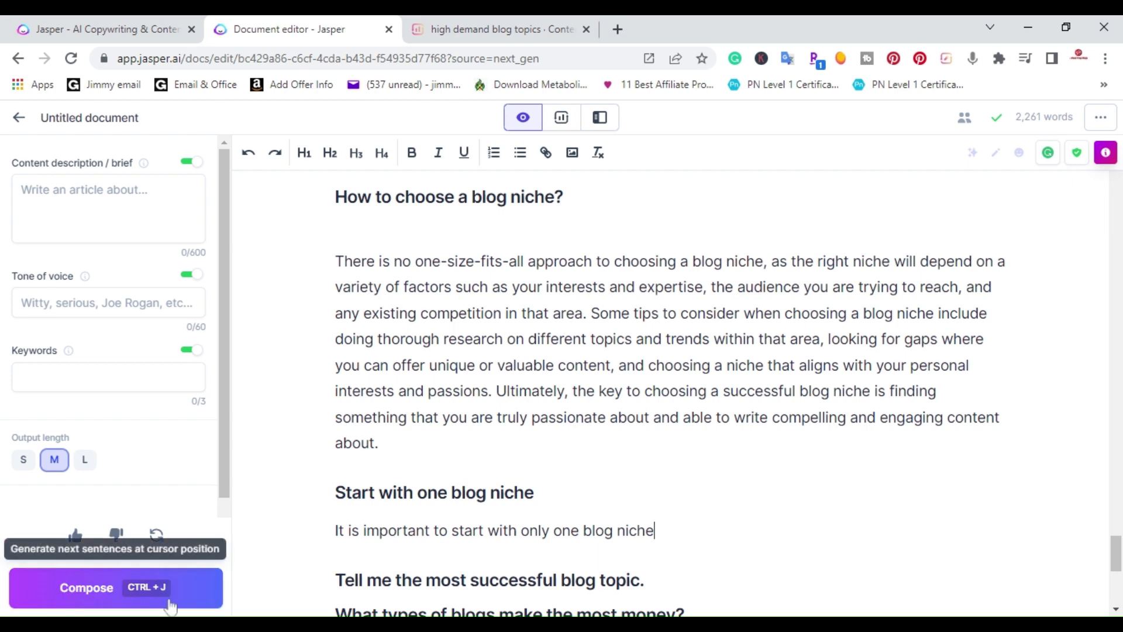
left_click(72, 596)
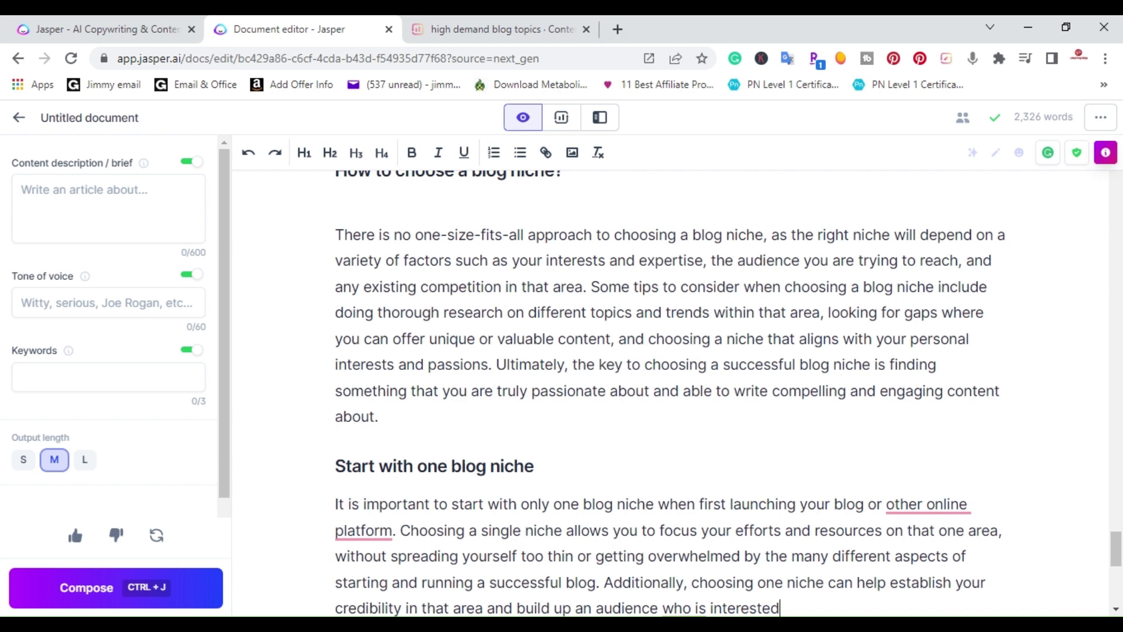
Apply the corrections "another online platform" and "that is" in the "Start with one blog niche" paragraph, and compose the rest of its text
left_click(931, 385)
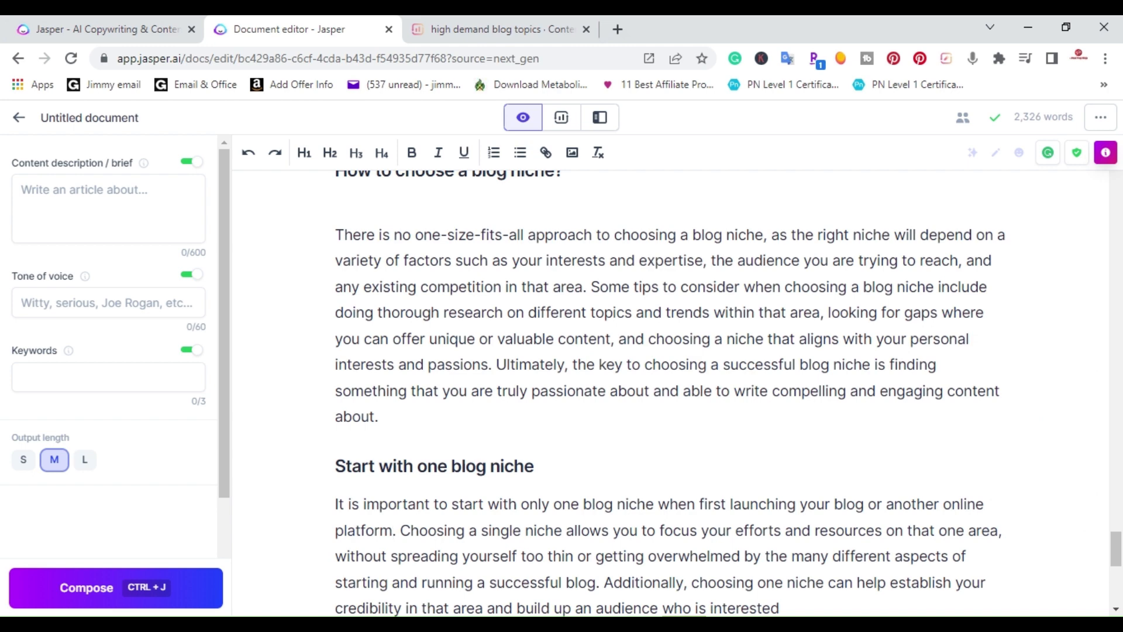
scroll(668, 394, "down", 2)
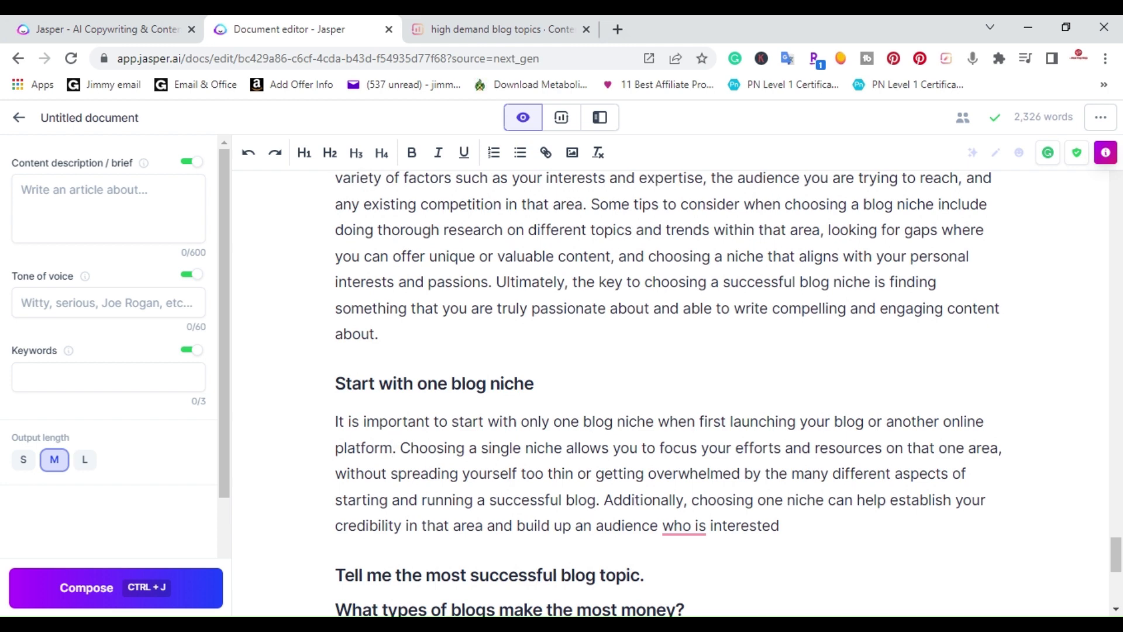
left_click(685, 526)
left_click(697, 387)
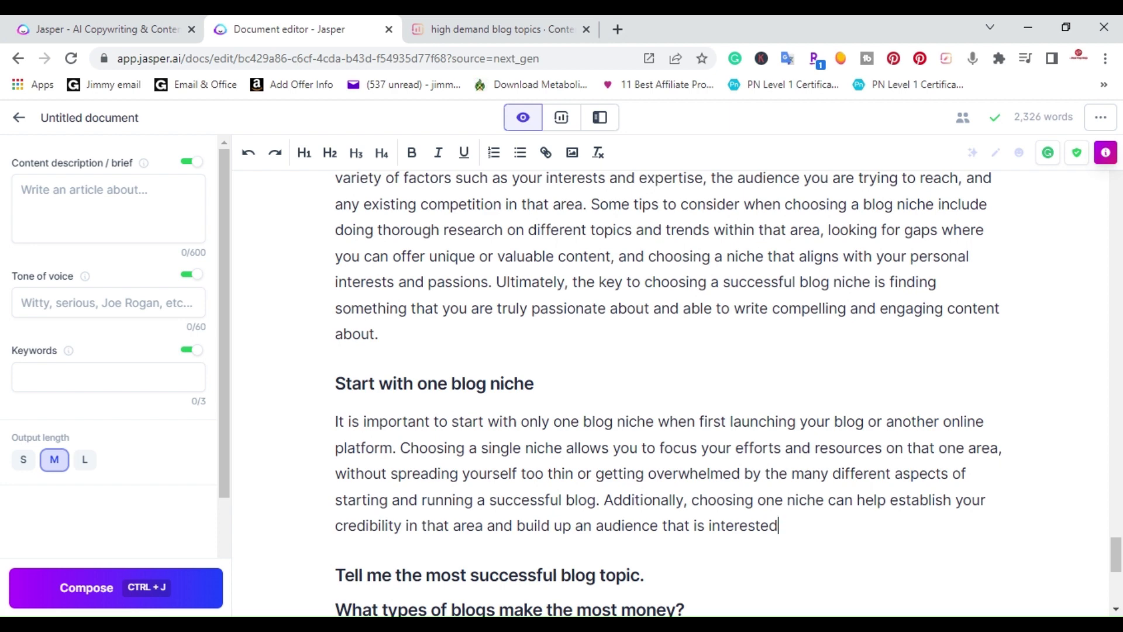
left_click(80, 588)
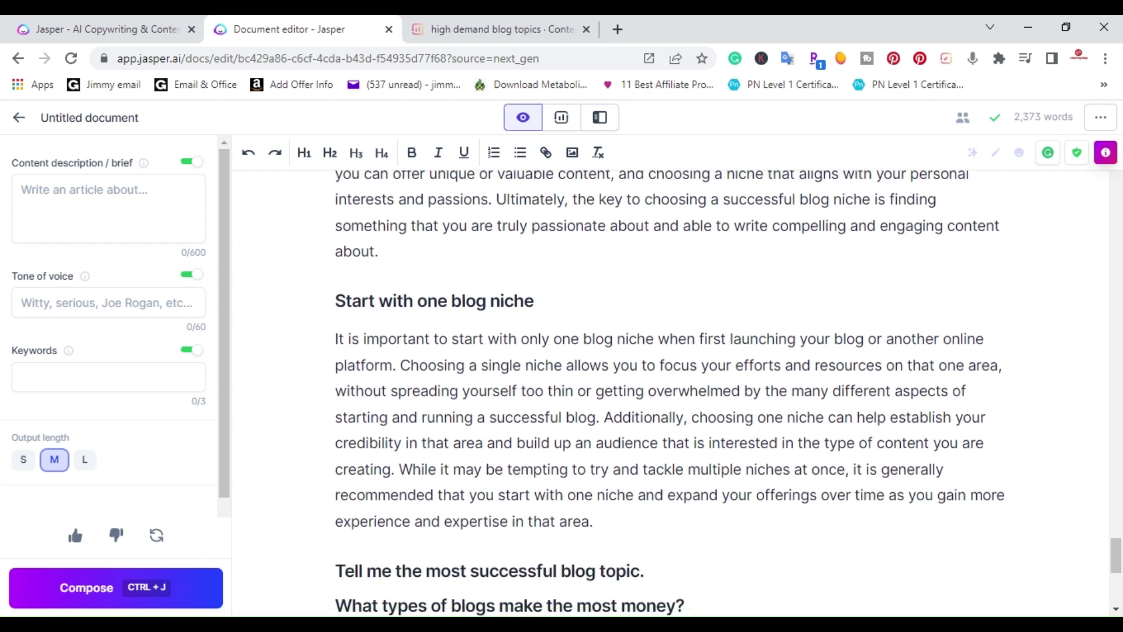
Add a line under the heading "Tell me the most successful blog topic." and compose a complete paragraph there with medium output length
scroll(670, 392, "down", 2)
scroll(670, 392, "up", 1)
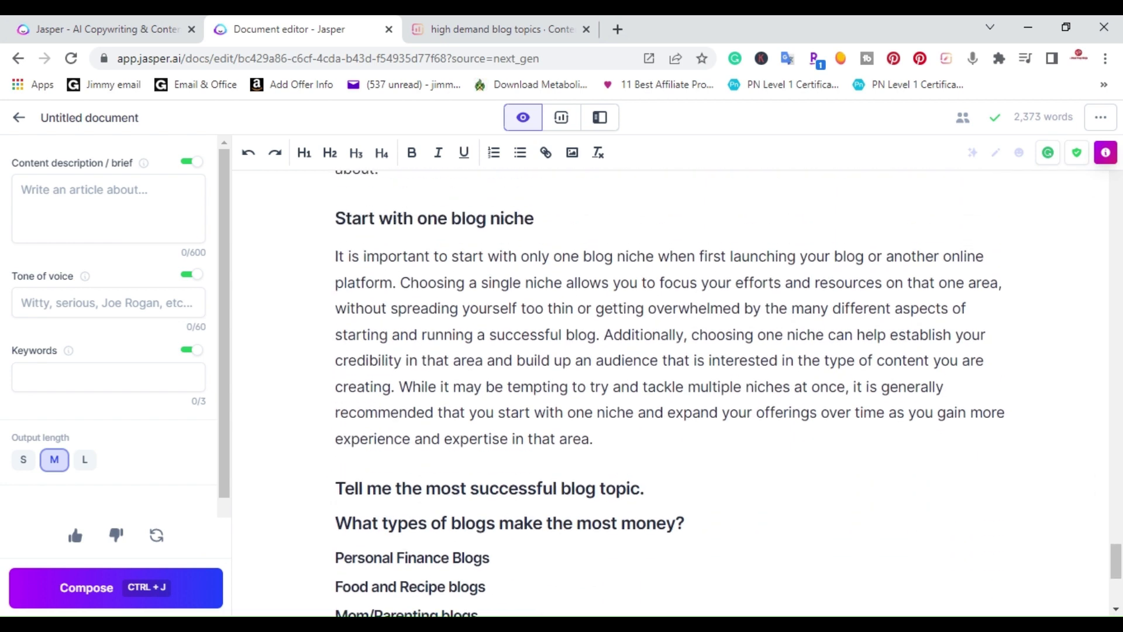
left_click(645, 488)
key("Return")
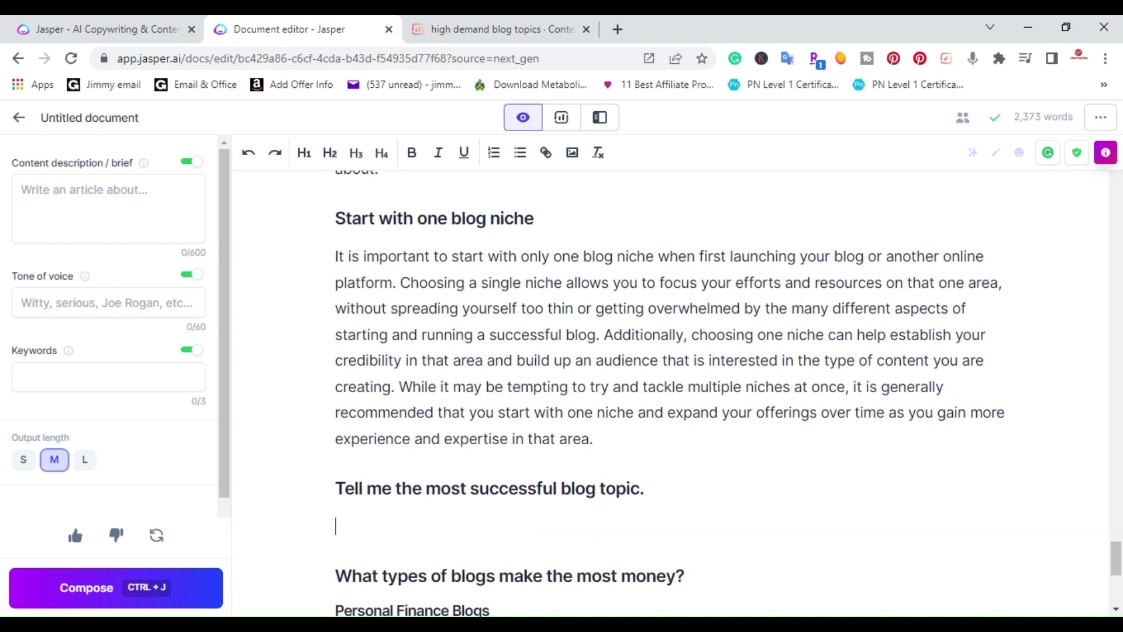
left_click(97, 589)
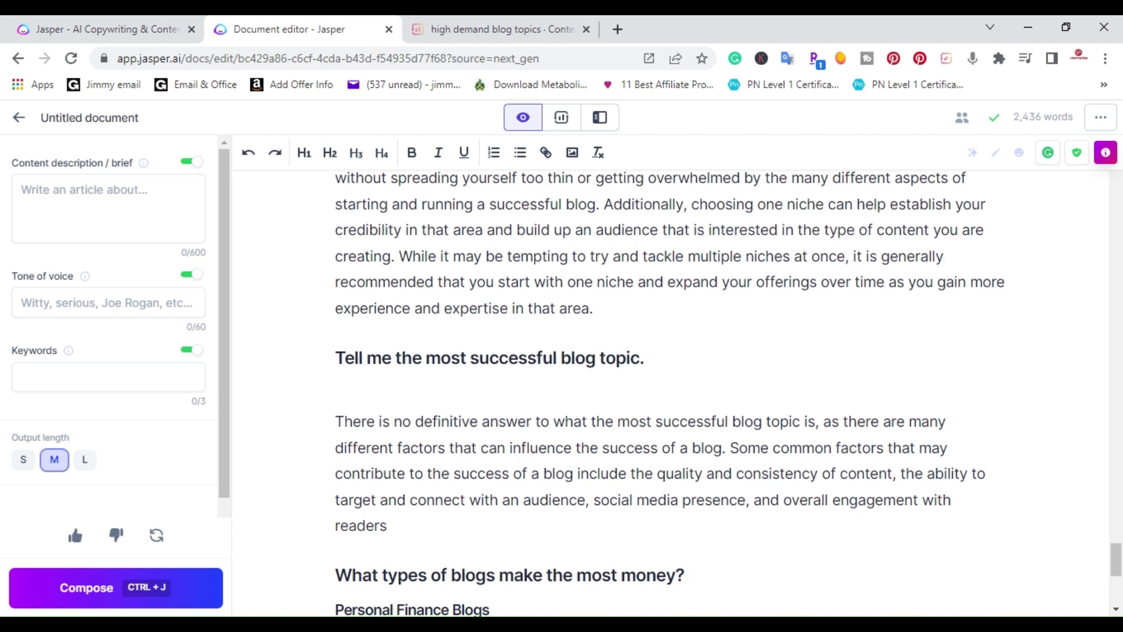
left_click(93, 585)
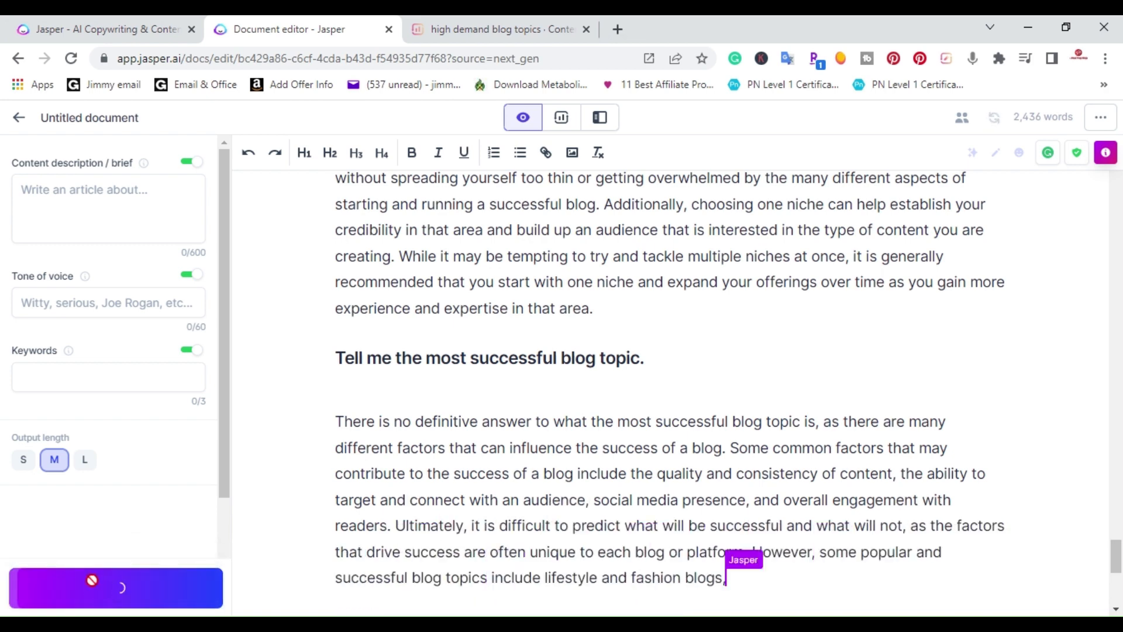
Add a line under the heading "What types of blogs make the most money?" and compose a complete paragraph with medium output length
scroll(670, 392, "down", 1)
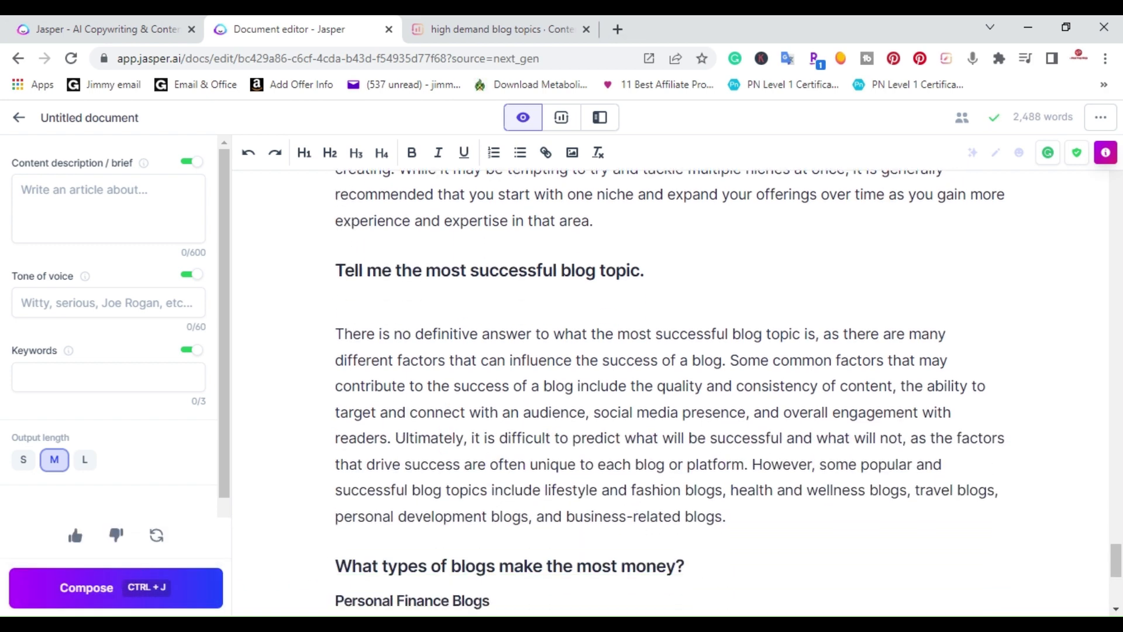
left_click(685, 488)
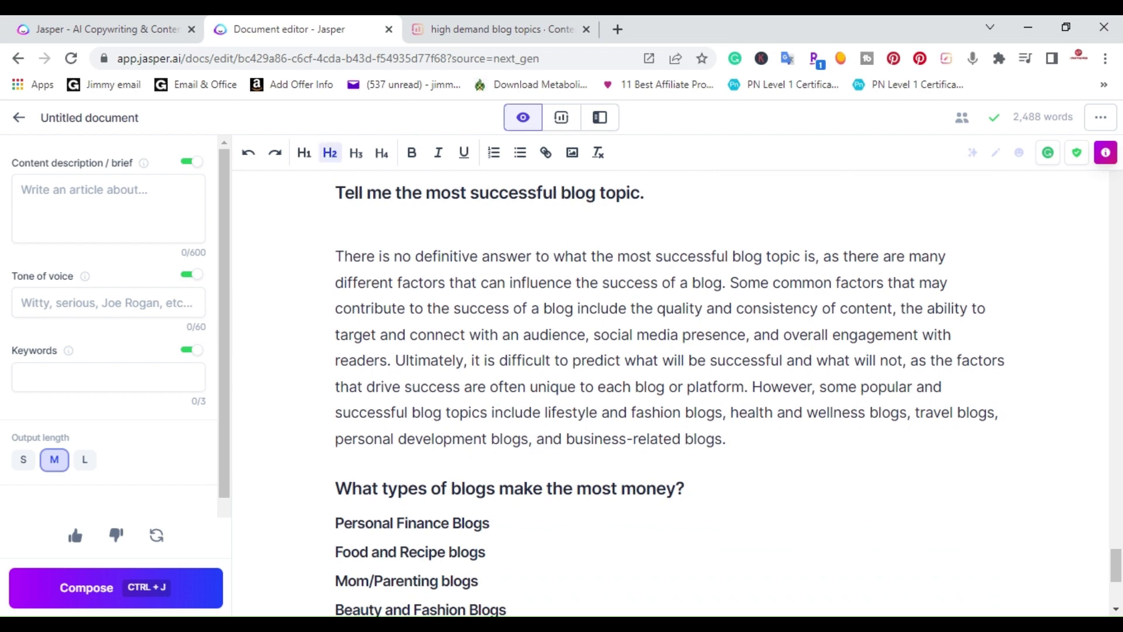
key("Return")
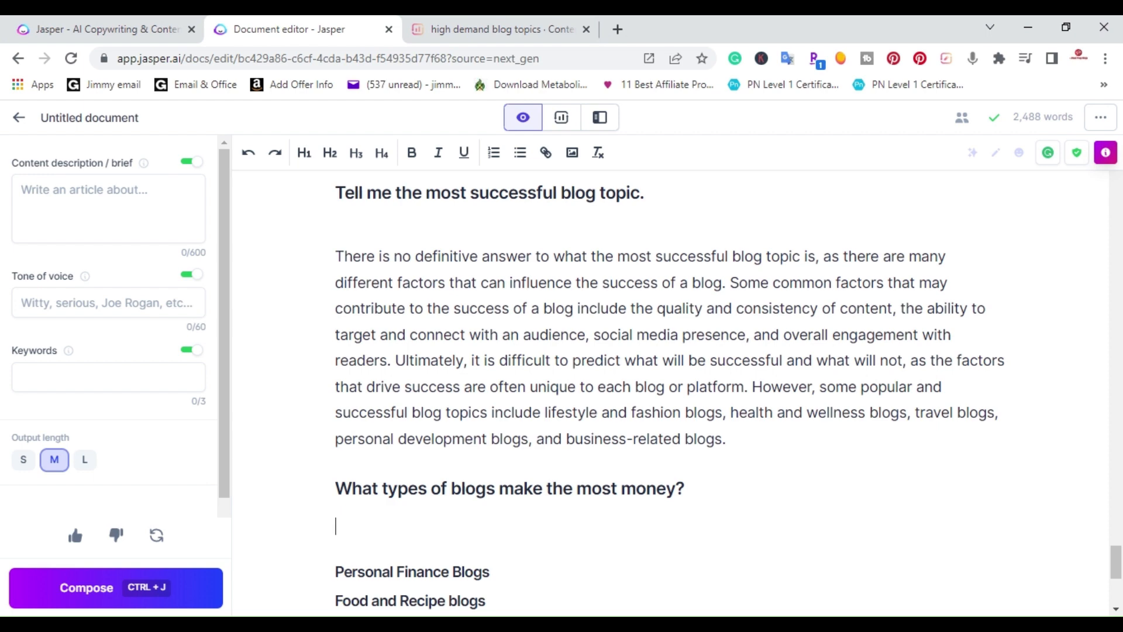
left_click(74, 582)
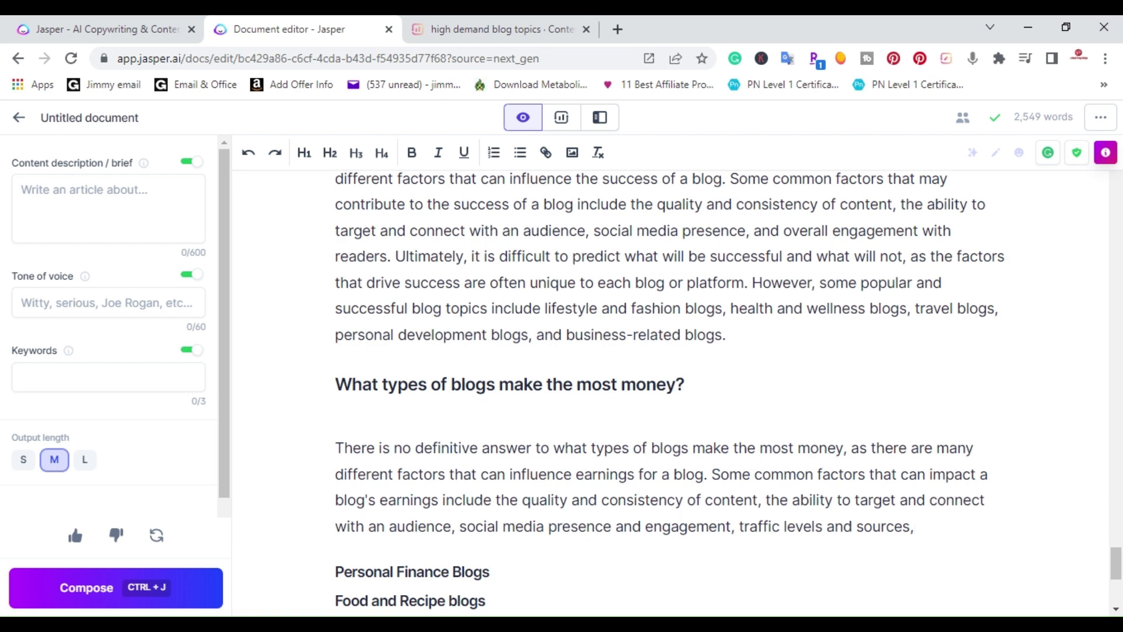
scroll(667, 386, "down", 2)
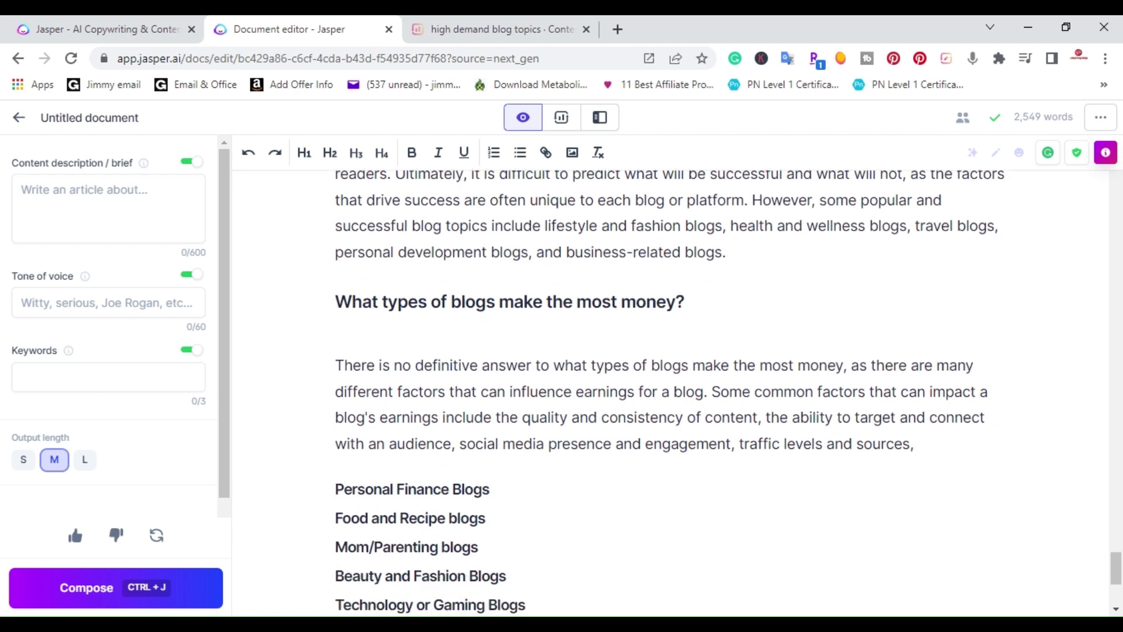
left_click(72, 591)
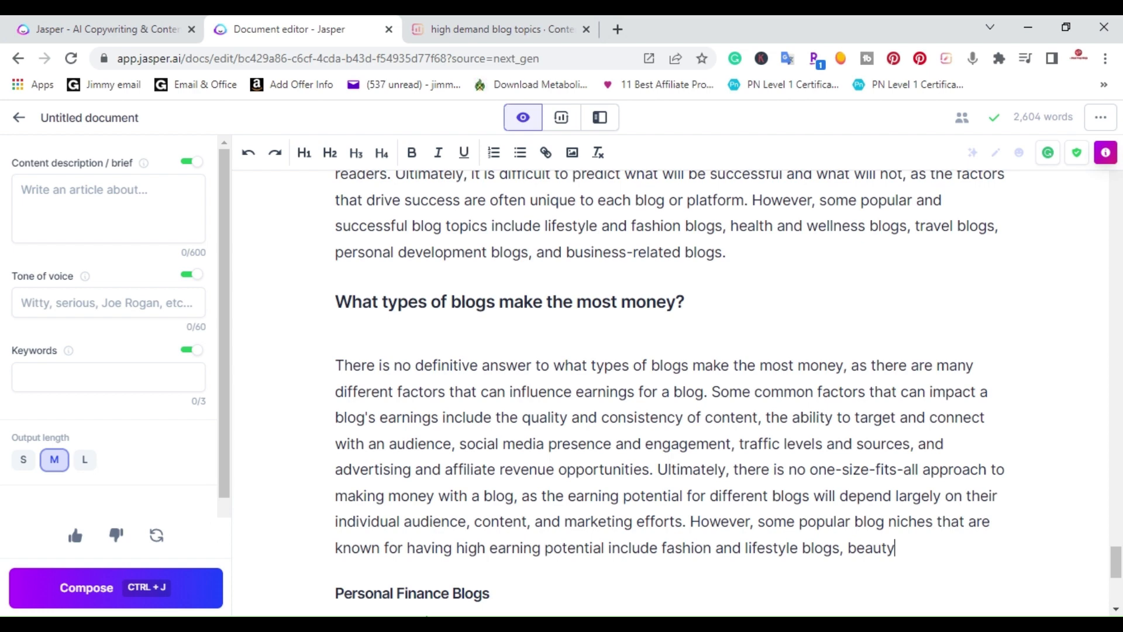
left_click(175, 582)
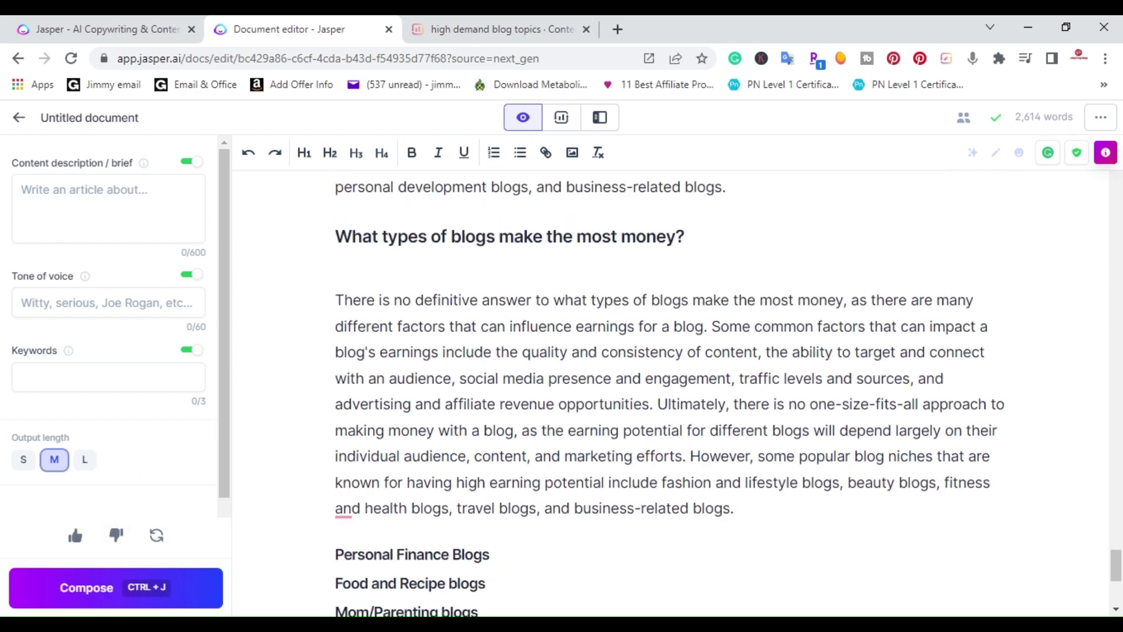
Insert an empty paragraph under the "Personal Finance Blogs" heading
scroll(670, 392, "down", 2)
scroll(246, 406, "up", 2)
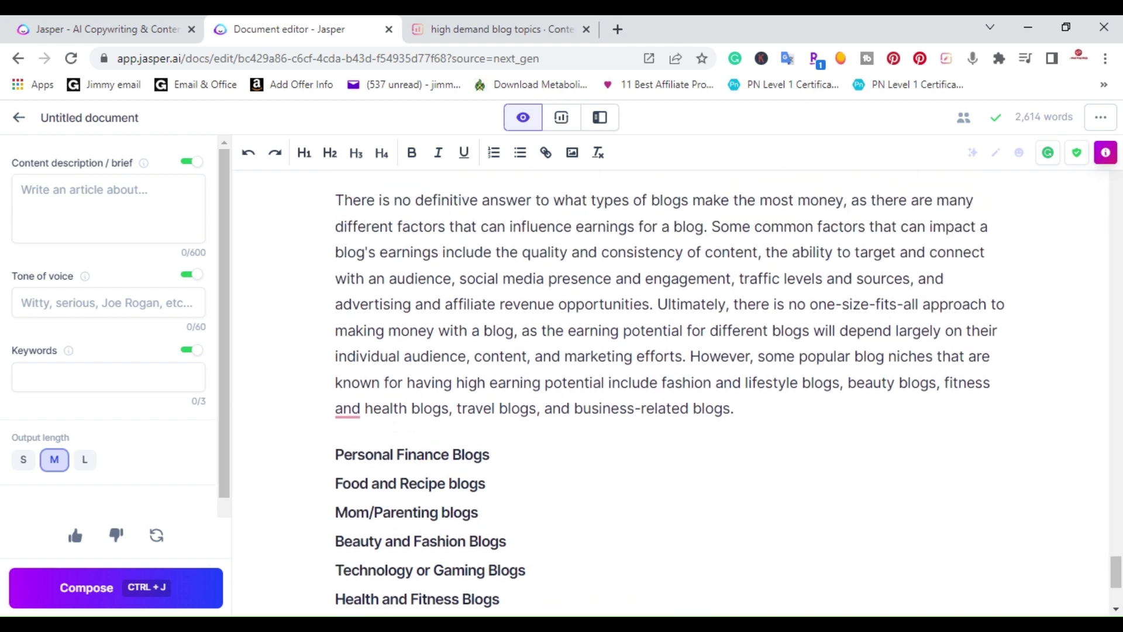
left_click(490, 454)
key("Return")
scroll(670, 392, "up", 2)
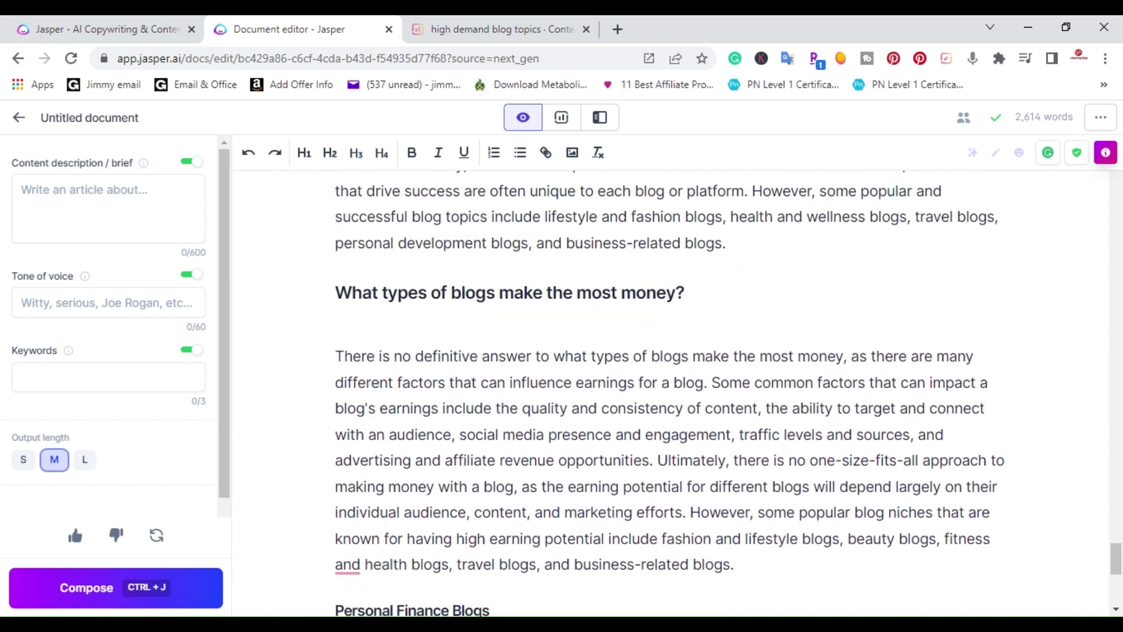
scroll(670, 392, "down", 3)
scroll(670, 392, "up", 2)
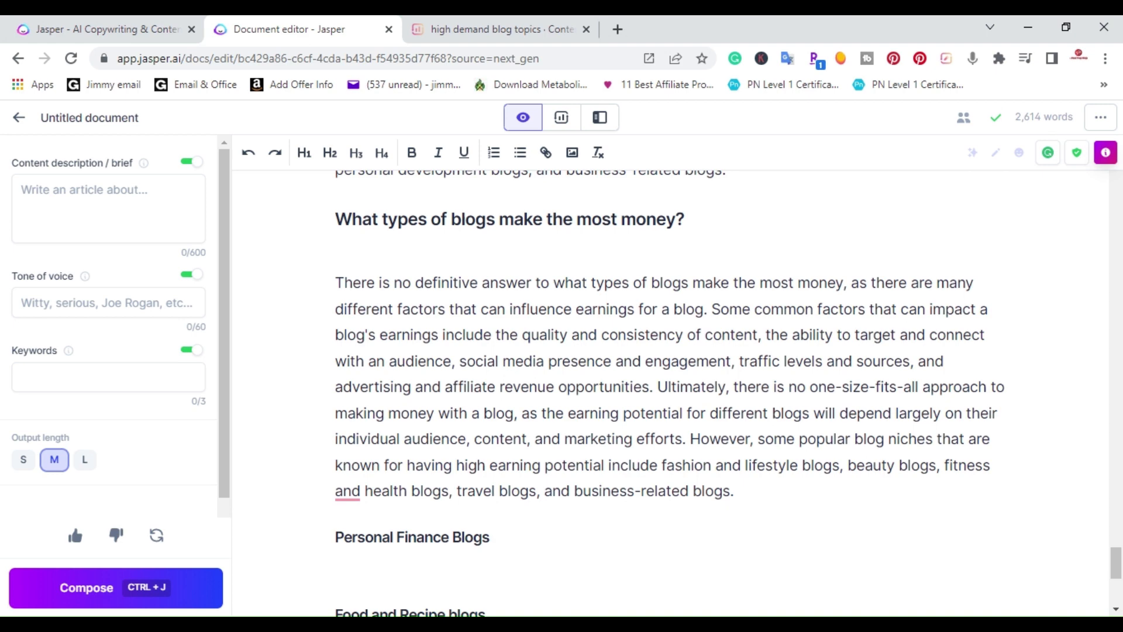
scroll(670, 386, "up", 2)
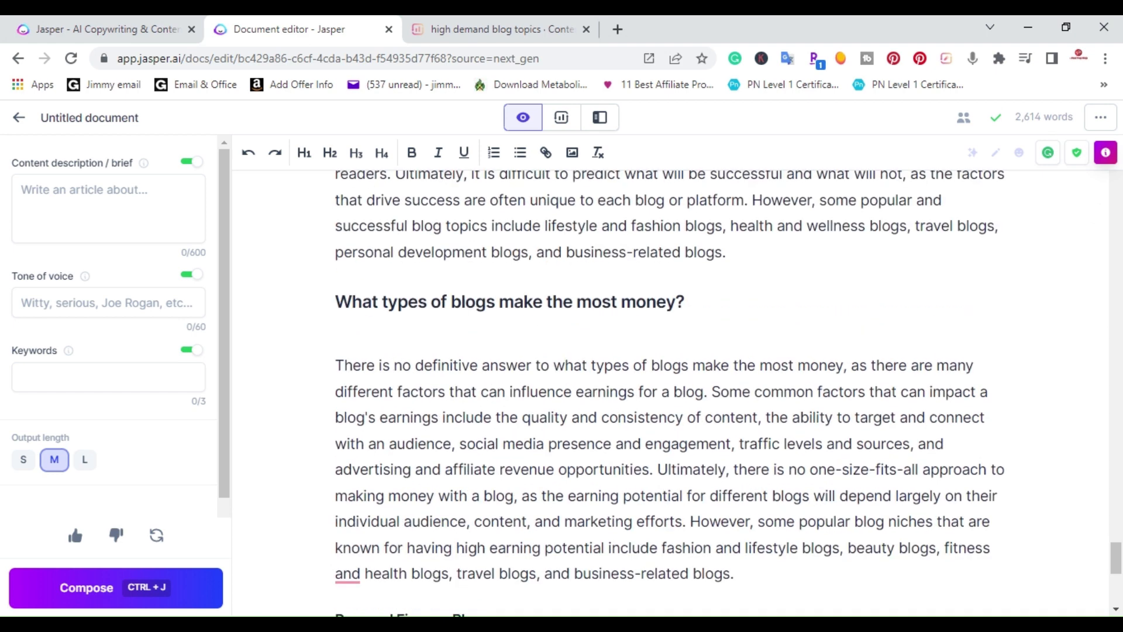
Show the Paragraph Generator beside the document and set its paragraph topic to "How do personal finance blogs make money?"
left_click(601, 119)
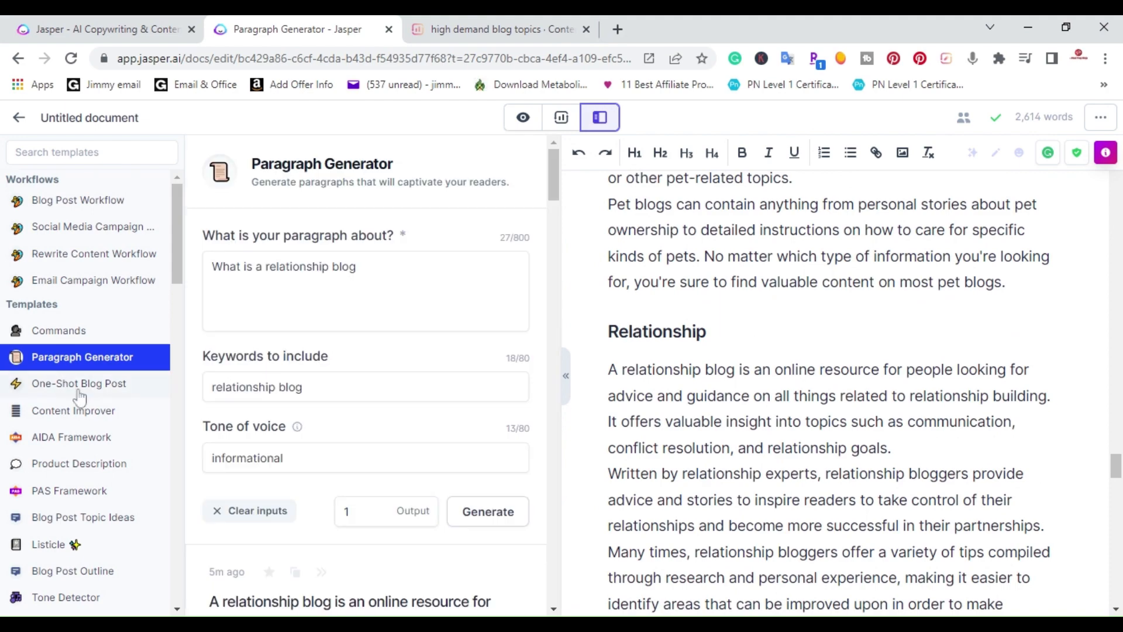
left_click(325, 266)
key("ctrl+a")
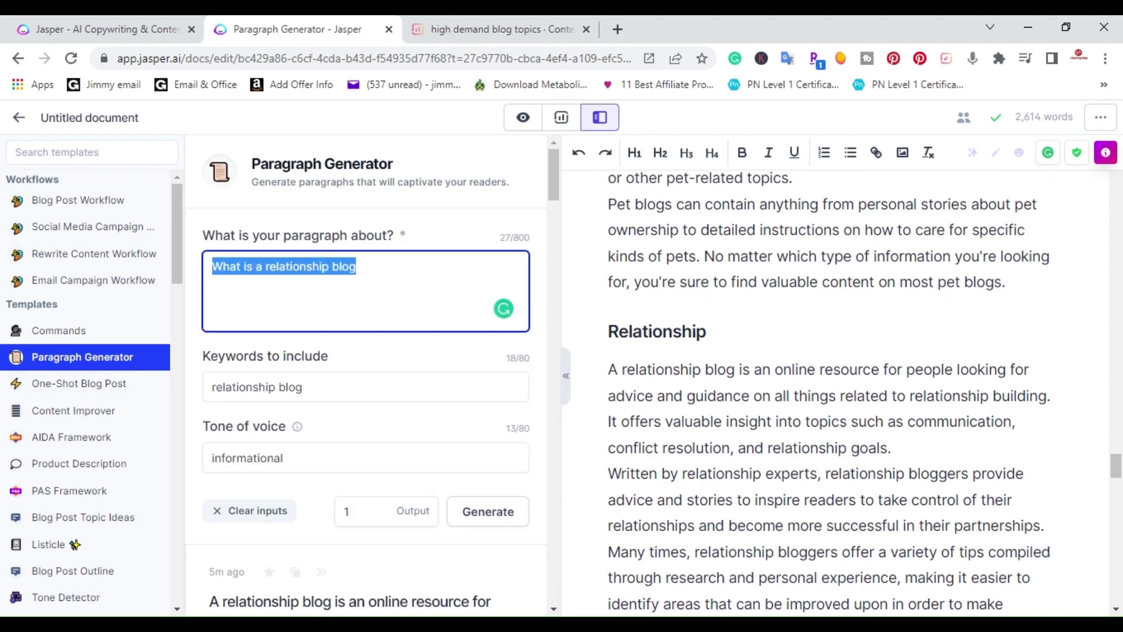
scroll(863, 394, "down", 20)
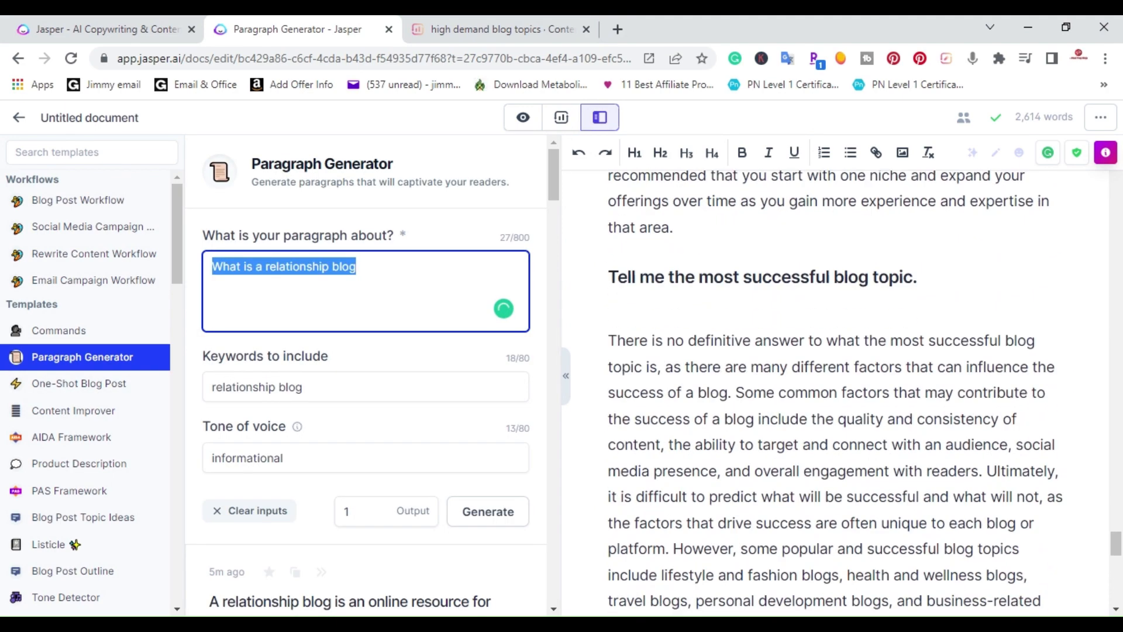
scroll(864, 393, "down", 14)
scroll(864, 394, "up", 4)
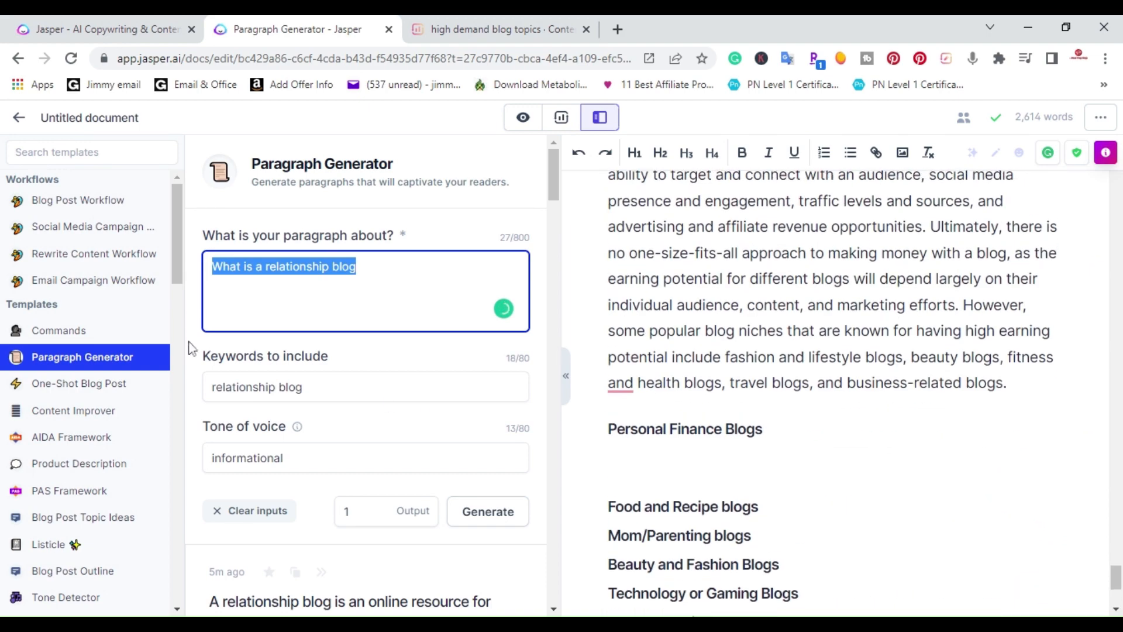
type("How ")
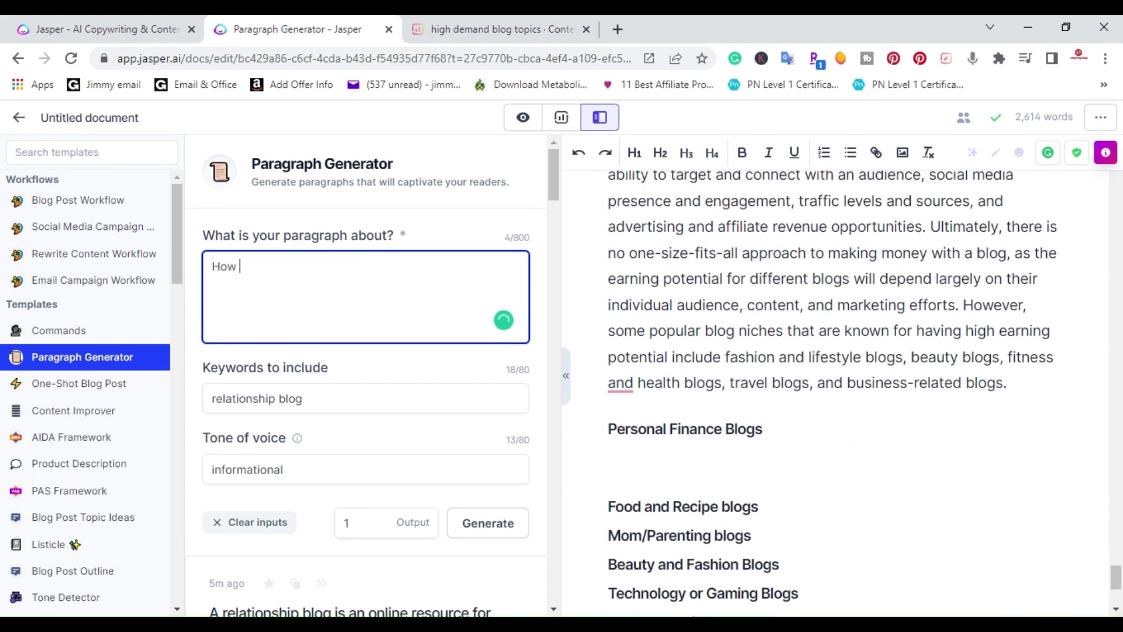
type("do personal fi")
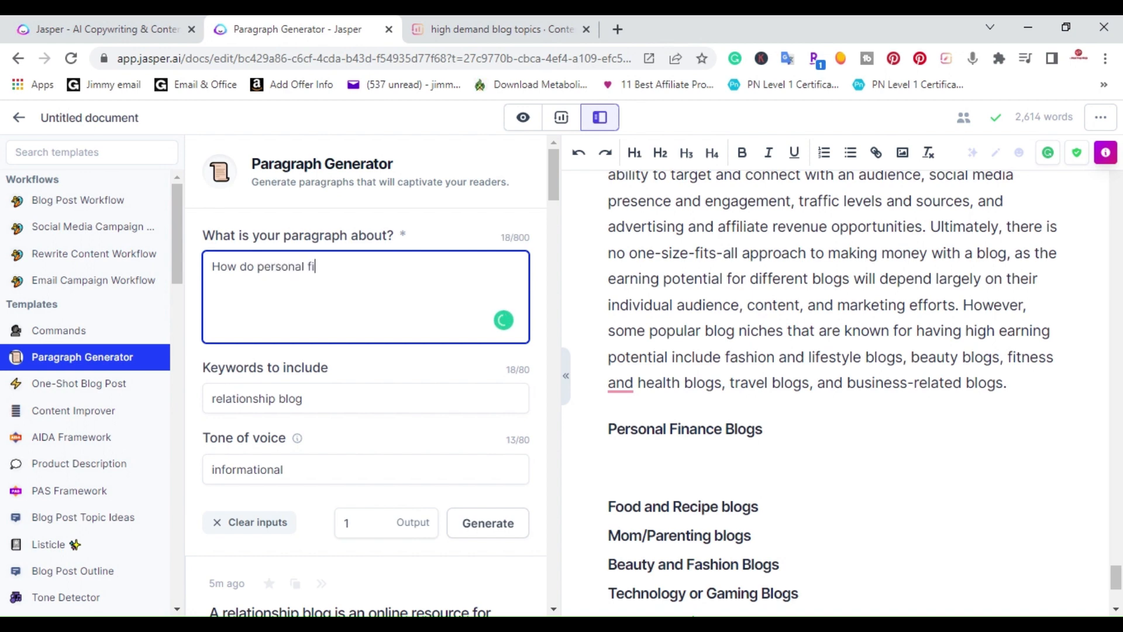
type("nance blogs make money")
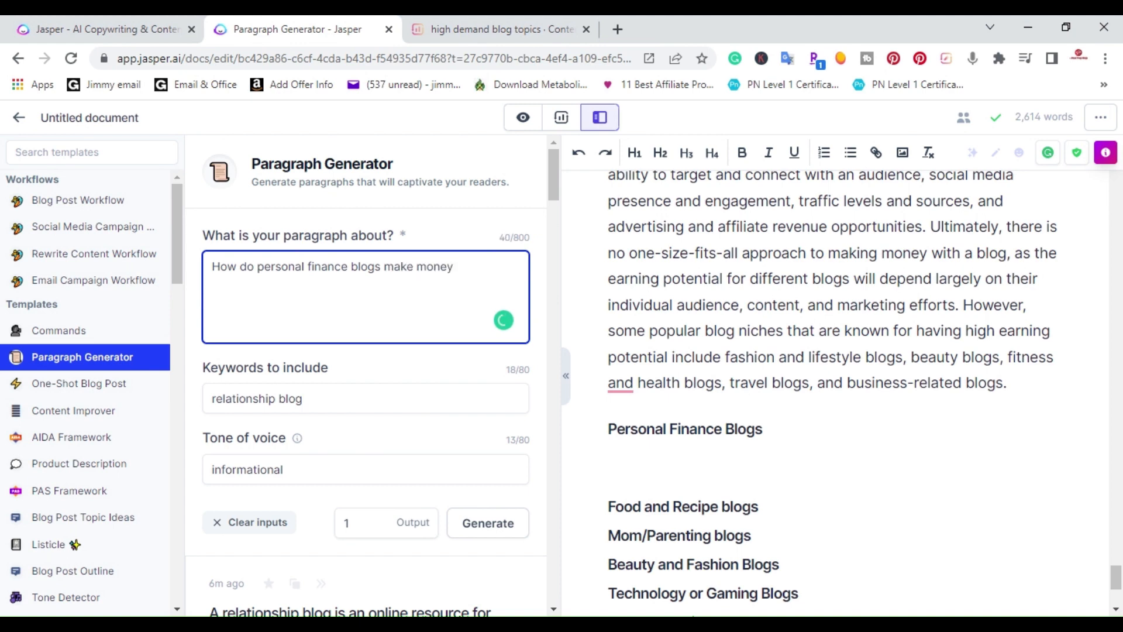
type("?")
Set the keywords to include to "finance blogs" and generate one paragraph in an informational tone
left_click(275, 398)
left_click_drag(275, 398, 204, 403)
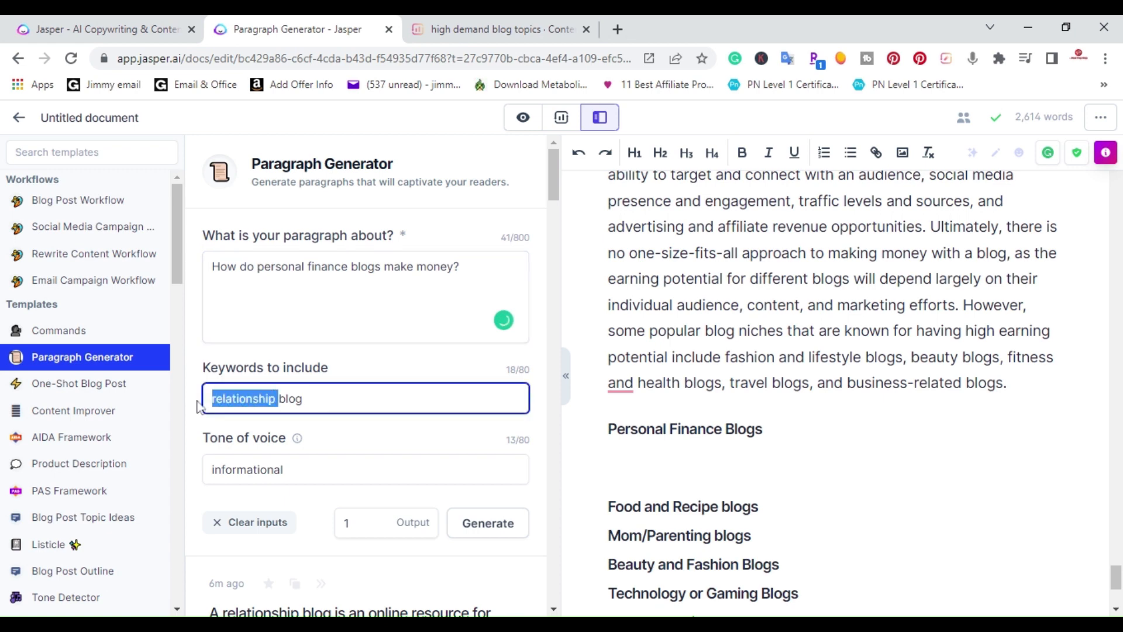
type("finan")
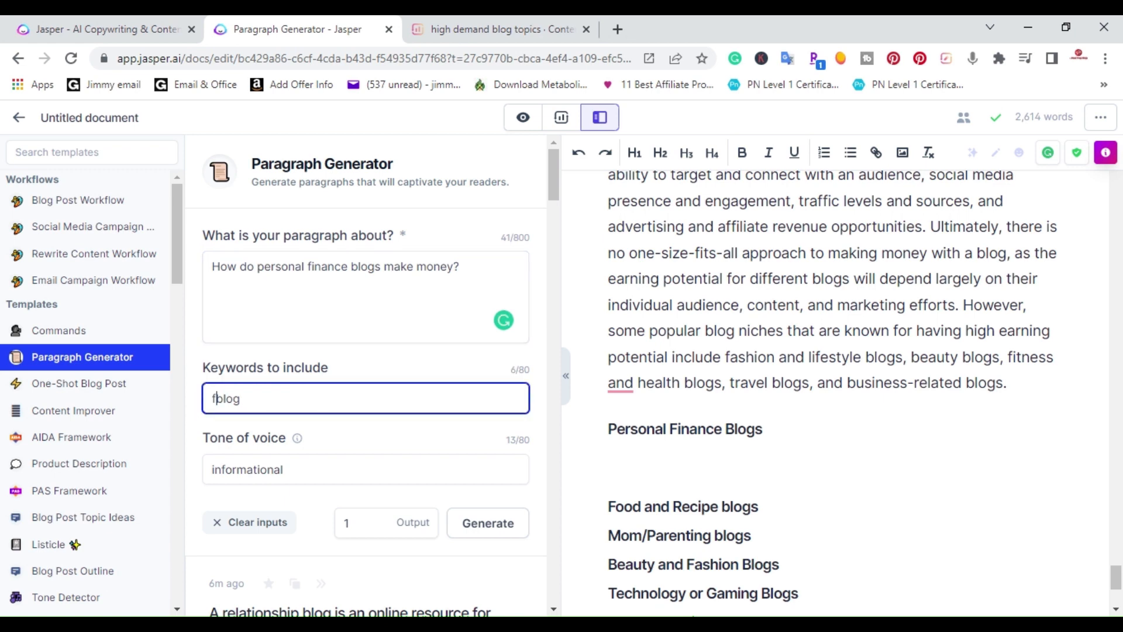
type("ce")
left_click(488, 532)
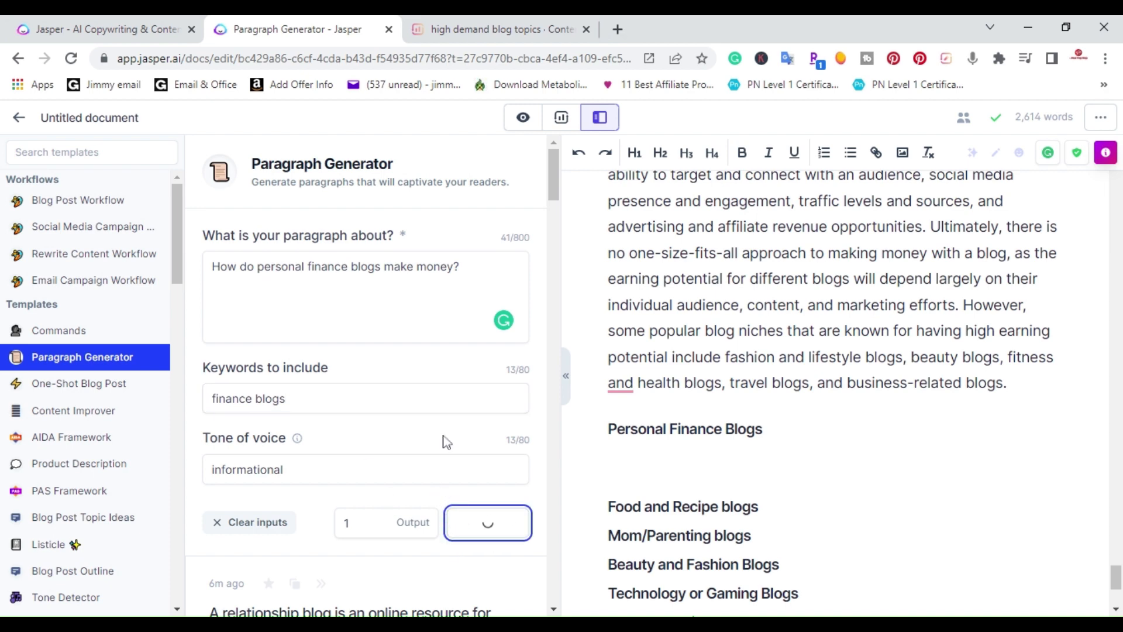
Copy the generated personal finance paragraph into the document under the "Personal Finance Blogs" heading
scroll(447, 440, "down", 4)
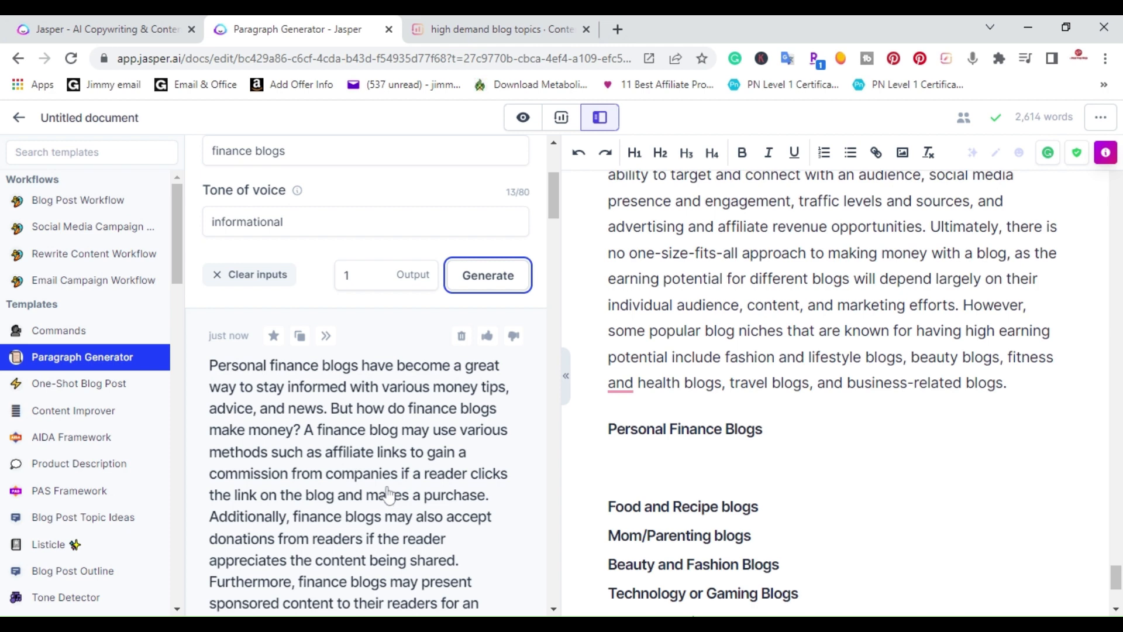
left_click(300, 336)
left_click(610, 461)
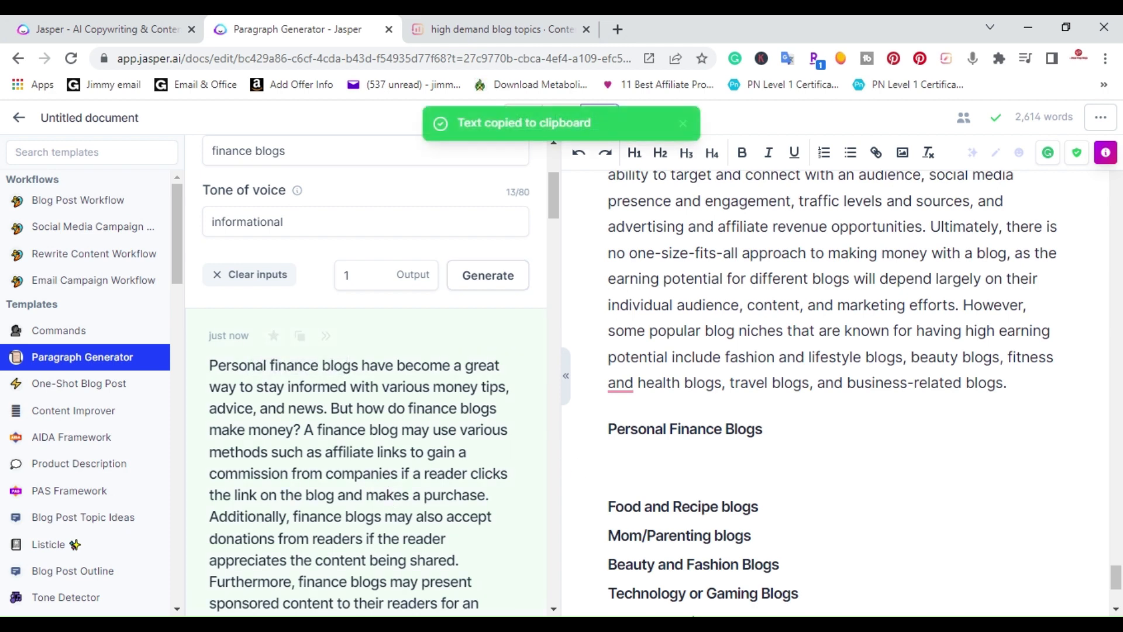
key("ctrl+v")
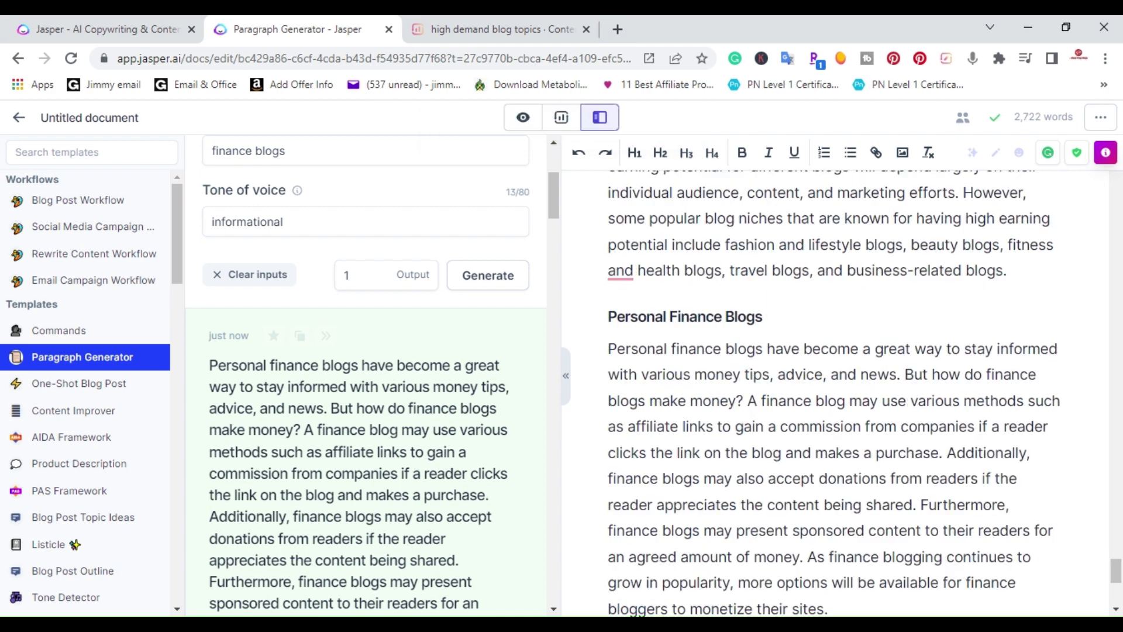
Split the "Personal Finance Blogs" text into three paragraphs, breaking before "A finance blog may use" and before "Furthermore"
scroll(835, 394, "down", 1)
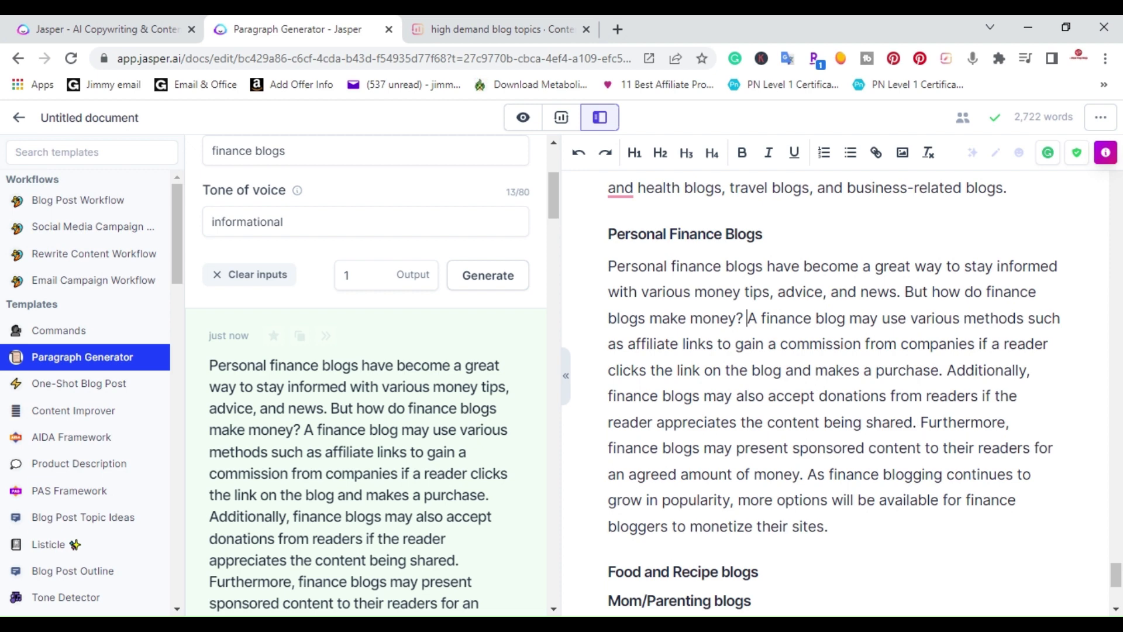
key("Return")
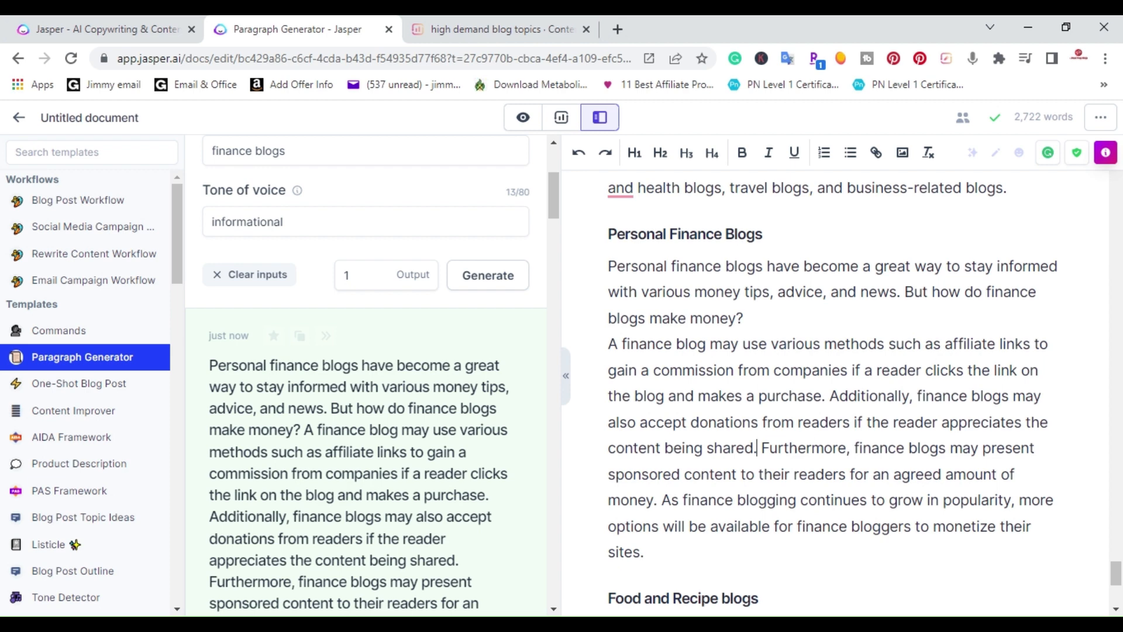
key("Return")
Add an empty line under "Food and Recipe blogs" and set the paragraph topic to "How do food and recipe blogs make money?"
scroll(860, 392, "down", 4)
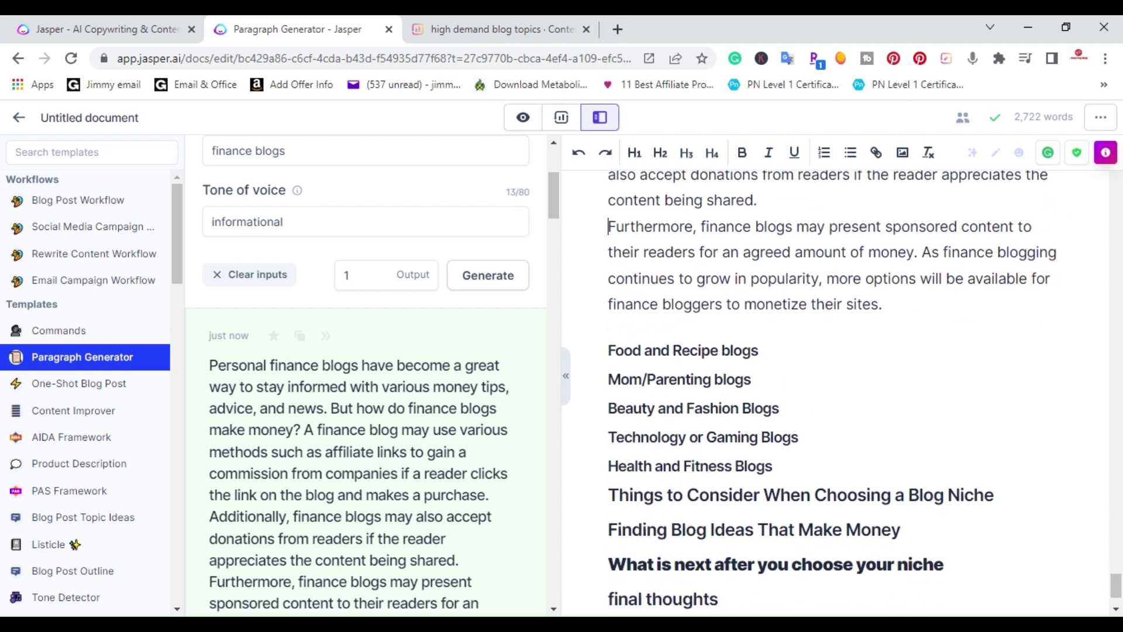
key("Return")
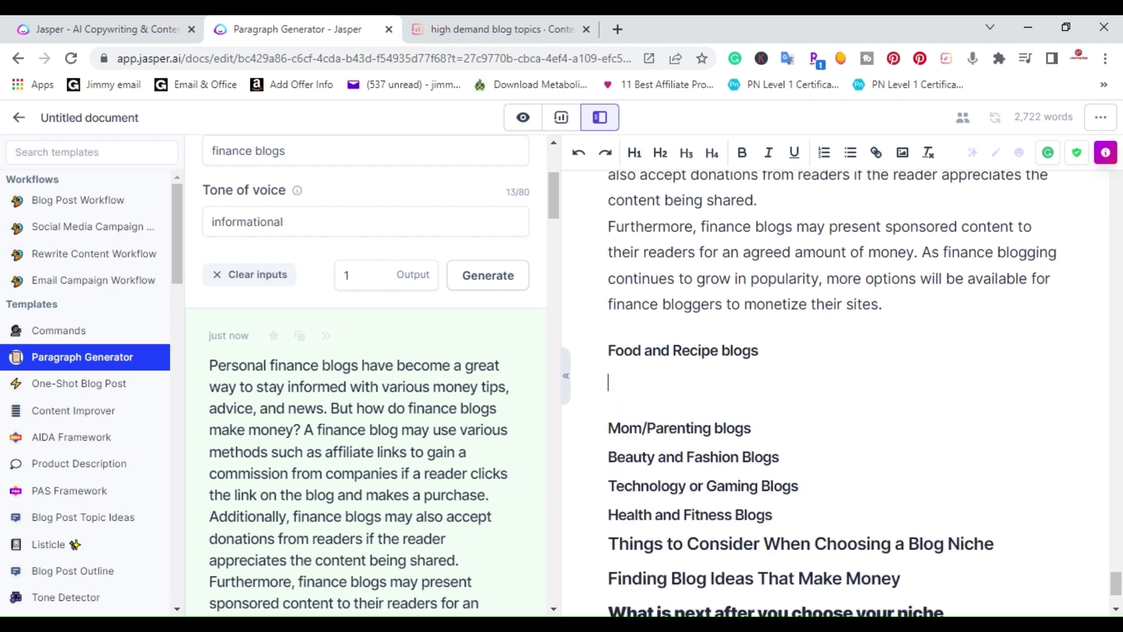
scroll(477, 413, "up", 3)
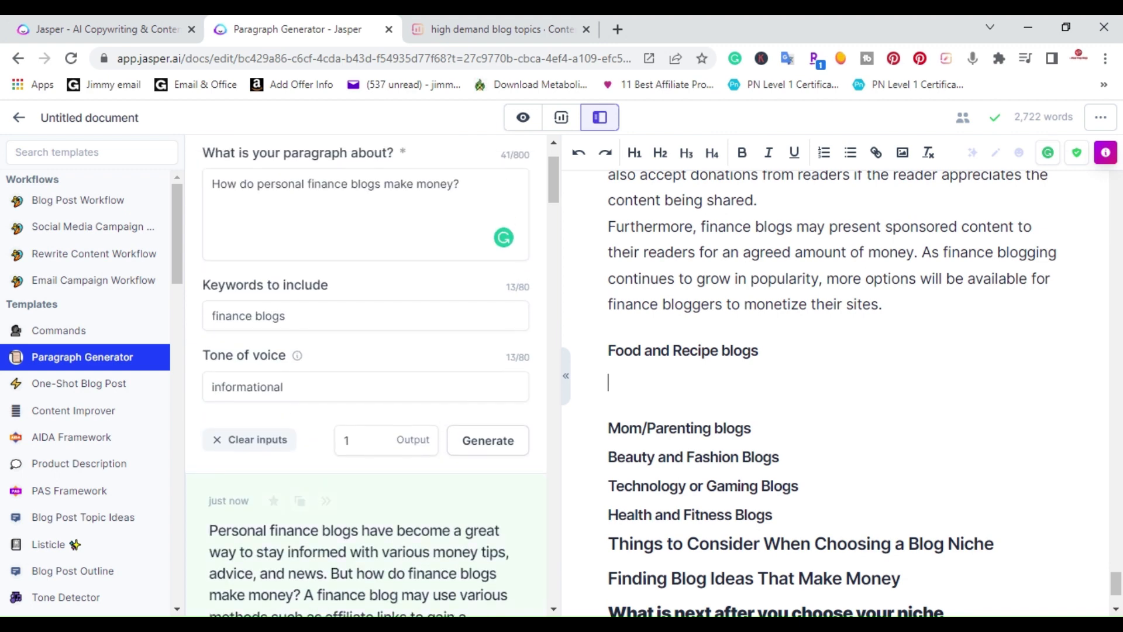
scroll(366, 374, "up", 2)
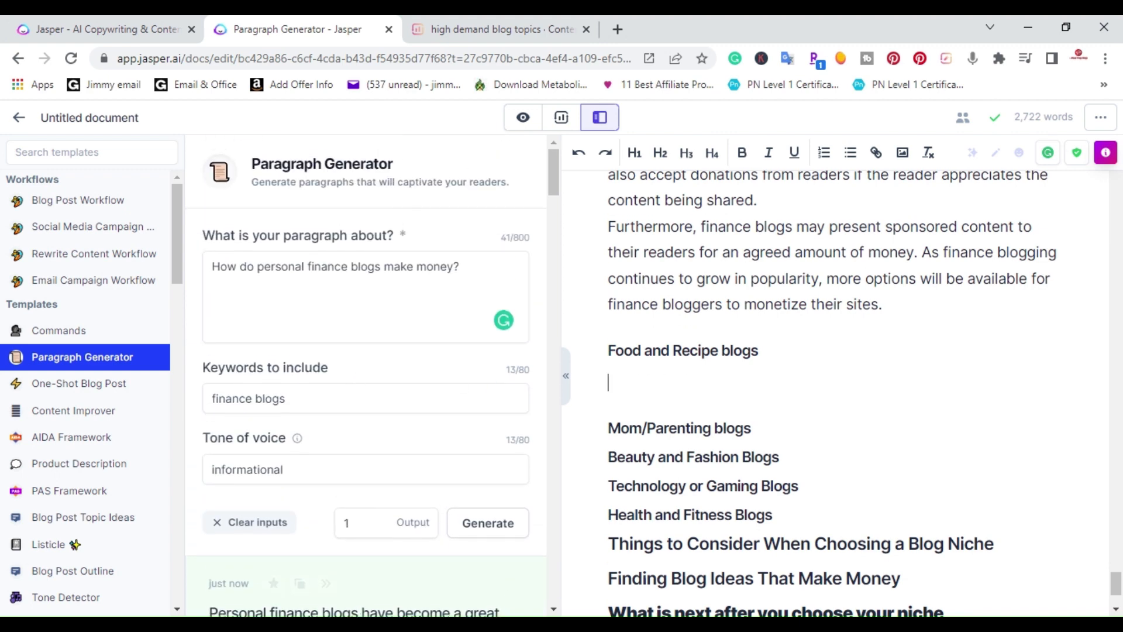
left_click(349, 266)
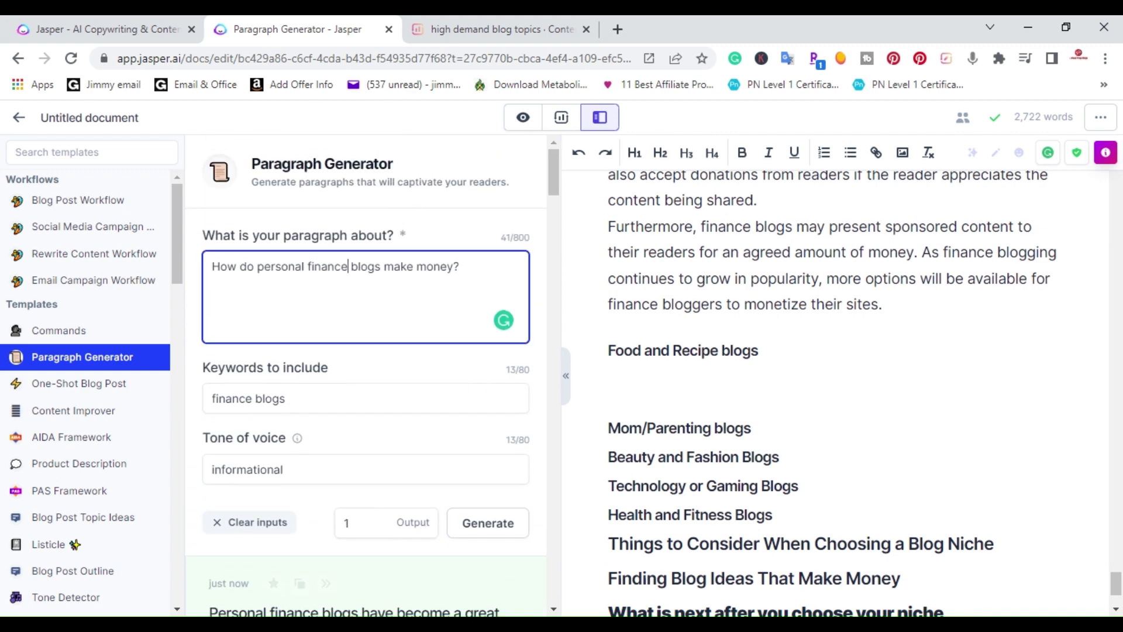
key("BackSpace")
key("BackSpace")
key("BackSpace")
key("BackSpace")
key("BackSpace")
key("BackSpace")
key("BackSpace")
key("BackSpace")
key("BackSpace")
key("BackSpace")
key("BackSpace")
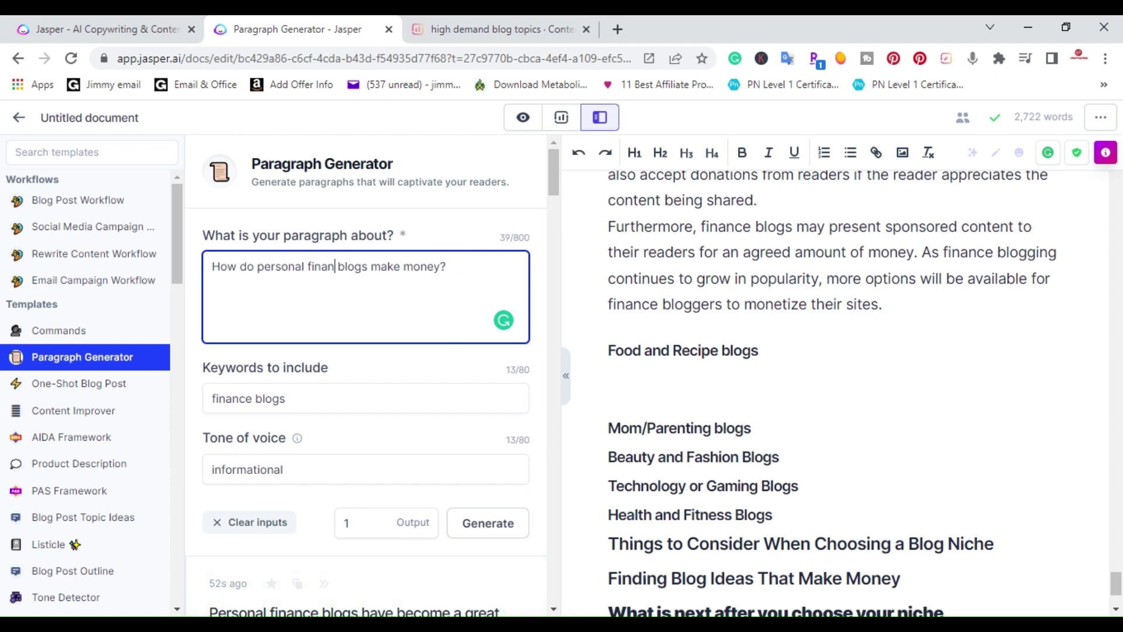
key("BackSpace")
key("BackSpace")
key("BackSpace")
key("BackSpace")
key("BackSpace")
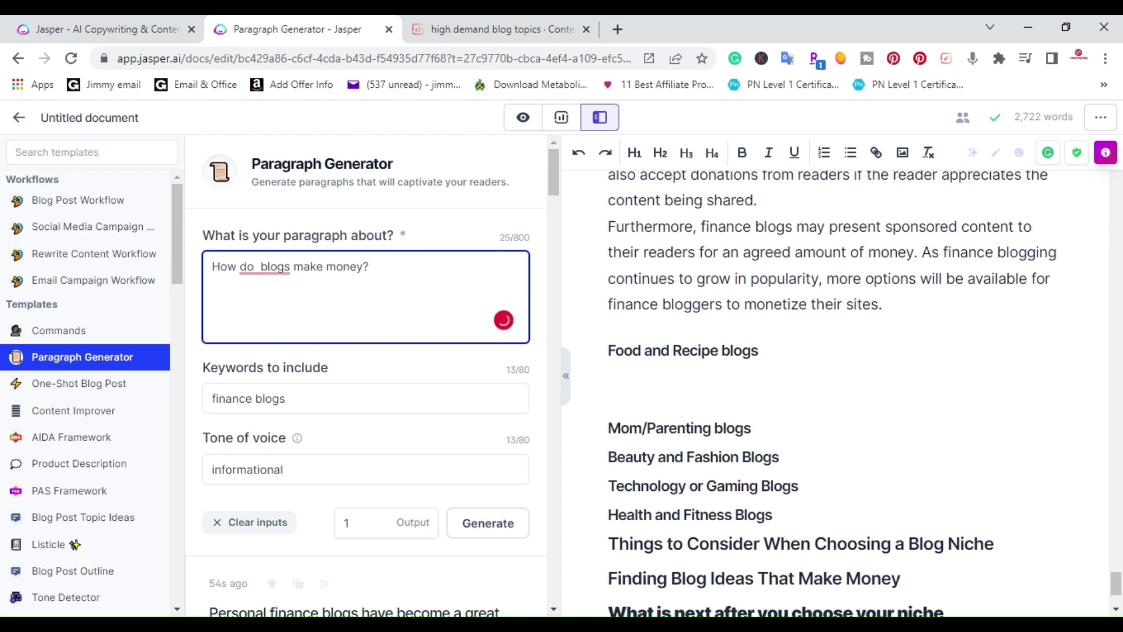
type("food ")
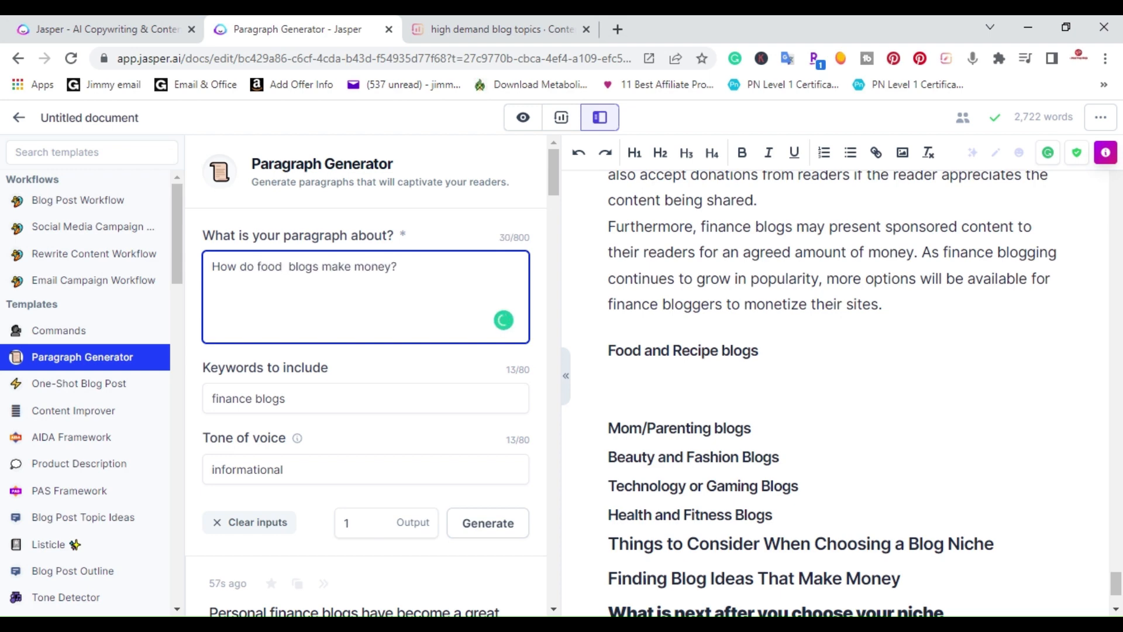
type("and re")
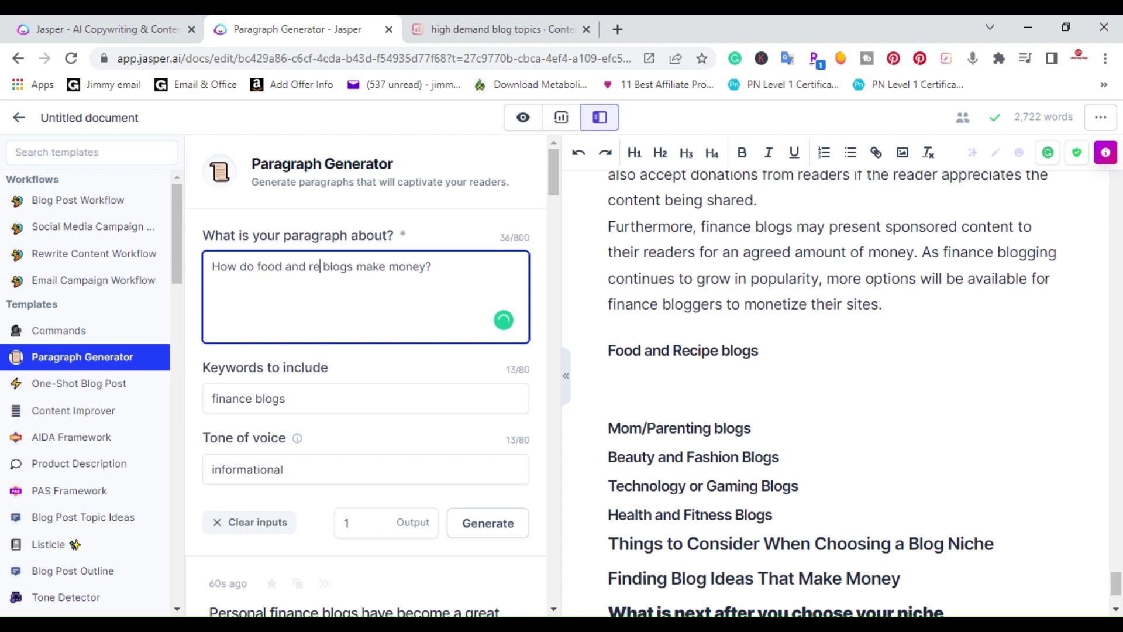
type("cipe")
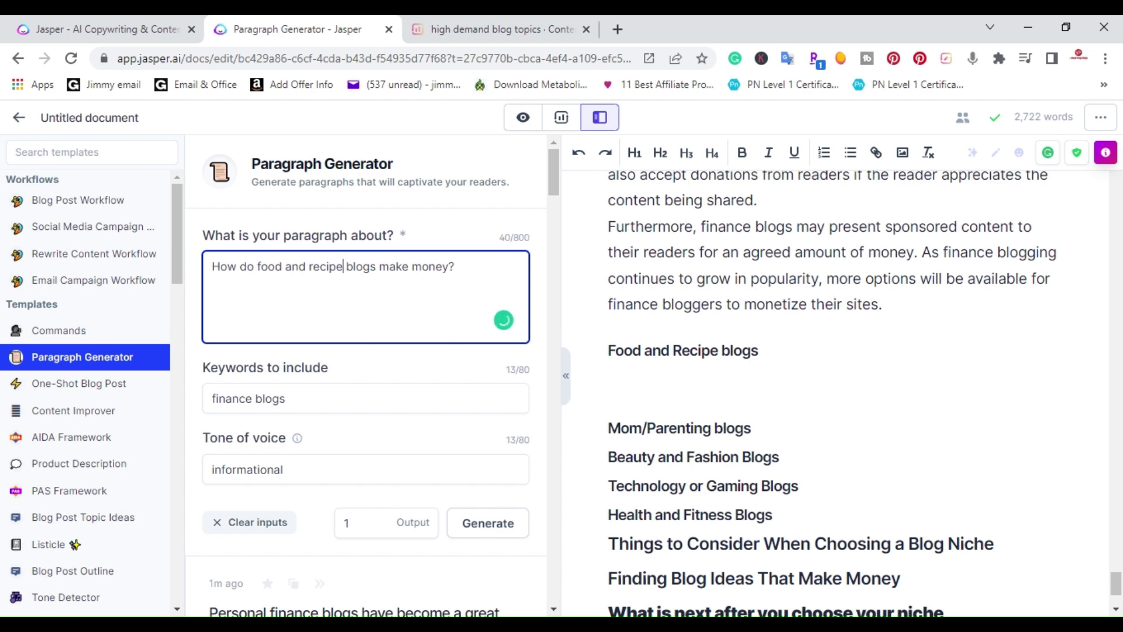
Set the keywords to include to "food and recipe blogs" and generate one paragraph
left_click_drag(250, 398, 198, 384)
type("food and ")
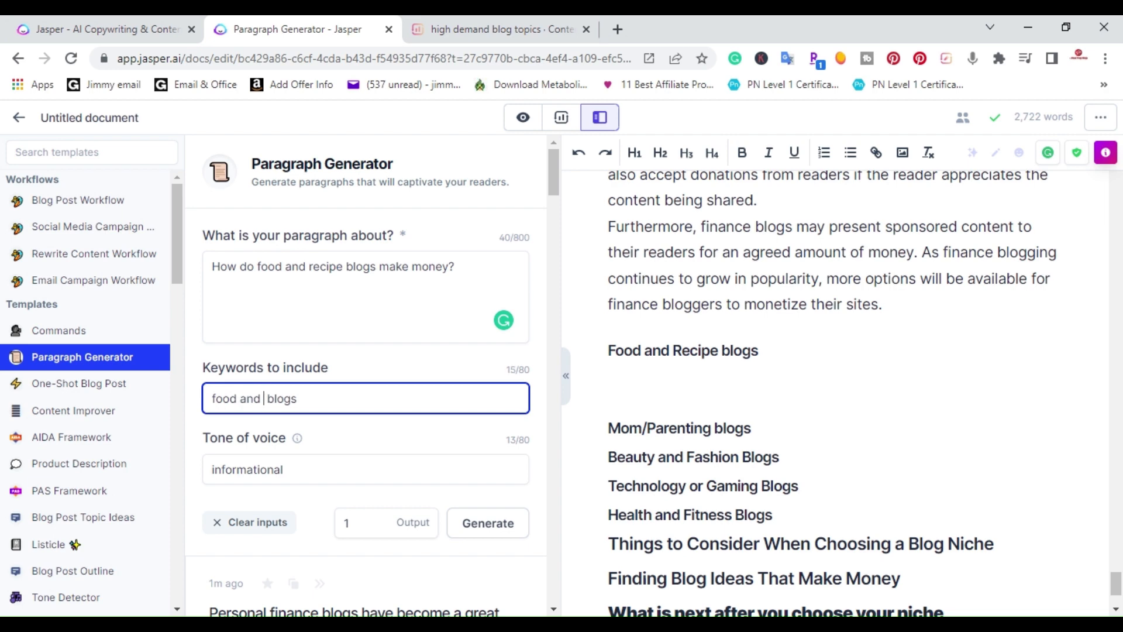
type("recipe")
left_click(486, 529)
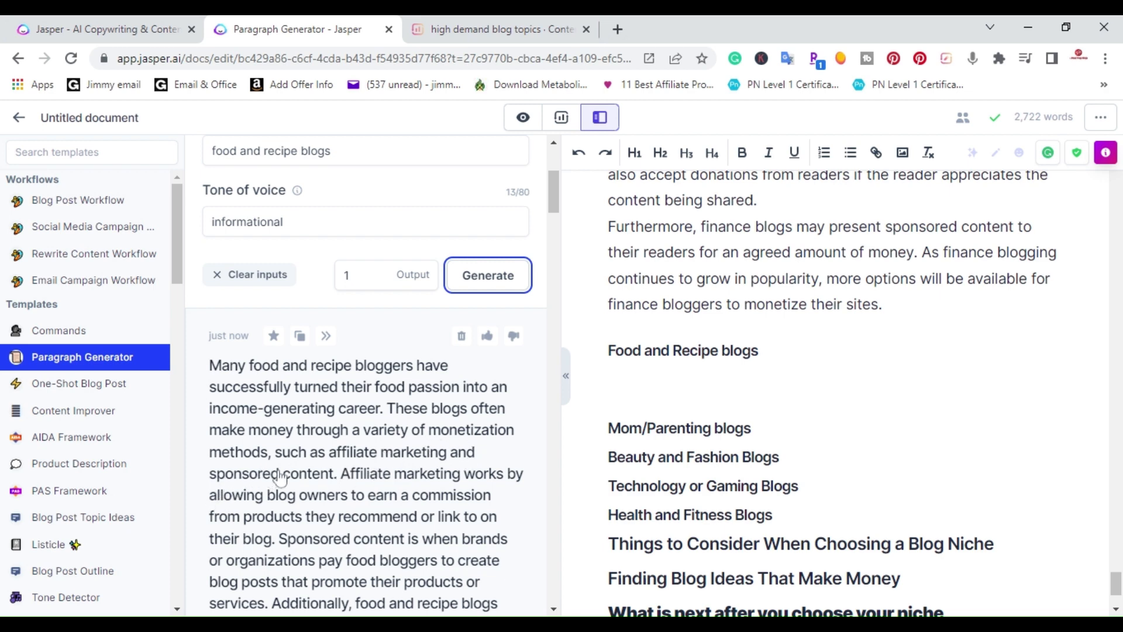
Copy the generated food and recipe paragraph into the document under the "Food and Recipe blogs" heading
scroll(327, 493, "down", 1)
scroll(339, 484, "up", 3)
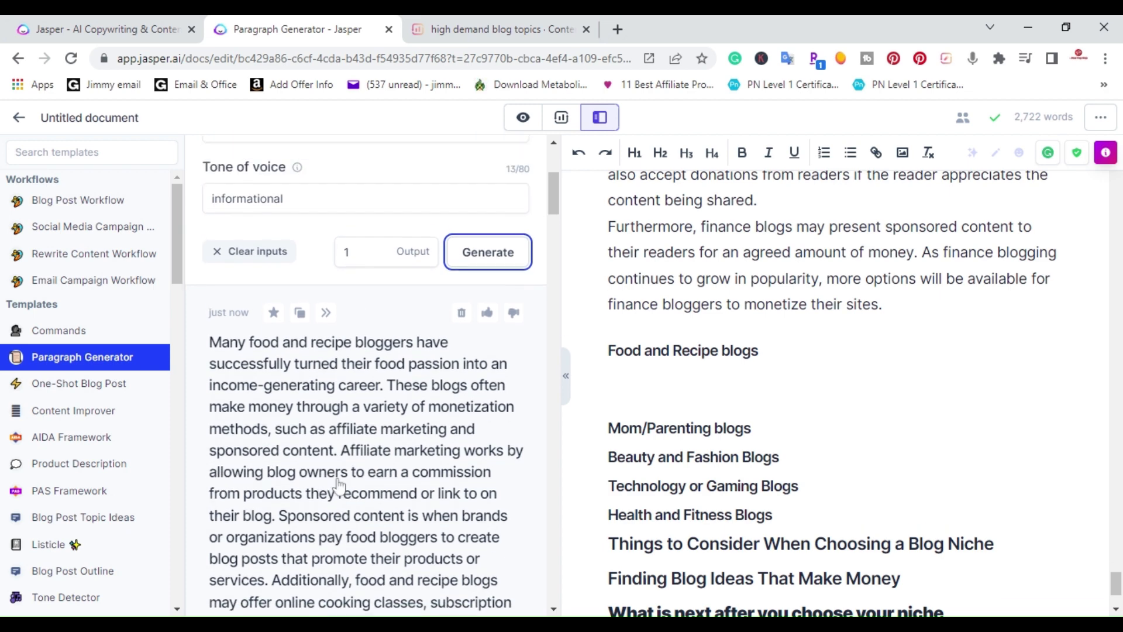
left_click(300, 419)
scroll(299, 425, "down", 3)
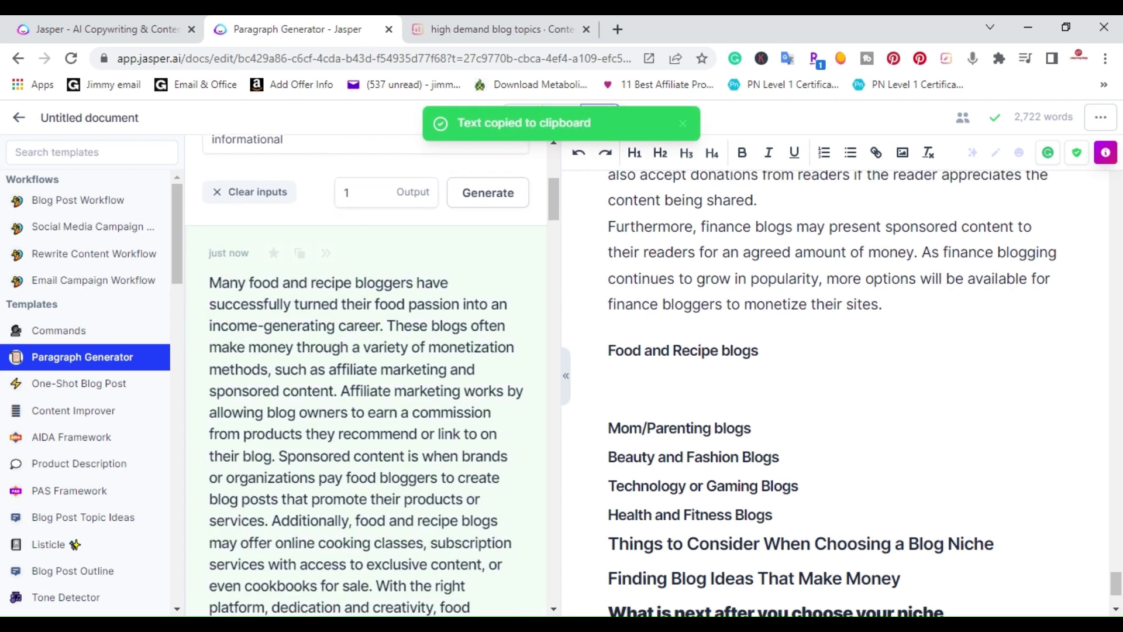
key("ctrl+v")
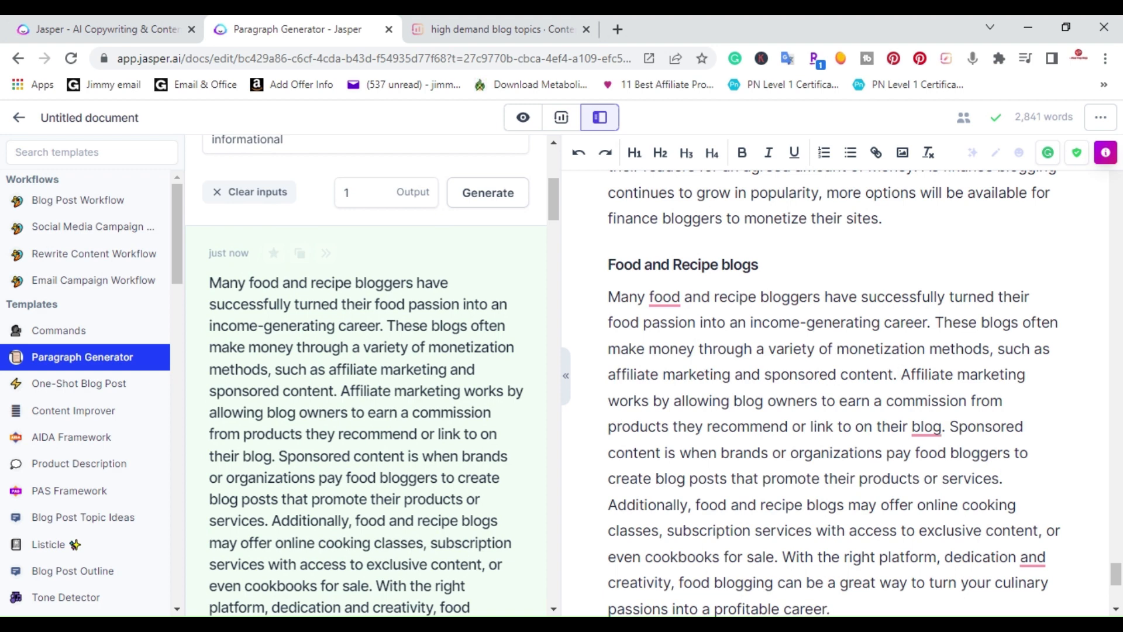
Dismiss the Grammarly suggestion on "food" and split the section into three paragraphs, breaking before "Affiliate marketing works" and before "Additionally"
mouse_move(664, 298)
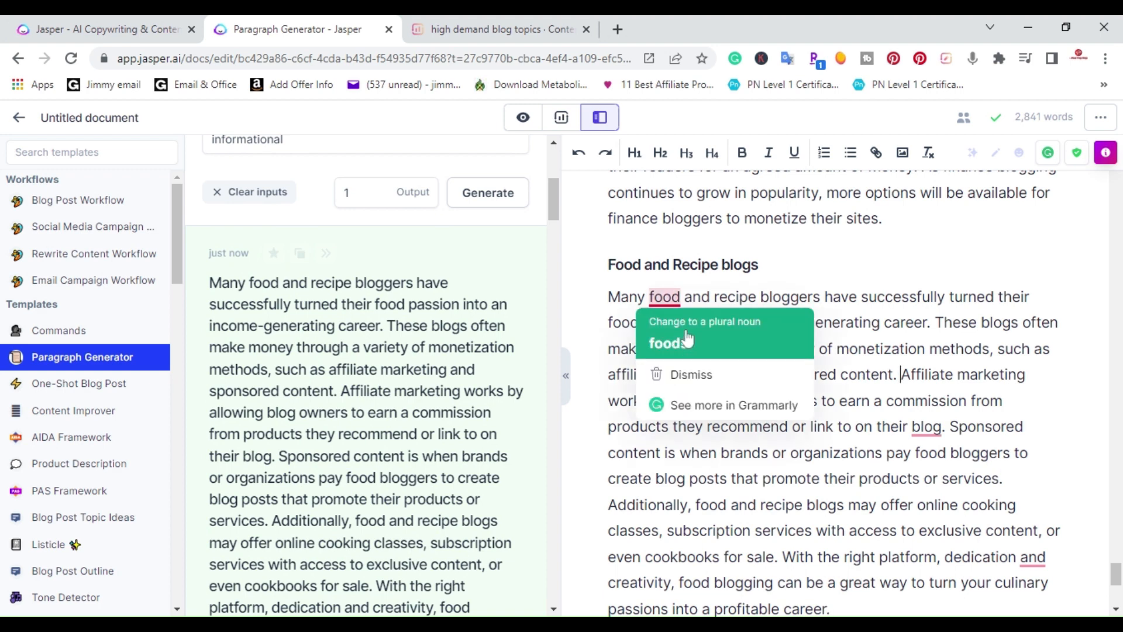
left_click(690, 374)
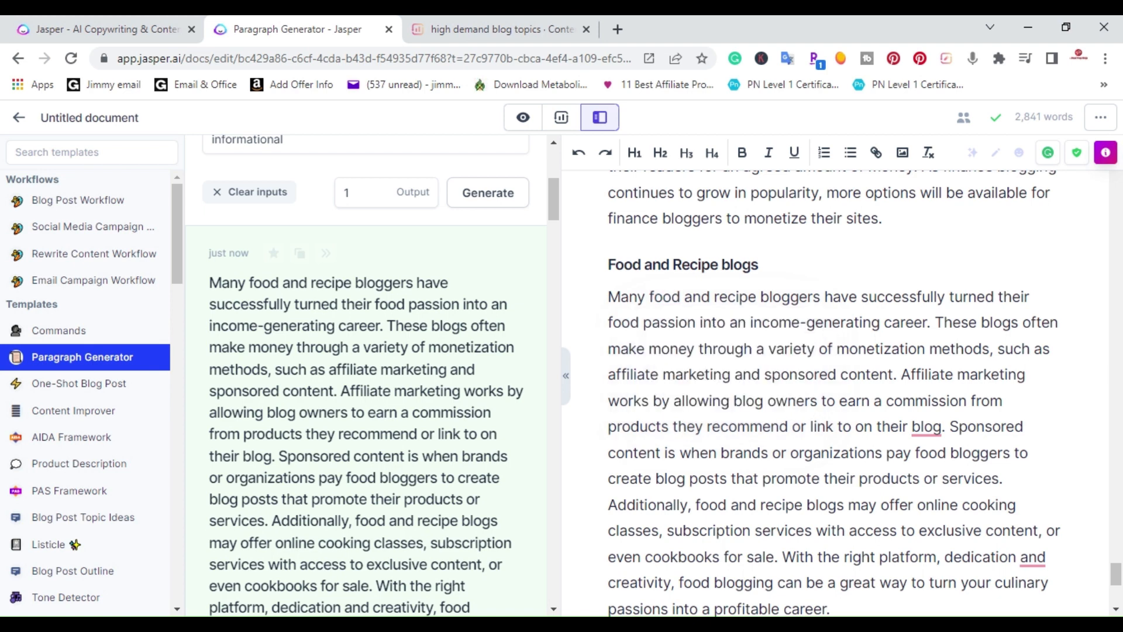
key("Return")
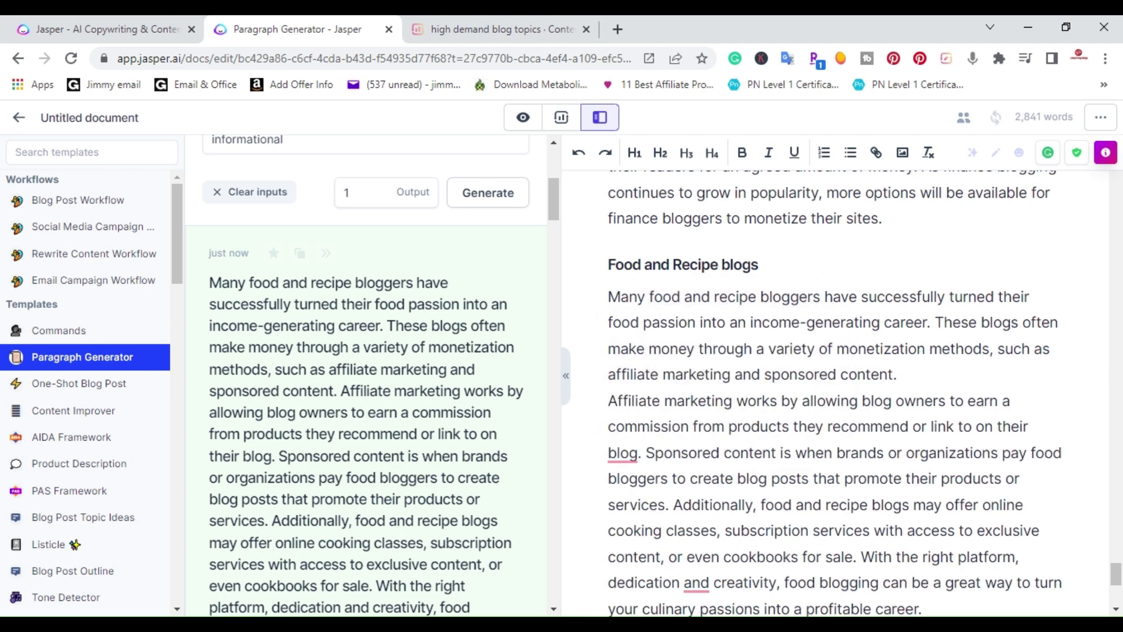
left_click(674, 505)
key("Return")
scroll(836, 392, "down", 4)
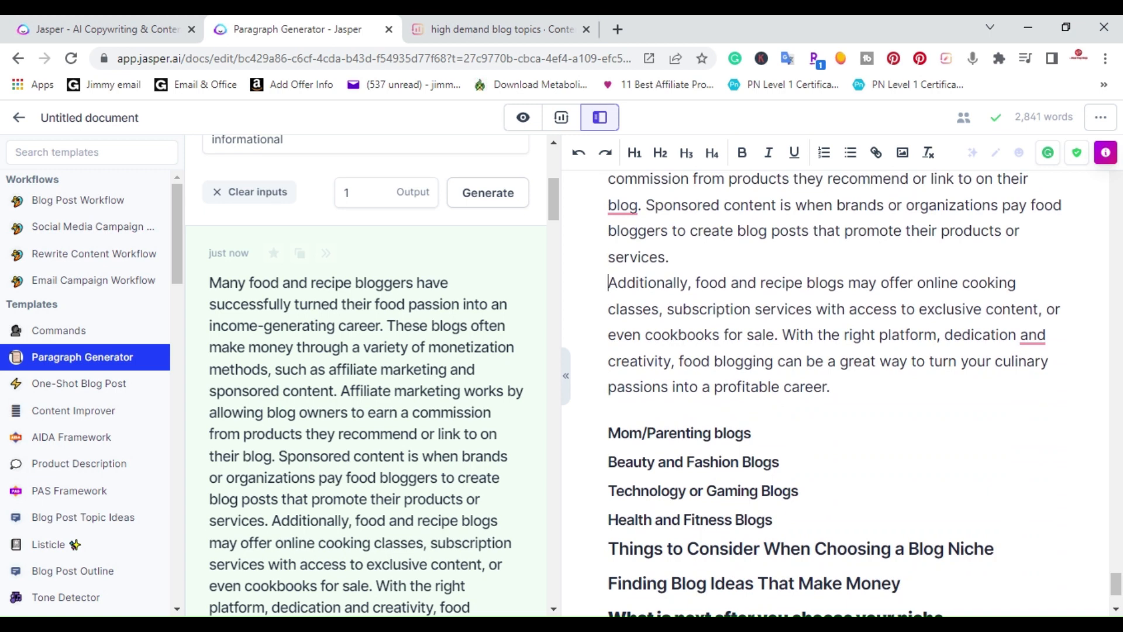
Review the beauty and fashion and the technology or gaming sections, and check the document's word count
scroll(375, 375, "up", 4)
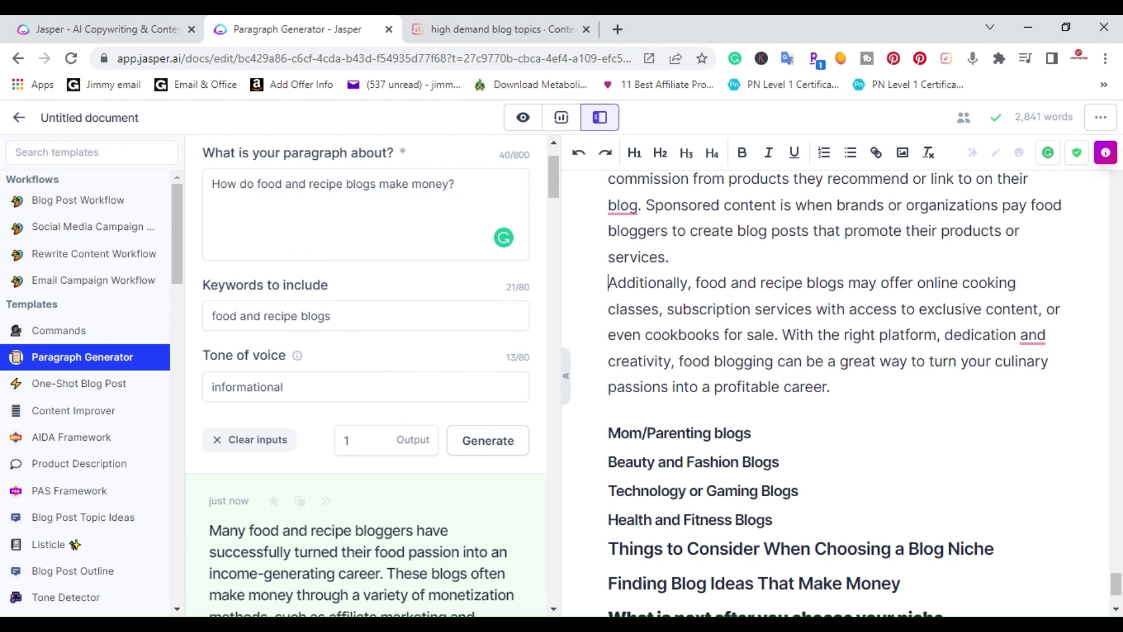
scroll(837, 392, "down", 1)
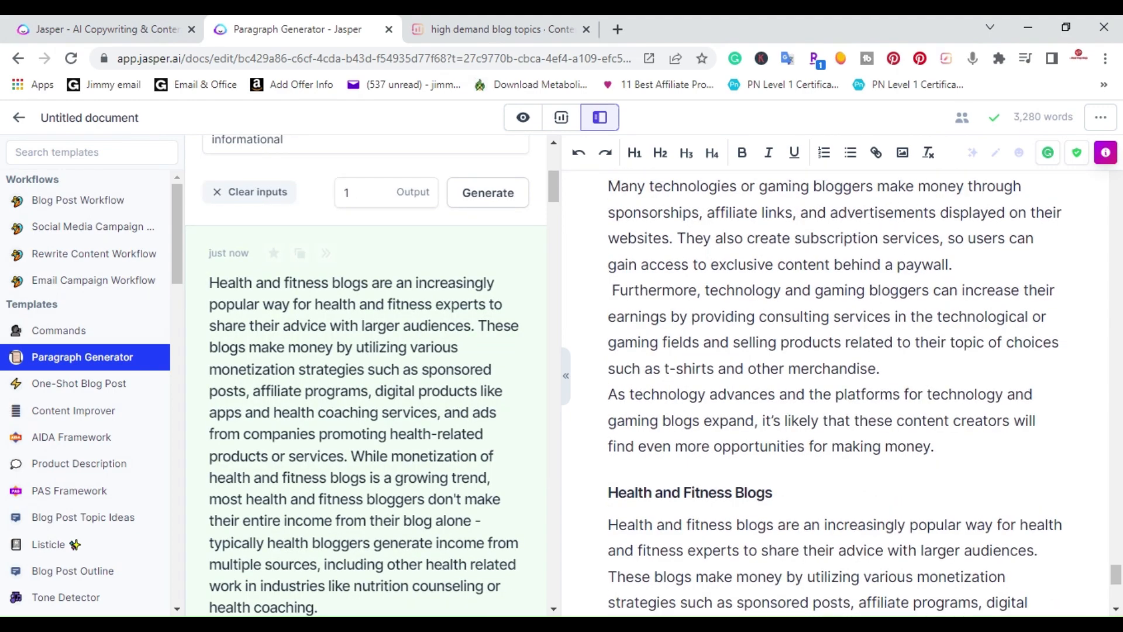
scroll(836, 392, "up", 7)
scroll(836, 392, "down", 2)
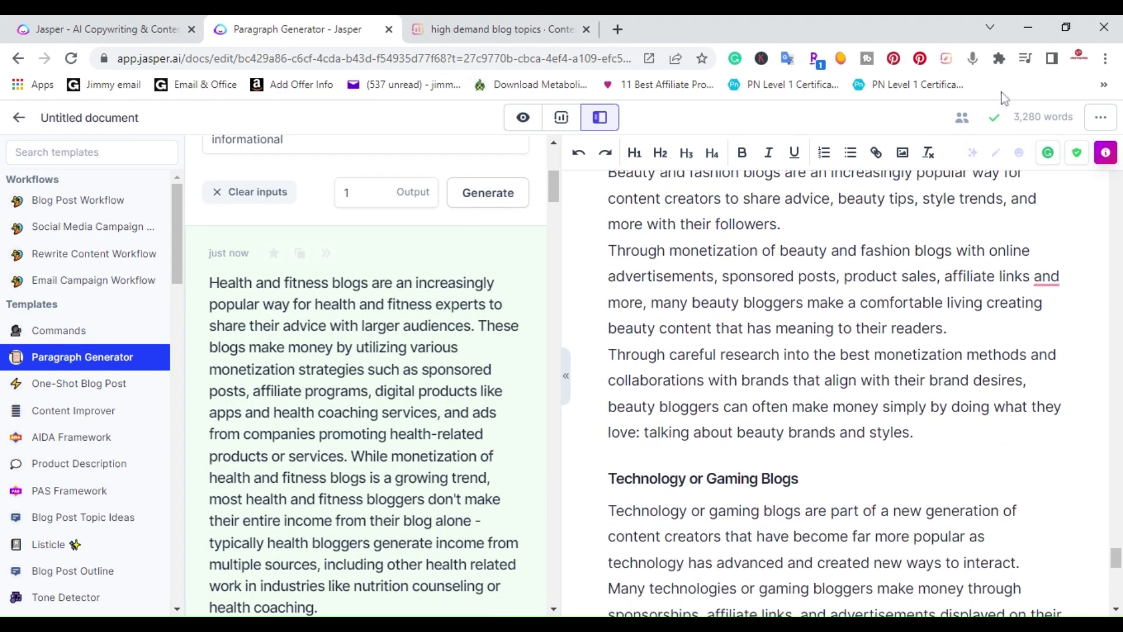
mouse_move(1042, 117)
Switch the document to focus mode and compose three rounds of medium-length text under "Things to Consider When Choosing a Blog Niche"
left_click(523, 117)
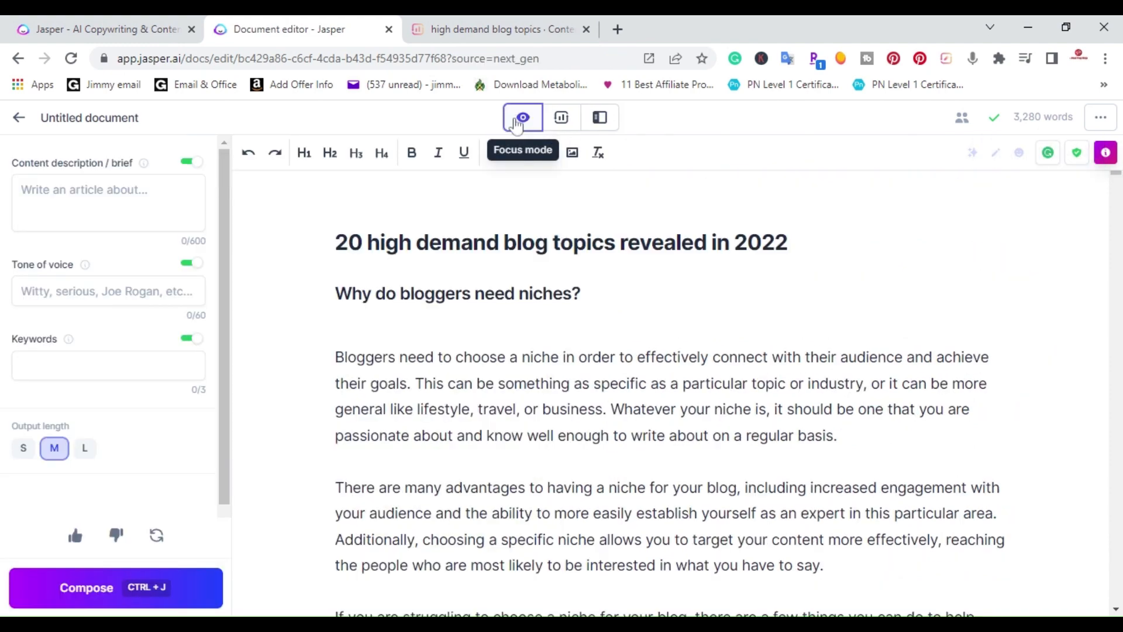
scroll(671, 409, "down", 4)
scroll(671, 409, "down", 7)
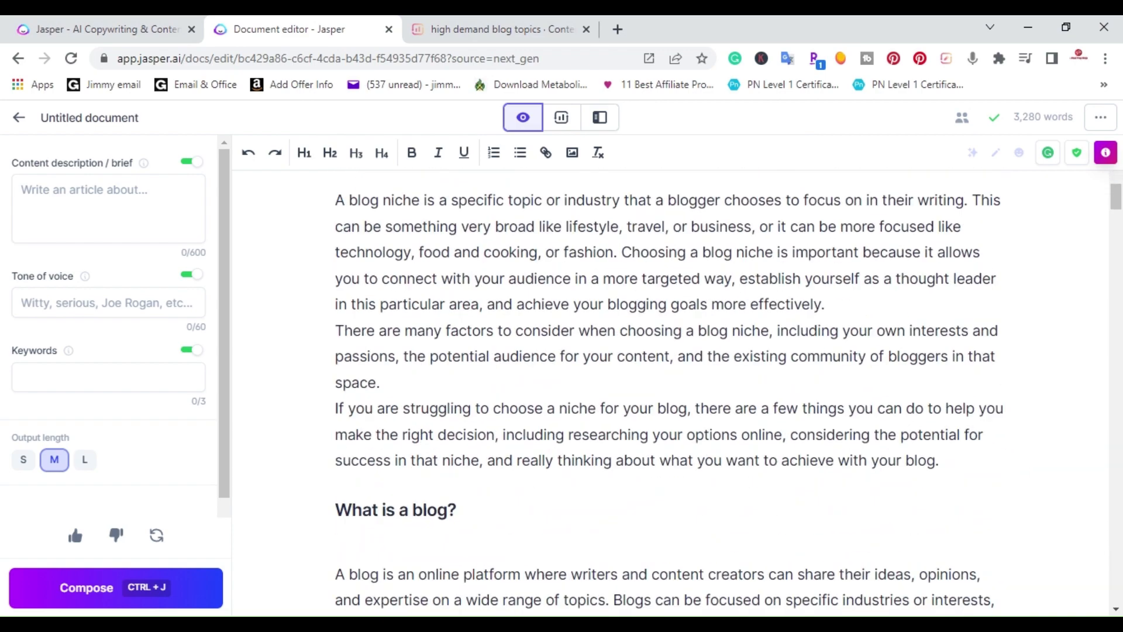
left_click_drag(1116, 202, 1112, 597)
scroll(669, 393, "down", 2)
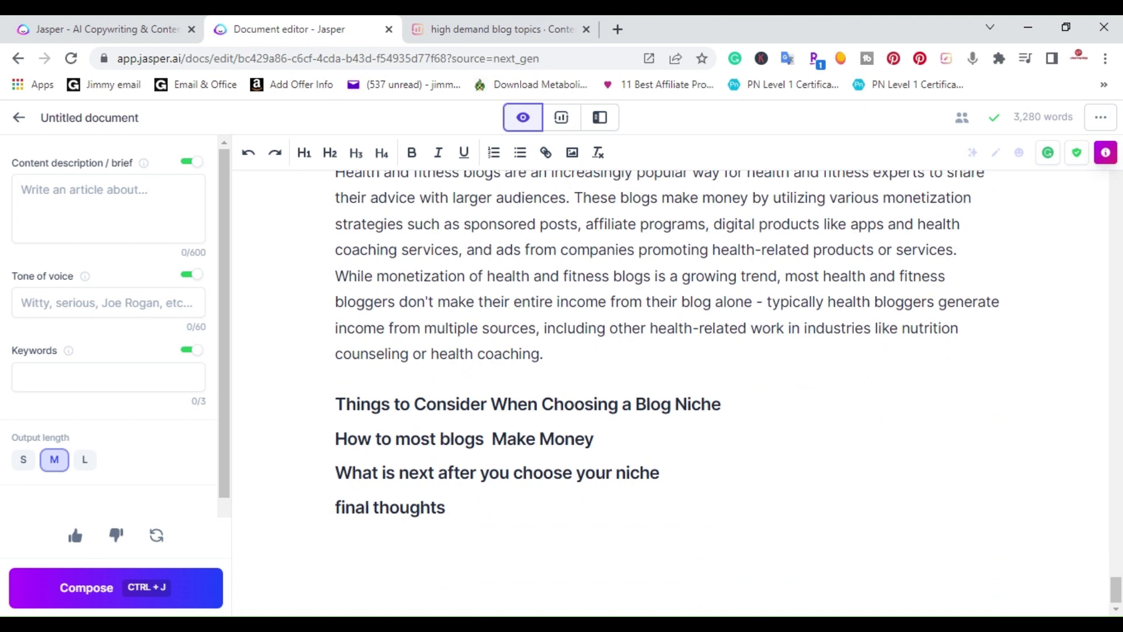
left_click(723, 404)
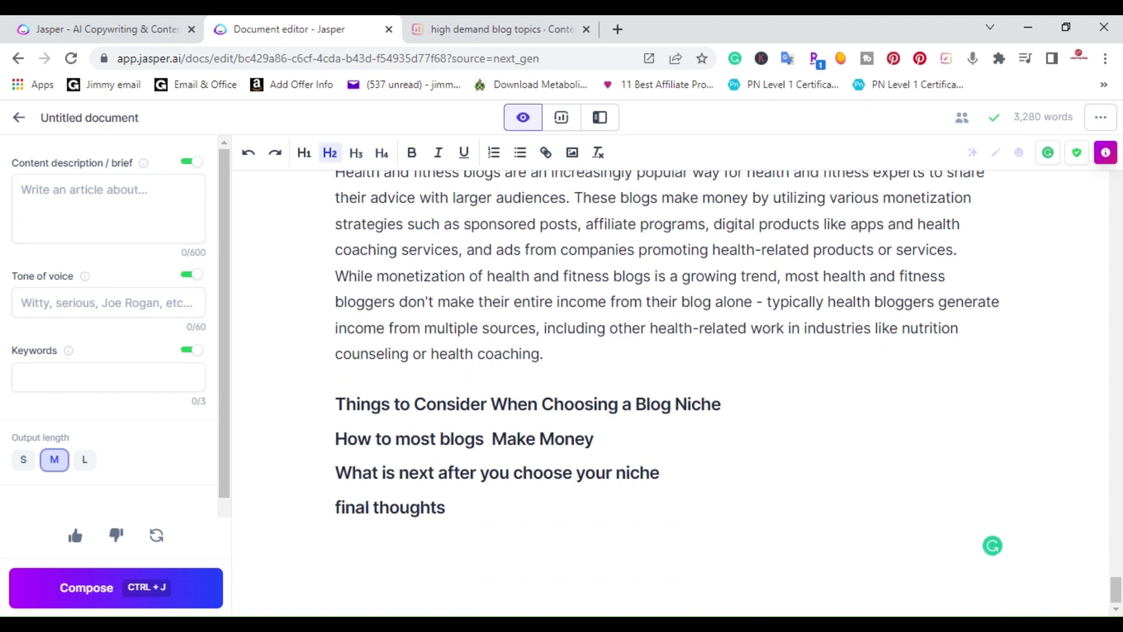
key("Return")
left_click(120, 585)
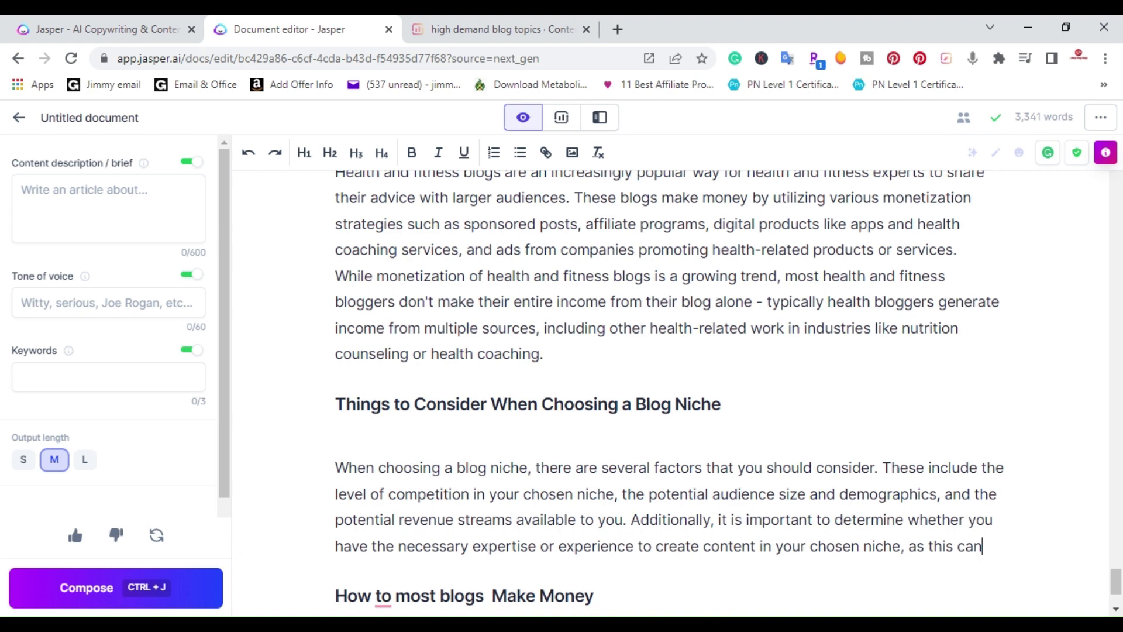
scroll(728, 394, "down", 2)
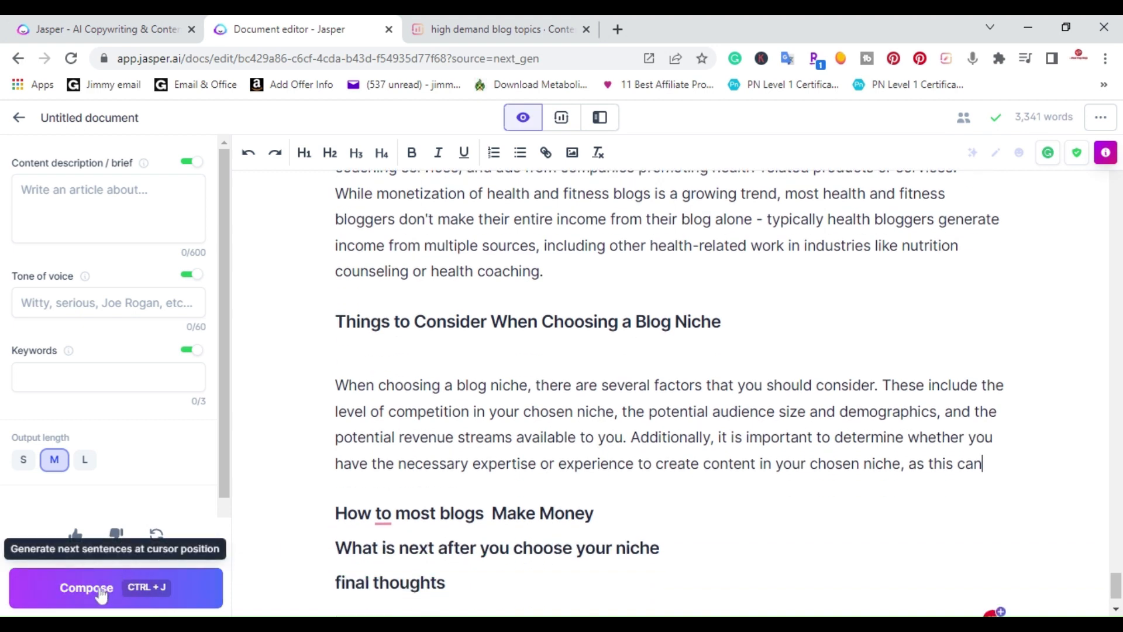
left_click(100, 592)
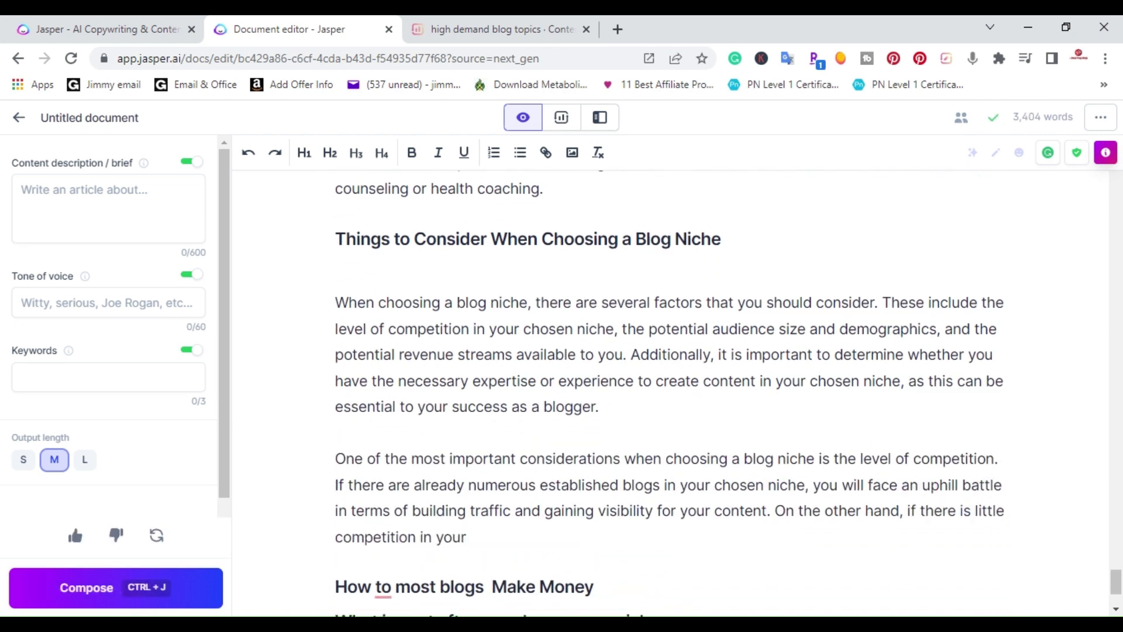
left_click(102, 579)
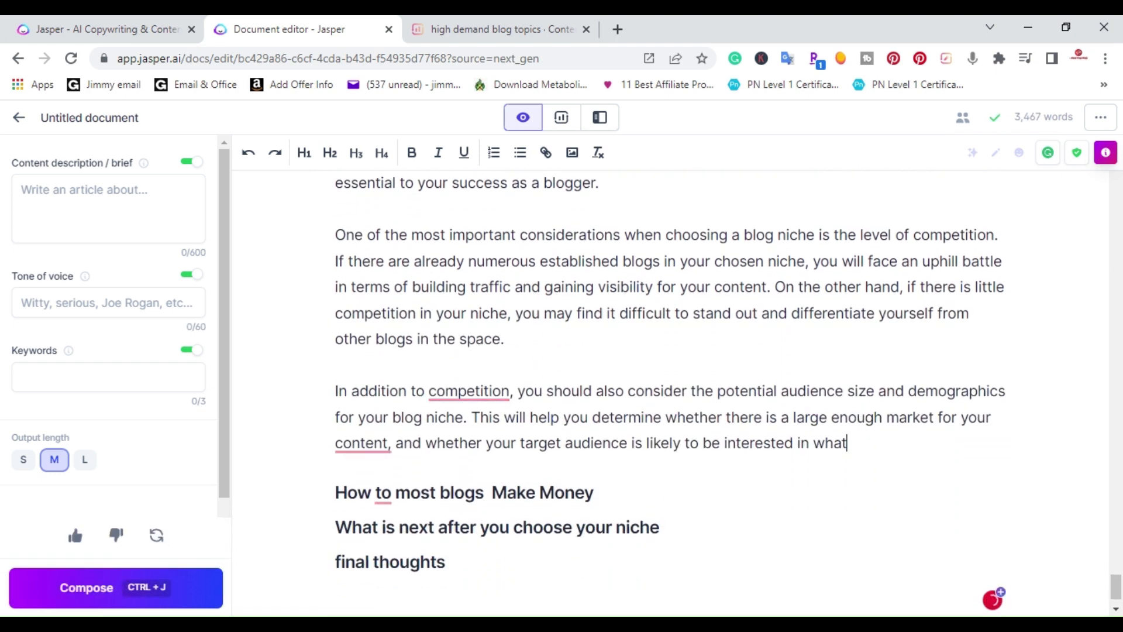
Delete the incomplete paragraph starting "In addition to competition" and the empty line it leaves above the next heading
left_click_drag(848, 442, 296, 401)
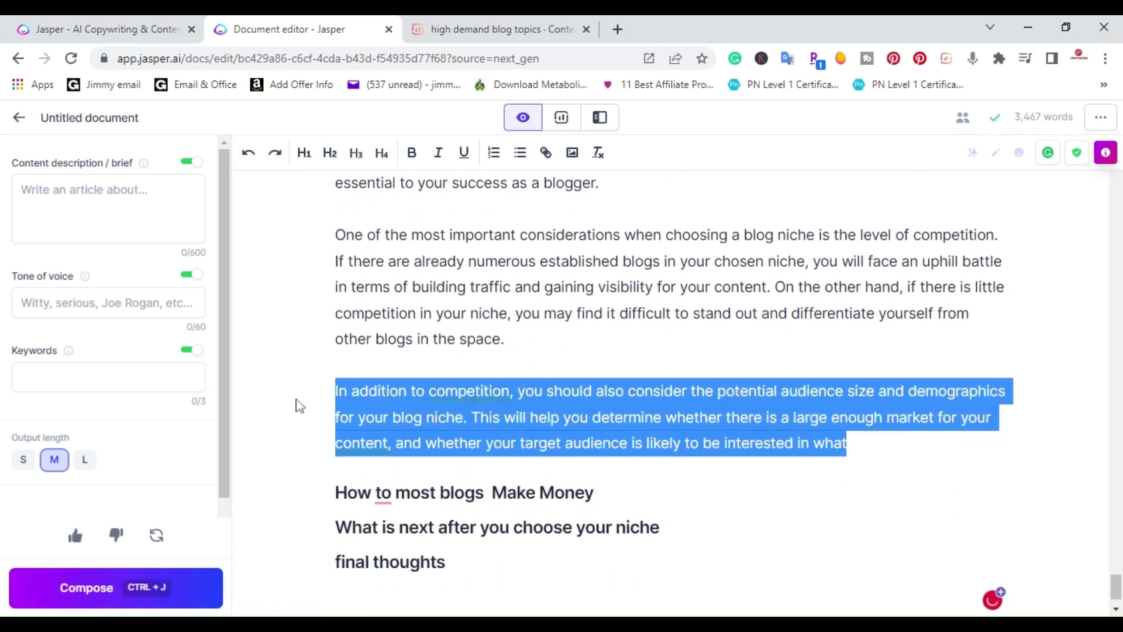
key("BackSpace")
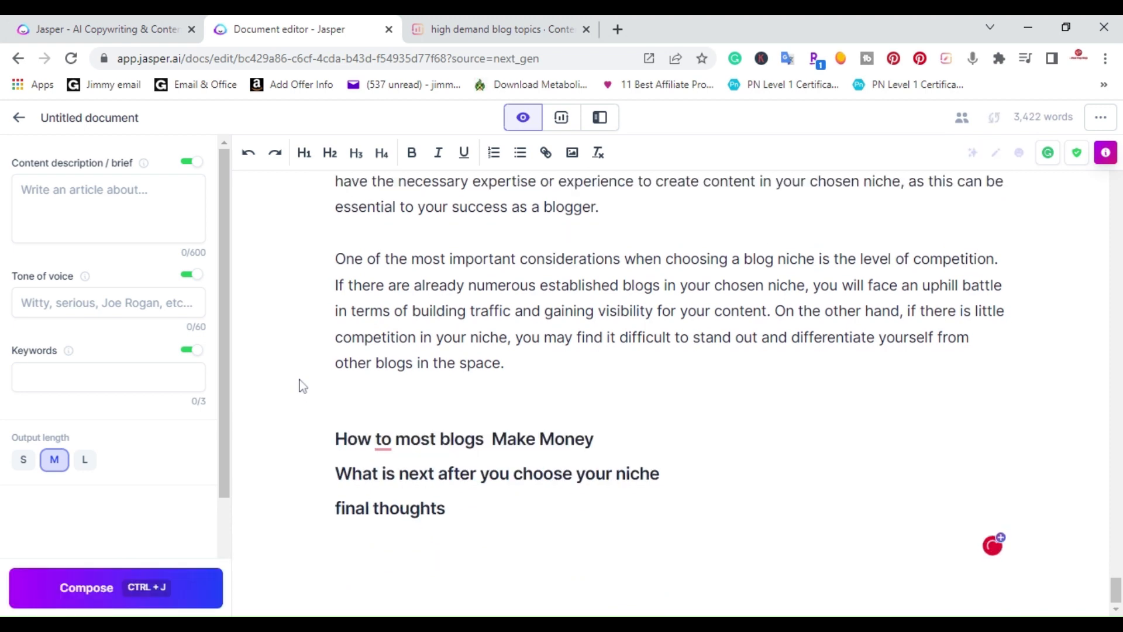
left_click(336, 439)
key("BackSpace")
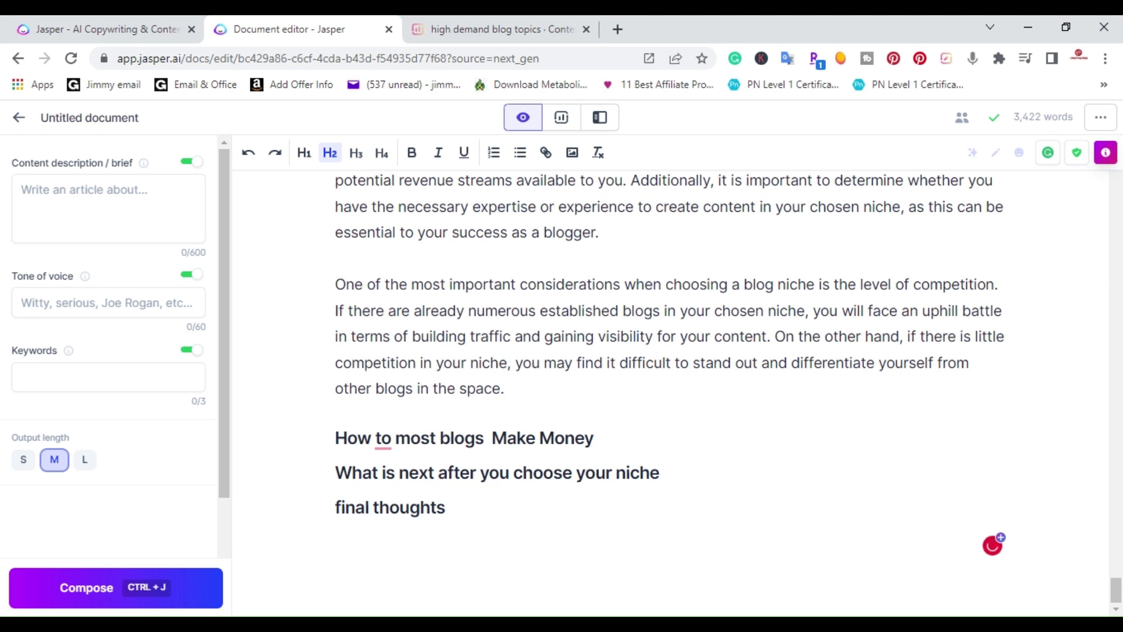
Correct the heading "How to most blogs Make Money" to "How most blogs Make Money" and add an empty line beneath it
mouse_move(383, 445)
left_click(392, 488)
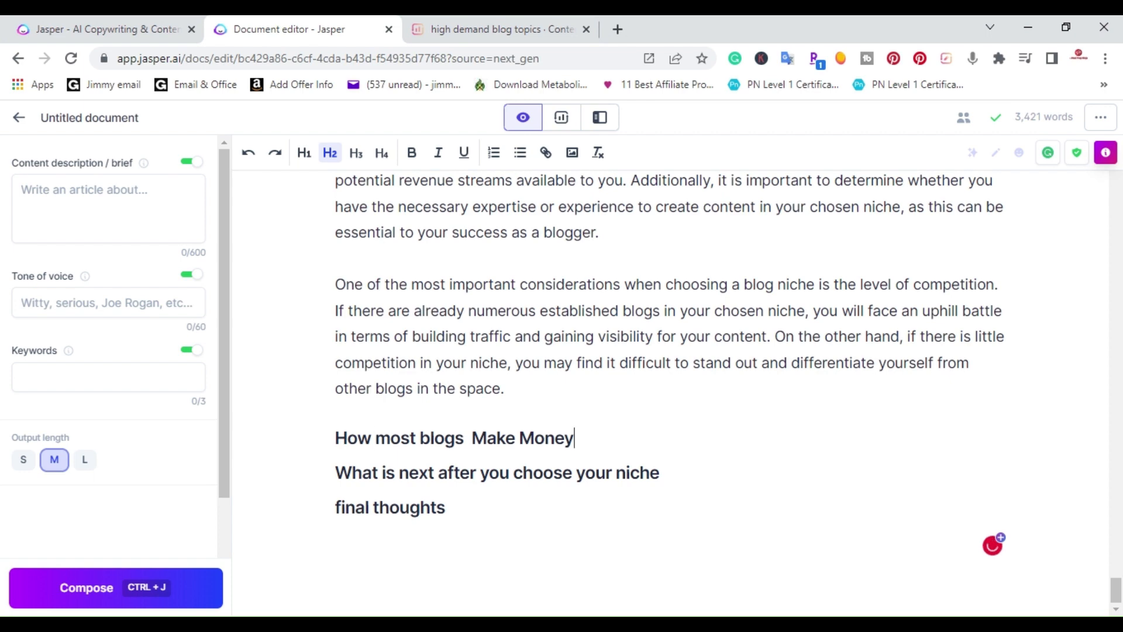
key("Return")
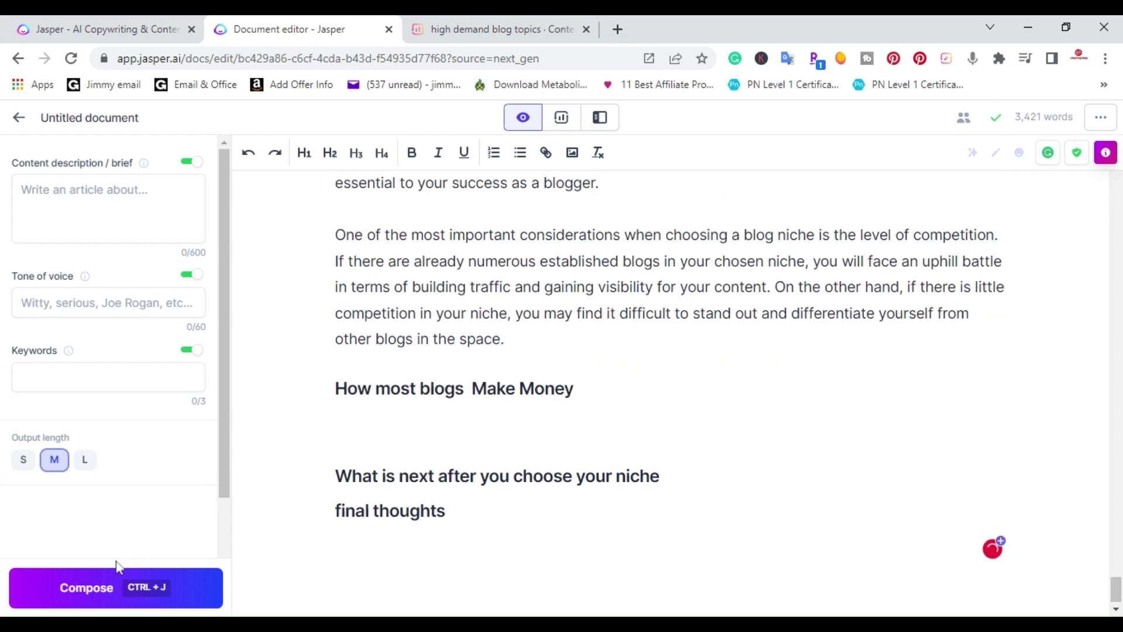
Compose two rounds of medium-length text under the heading "How most blogs Make Money"
left_click(94, 589)
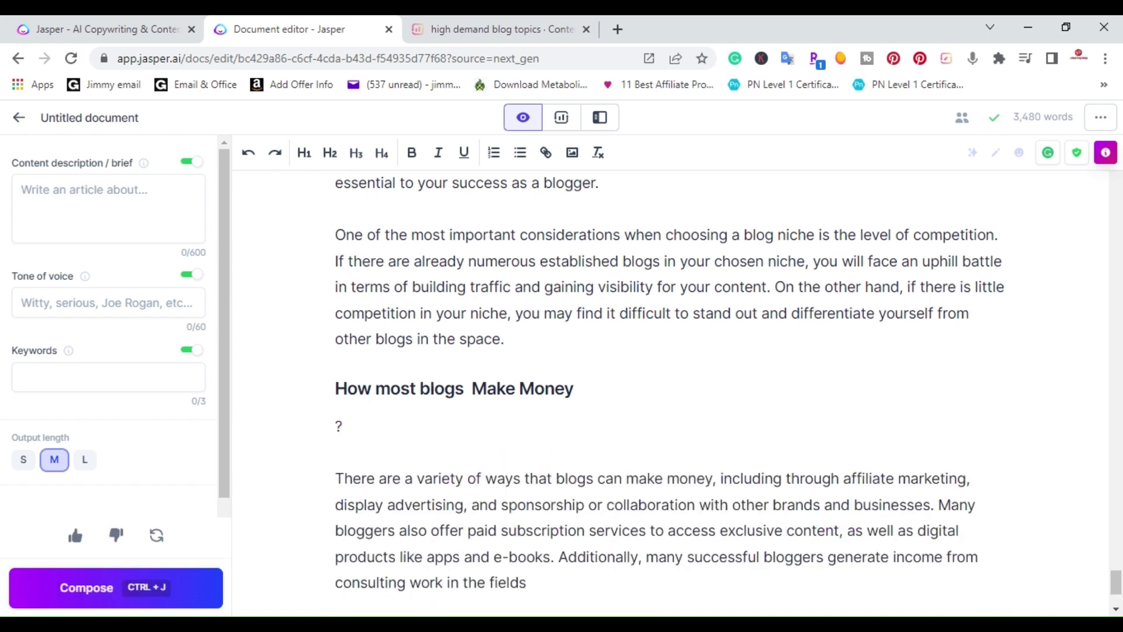
scroll(670, 391, "down", 1)
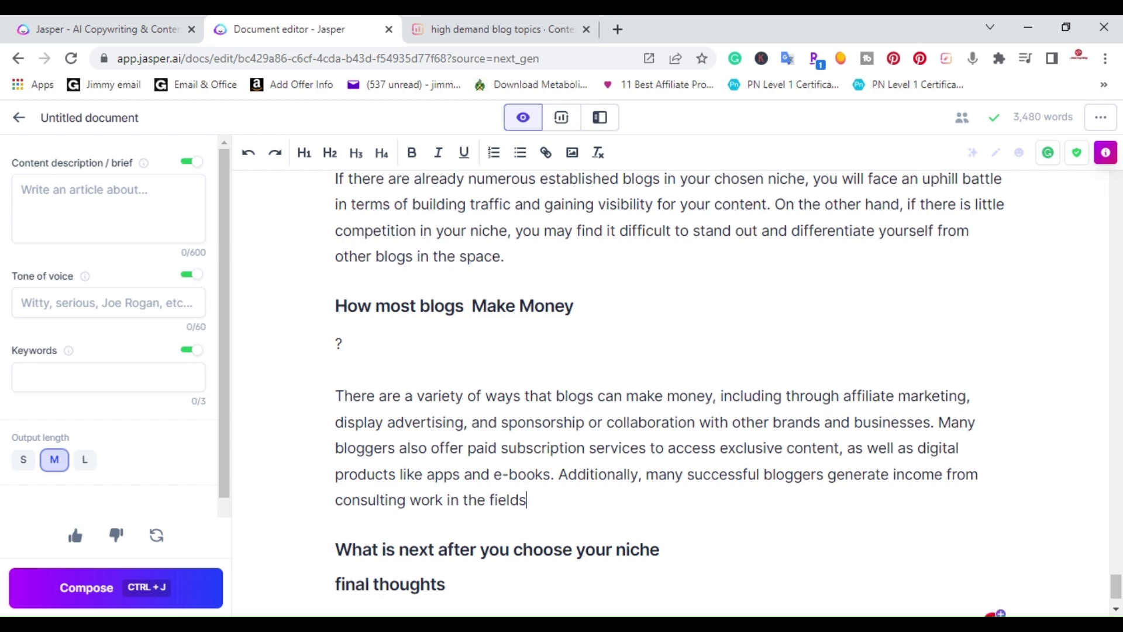
left_click(97, 583)
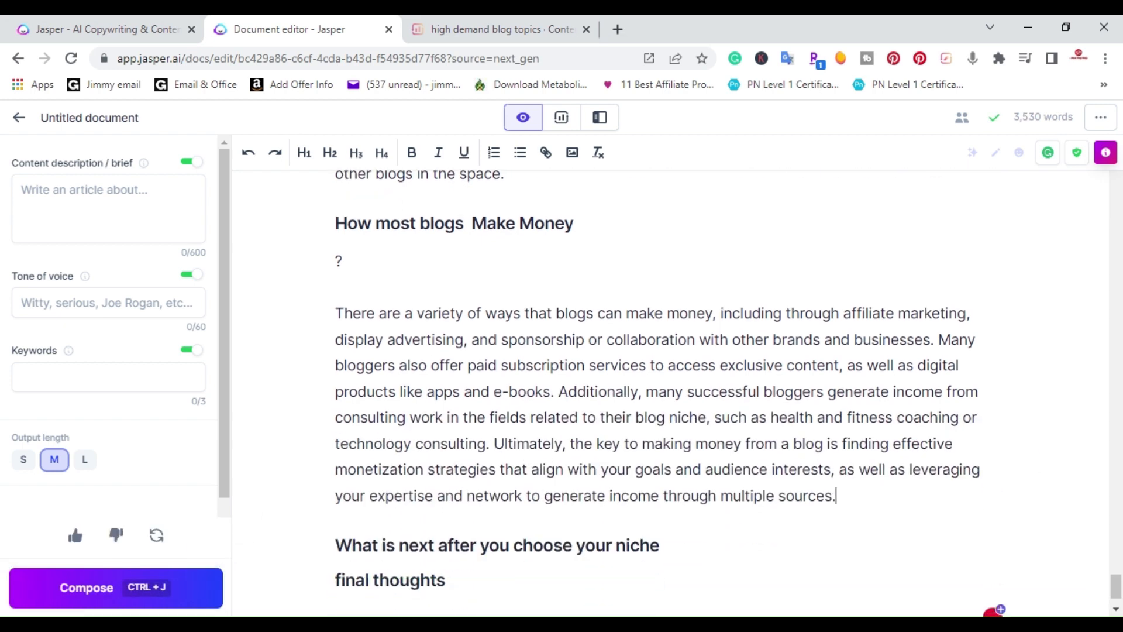
Add an empty line beneath "What is next after you choose your niche" and compose medium-length text there
scroll(670, 393, "down", 1)
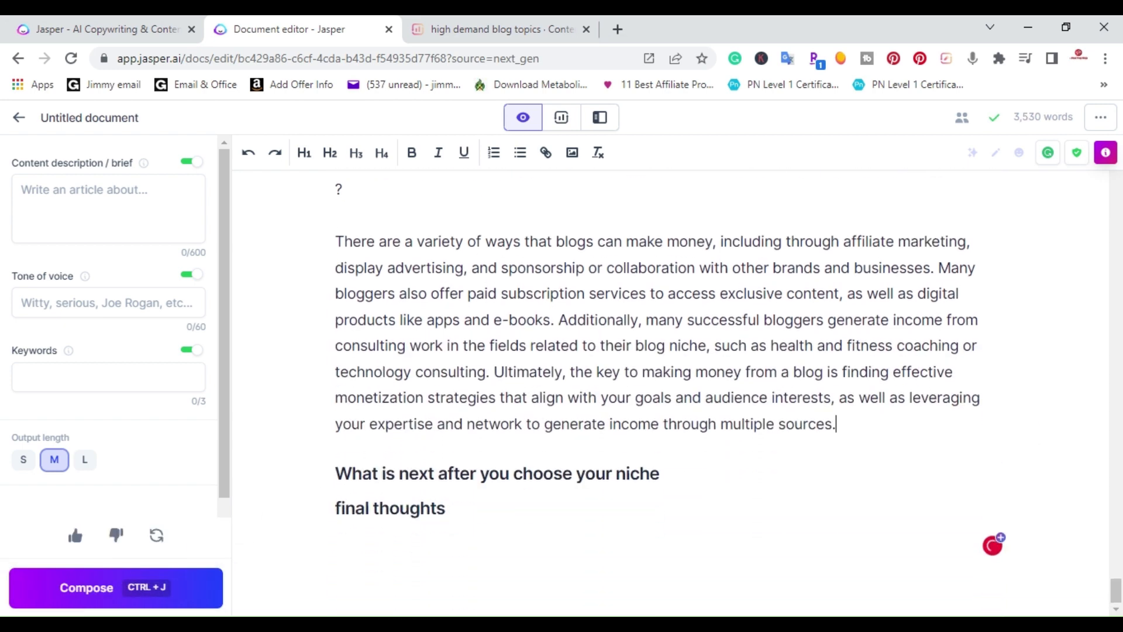
left_click(661, 473)
key("Return")
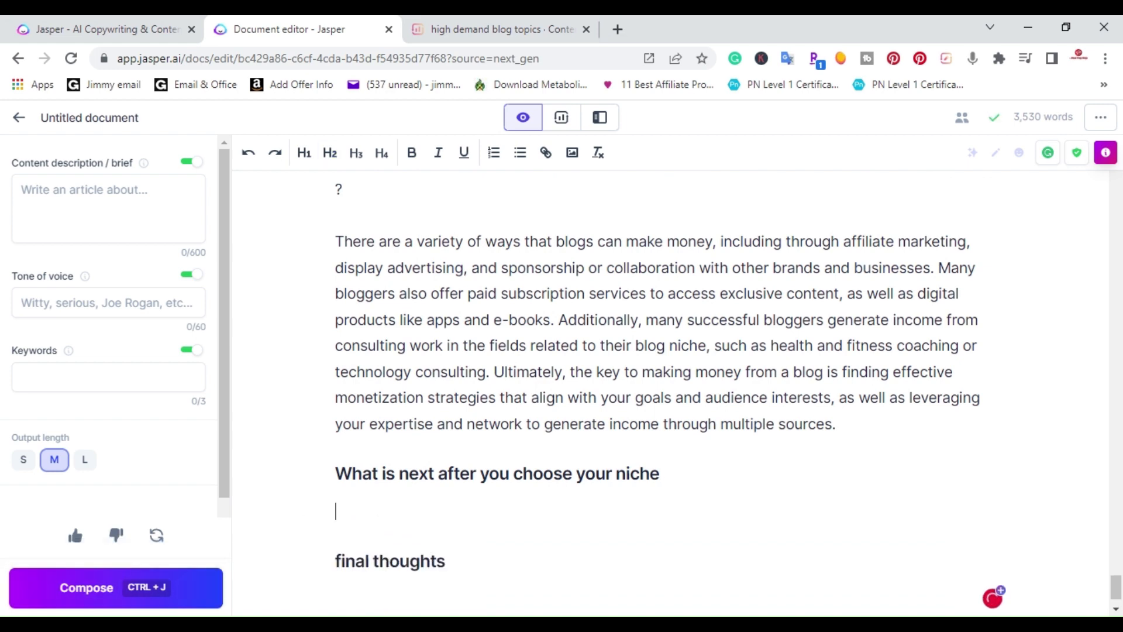
left_click(72, 592)
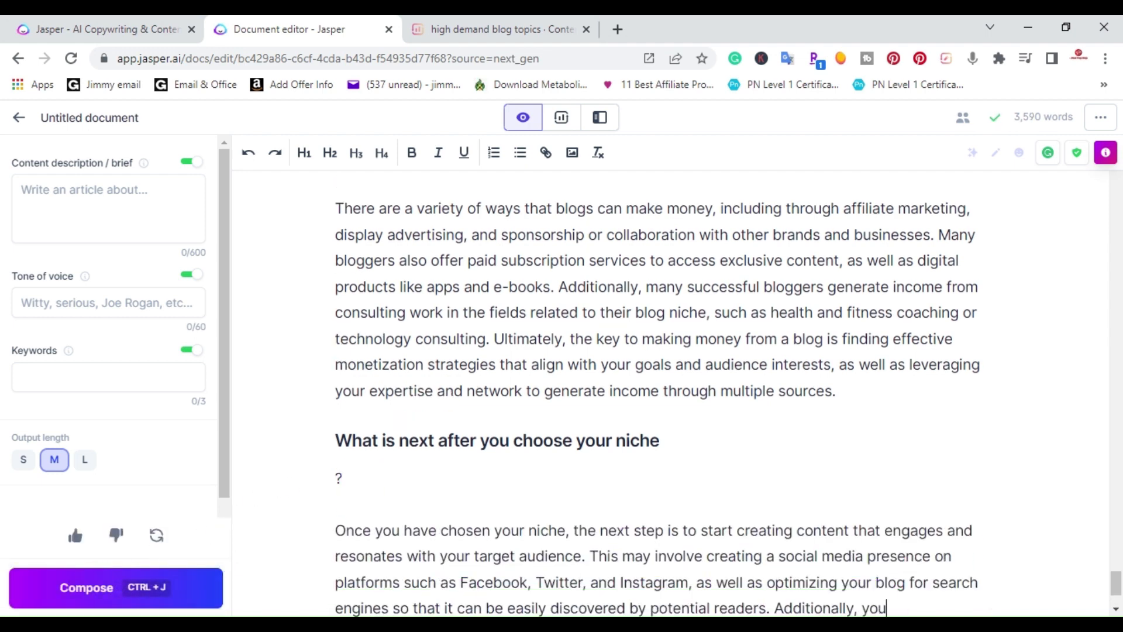
Replace the text from "This may involve" to the end of that paragraph with "There are ai copywriting tools that"
scroll(670, 386, "down", 3)
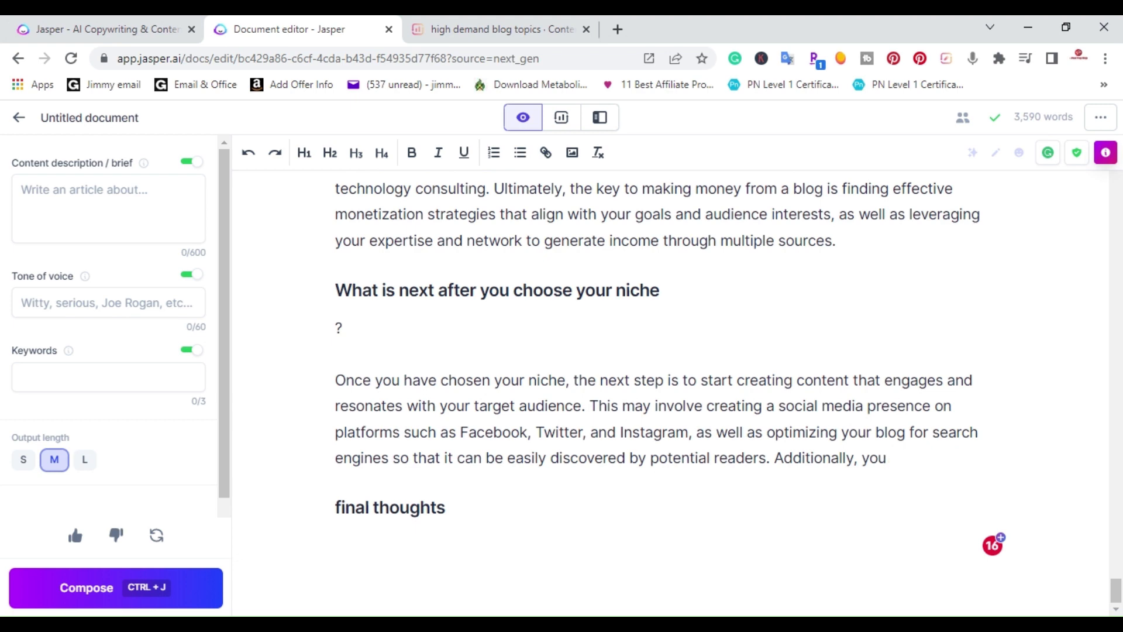
left_click_drag(589, 405, 886, 457)
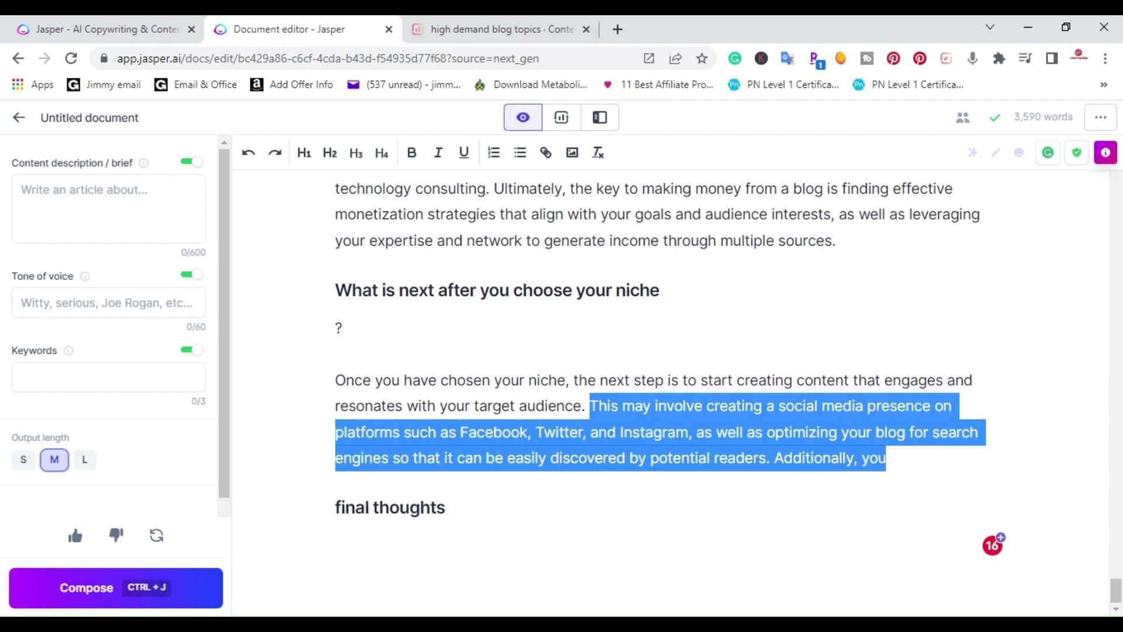
key("BackSpace")
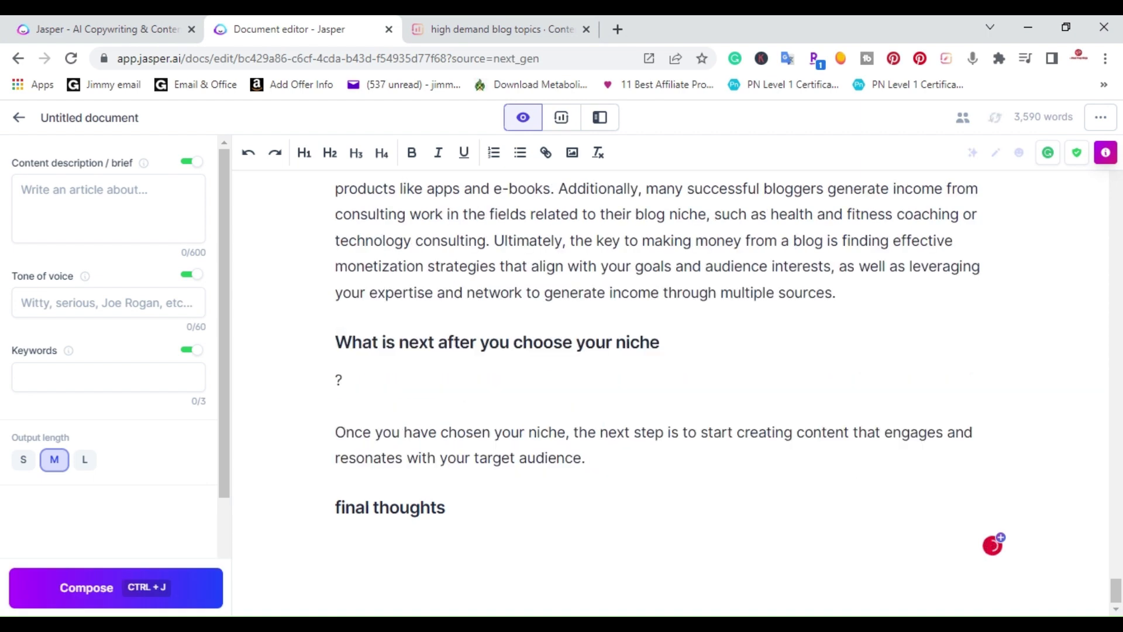
type("There are ai copywrit")
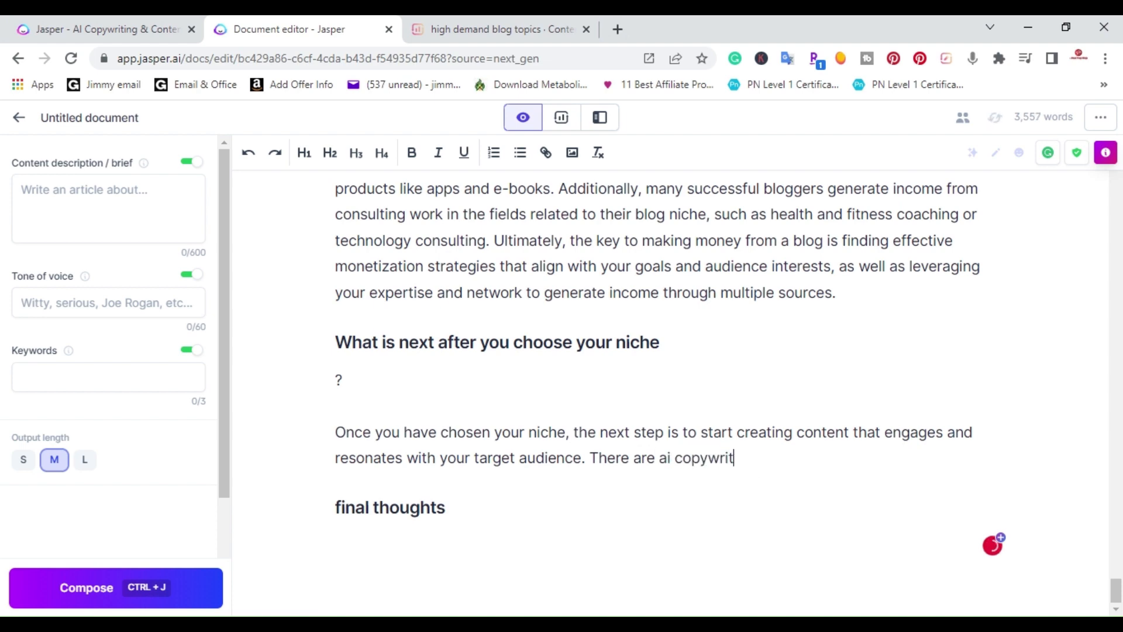
type("ing tools that")
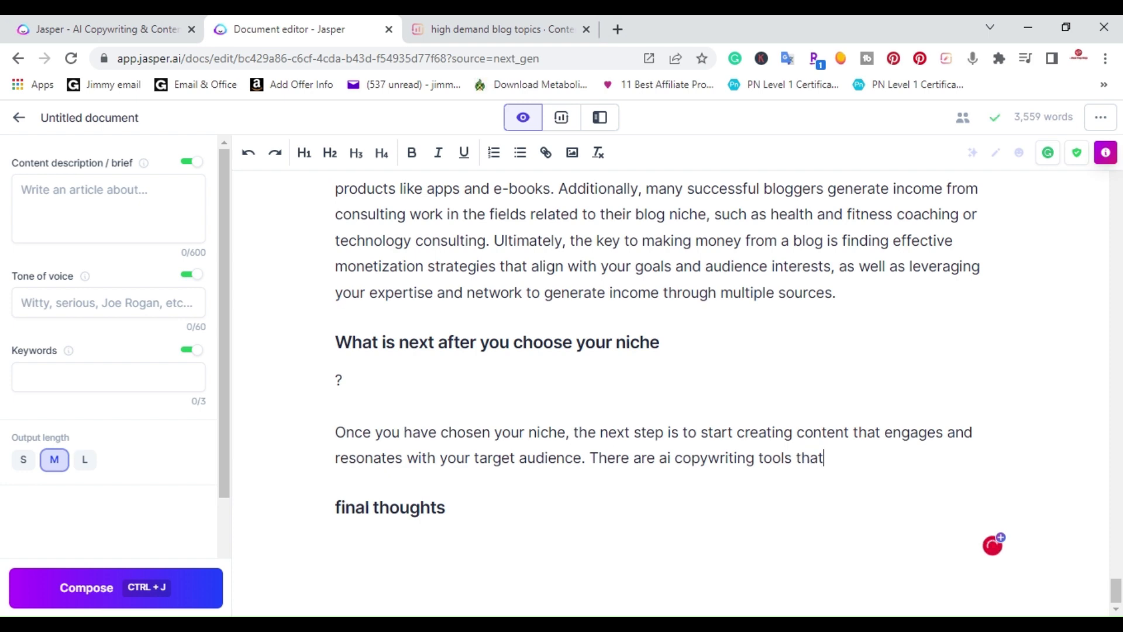
Compose two more rounds of medium-length text continuing the sentence about ai copywriting tools
left_click(95, 587)
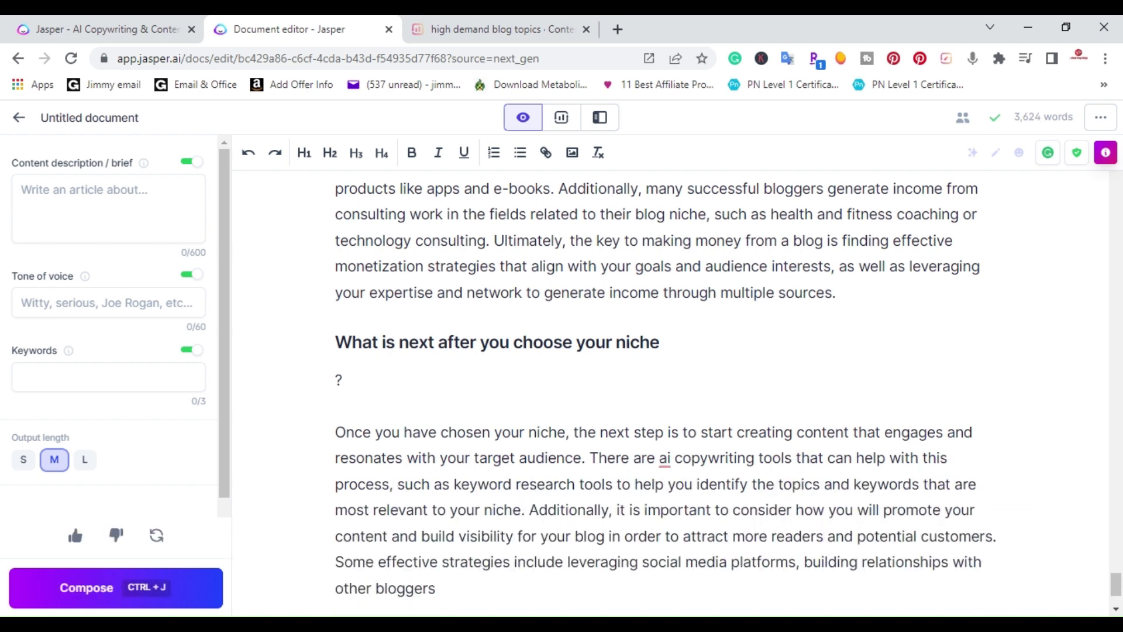
scroll(670, 393, "down", 1)
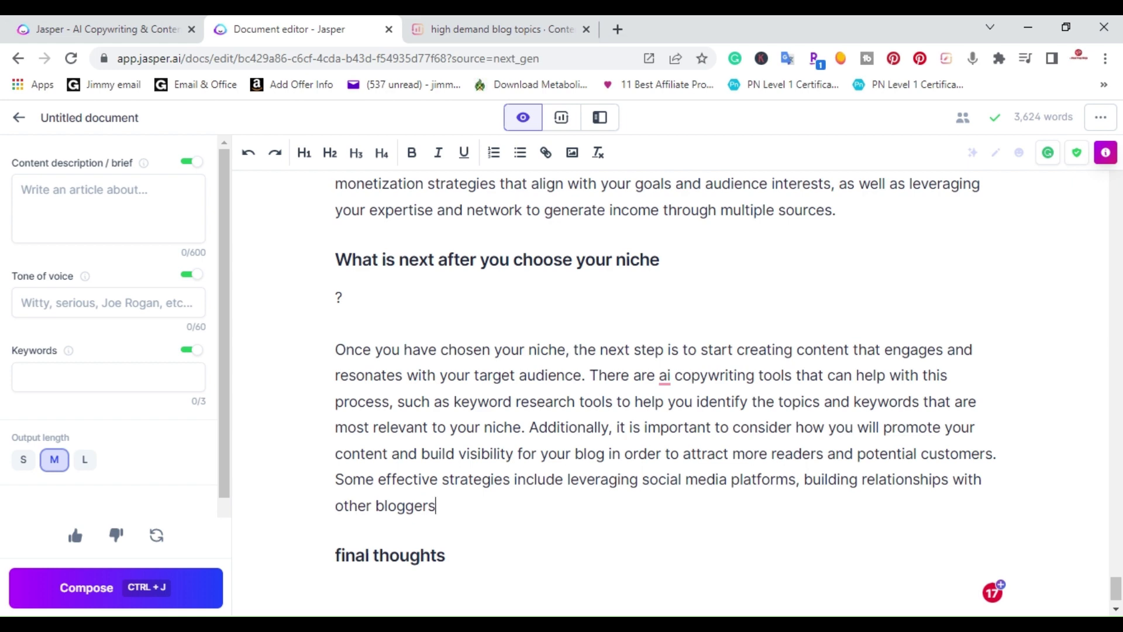
left_click(106, 588)
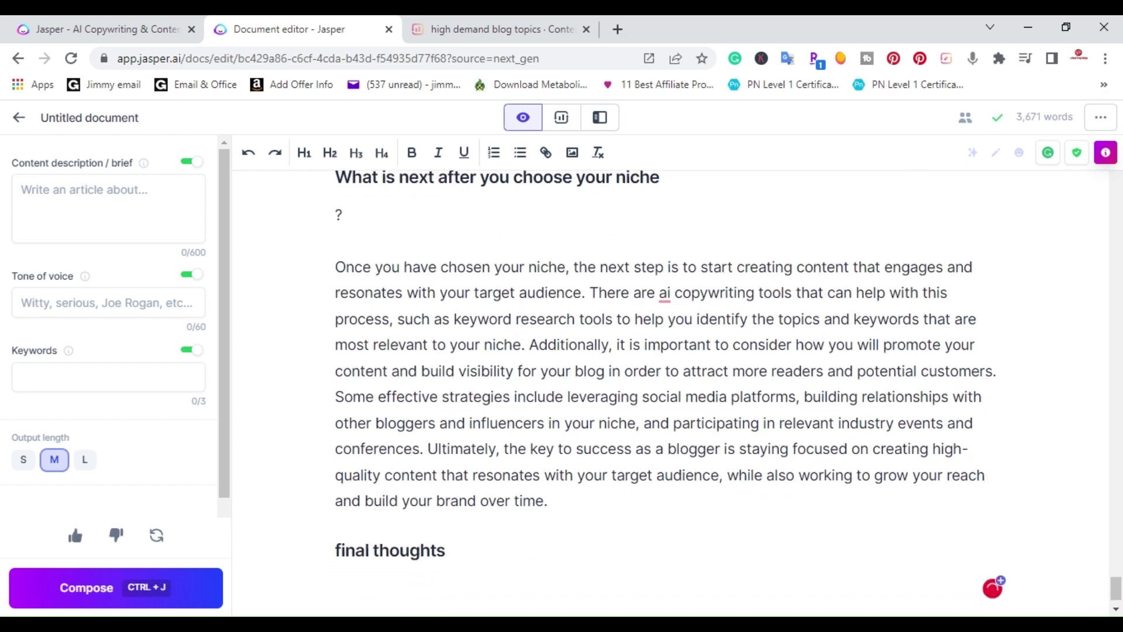
scroll(670, 394, "up", 1)
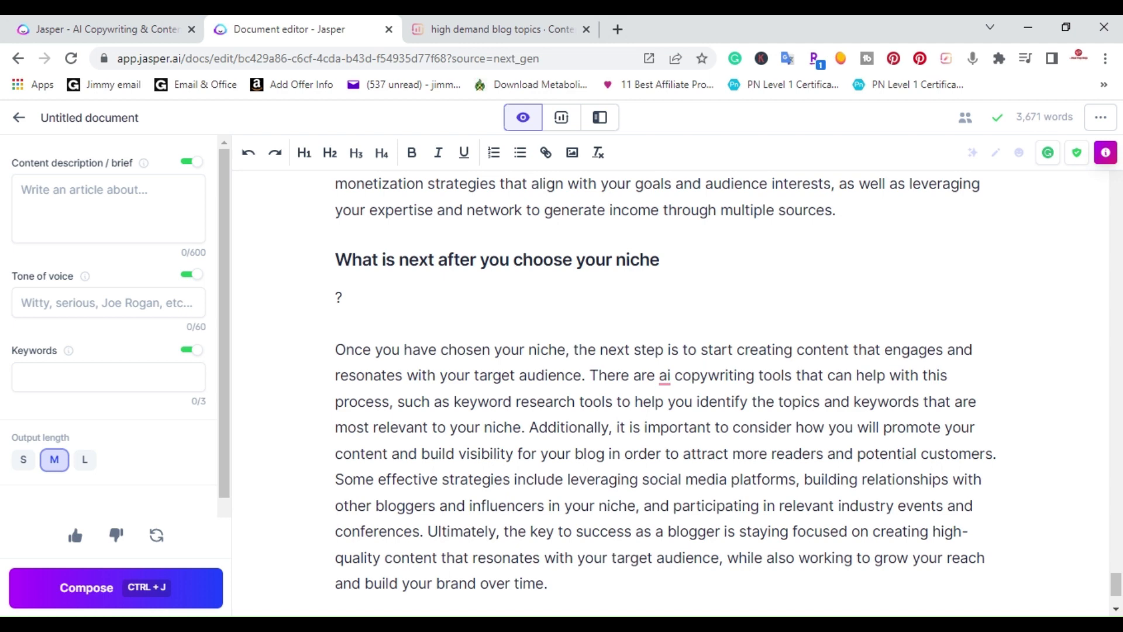
scroll(670, 389, "down", 2)
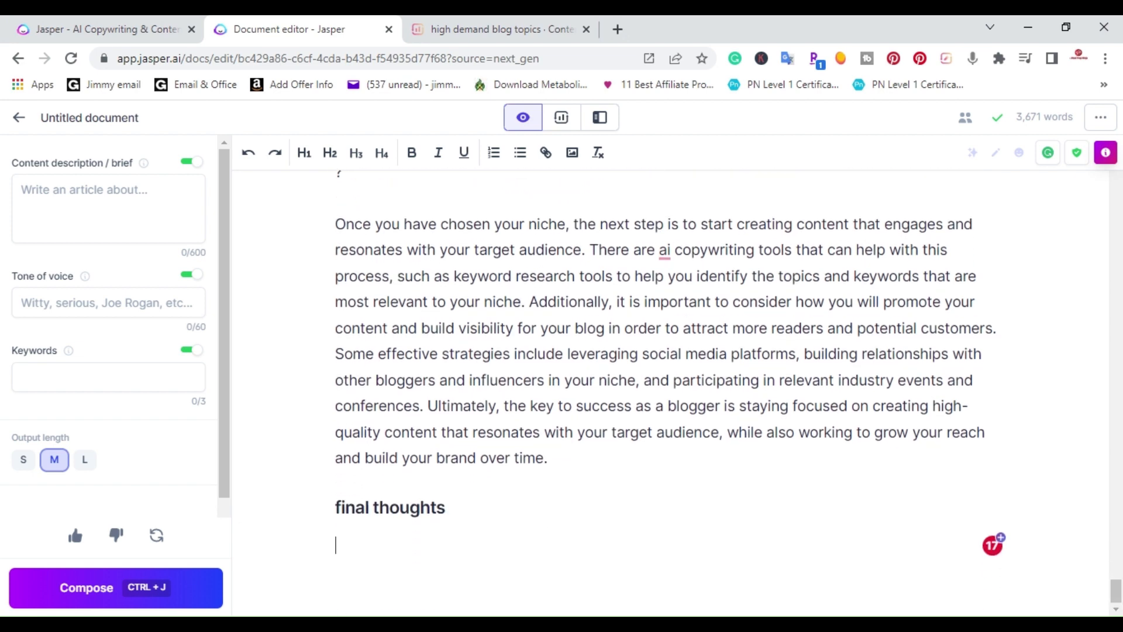
left_click(70, 585)
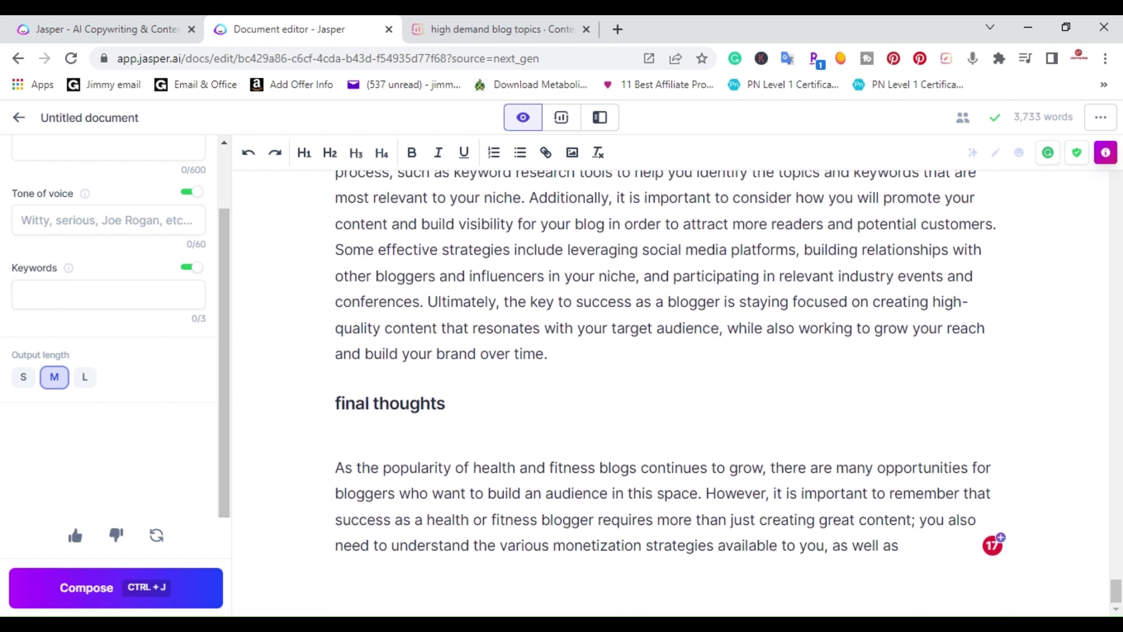
left_click_drag(899, 545, 335, 468)
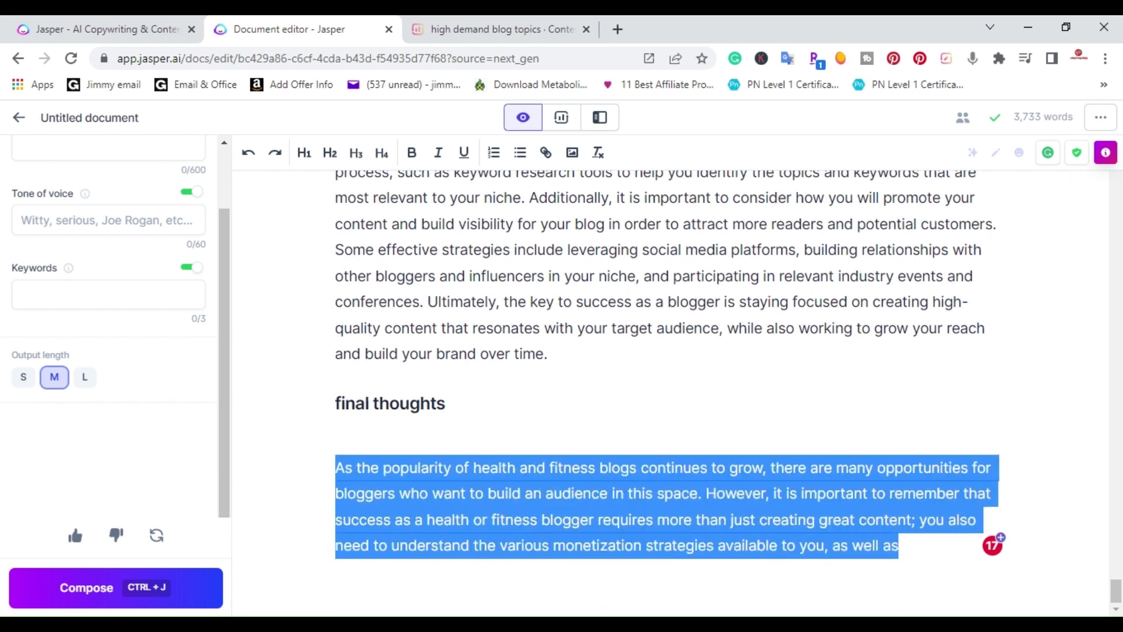
key("BackSpace")
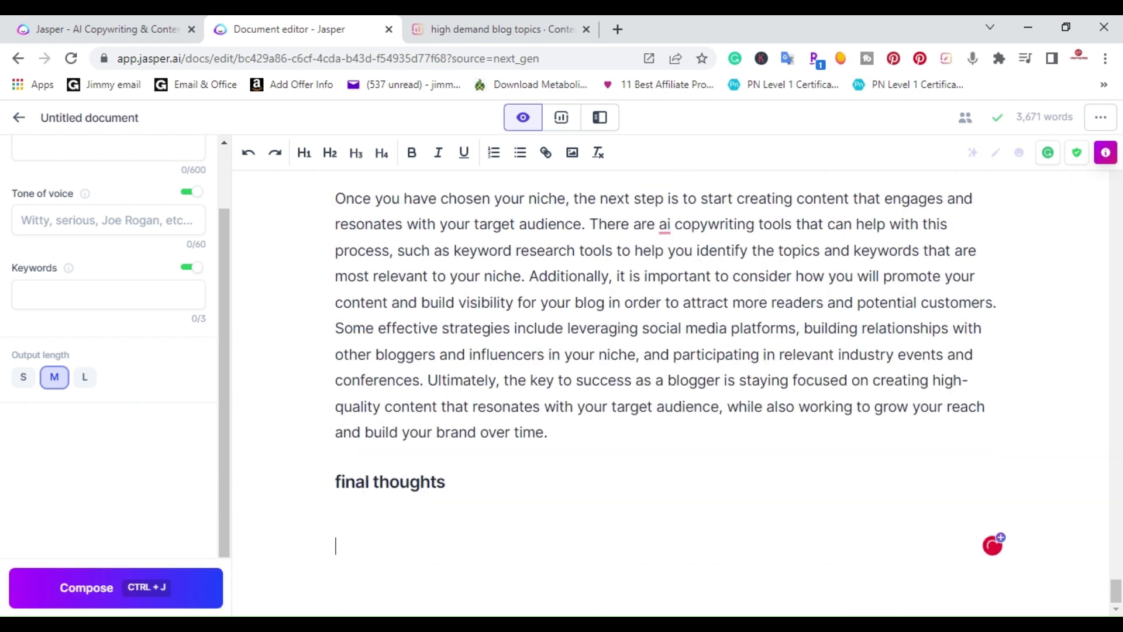
Extend the last heading to "final thoughts- On high demand blog topics", add a line beneath it, and dismiss Grammarly's hyphen suggestion
key("BackSpace")
type("-")
type("On high demand blog topics")
key("Return")
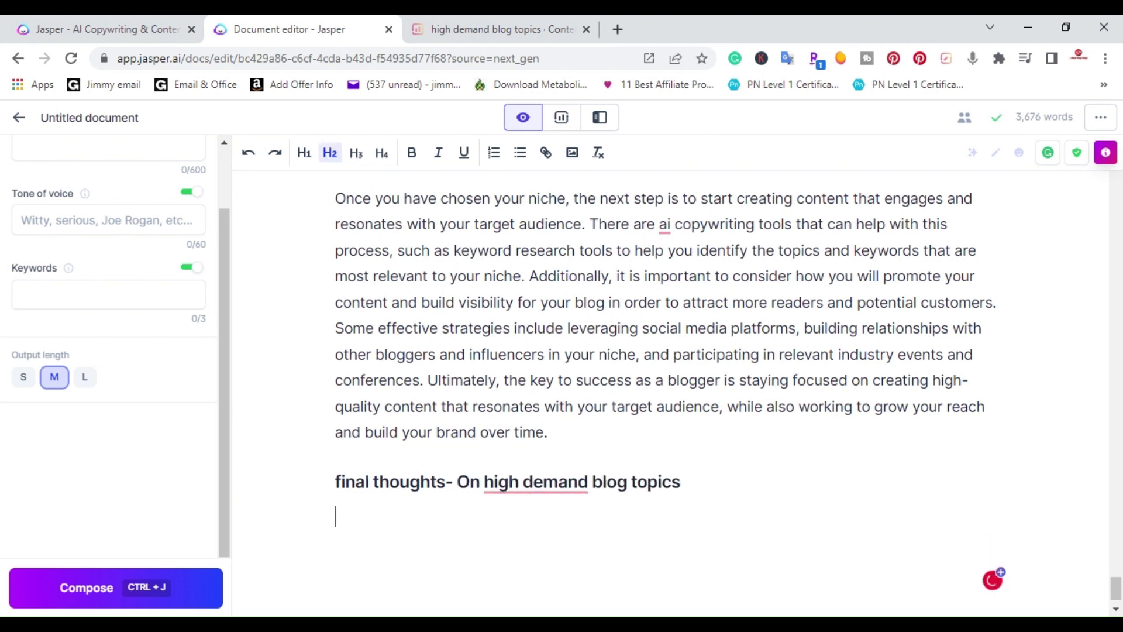
mouse_move(535, 483)
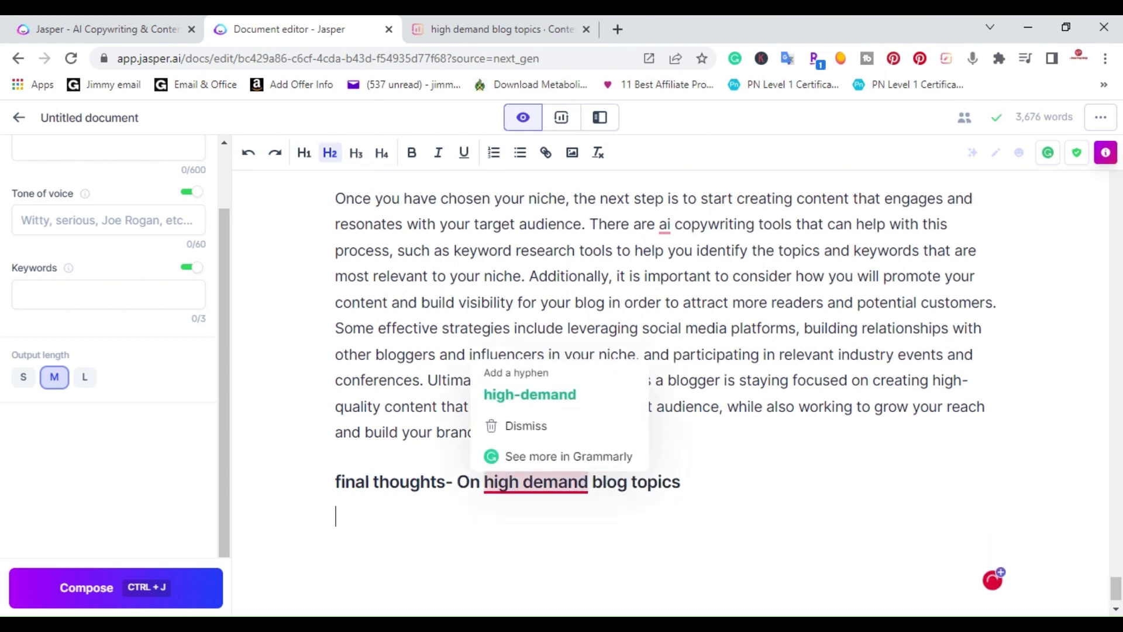
left_click(526, 427)
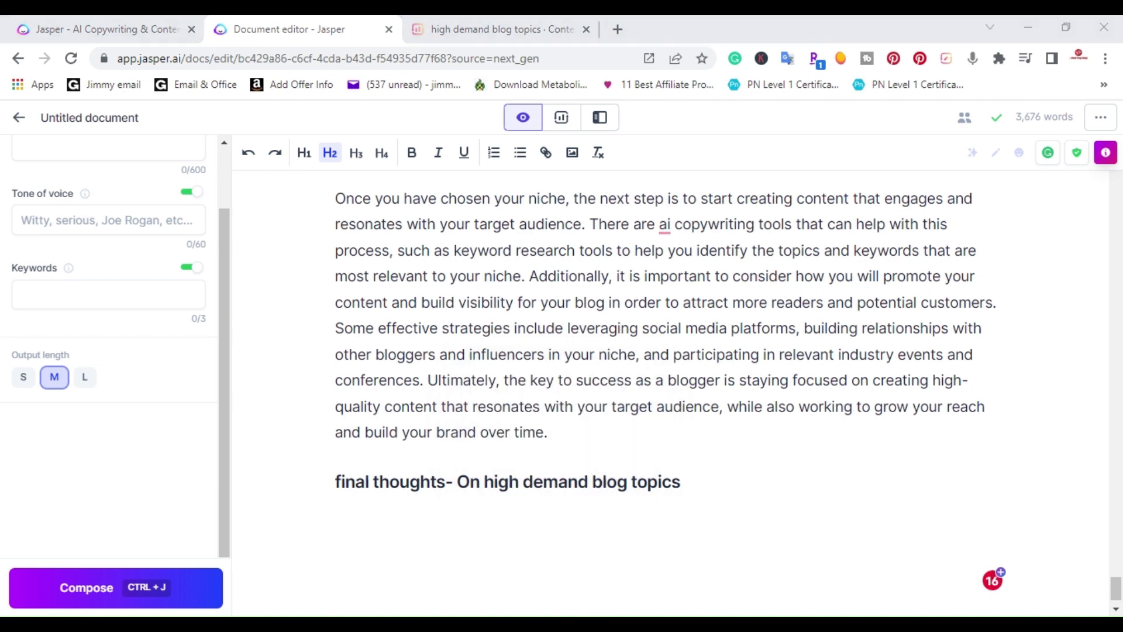
Remove the Heading 2 format from the empty line beneath the final thoughts heading
left_click(336, 516)
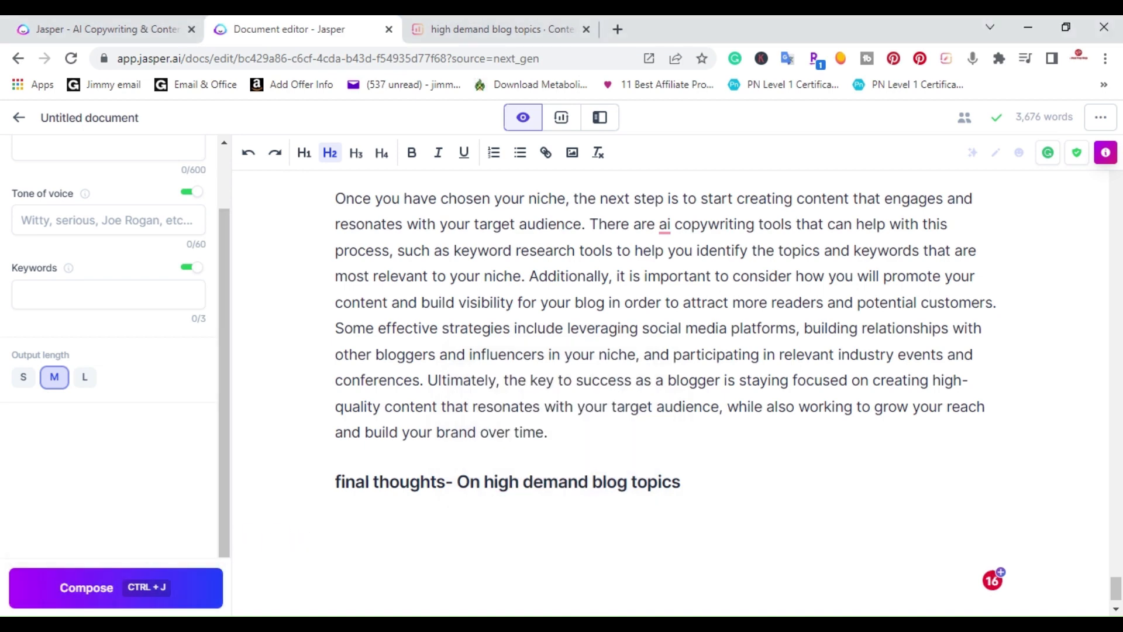
type("It")
key("BackSpace")
key("BackSpace")
key("BackSpace")
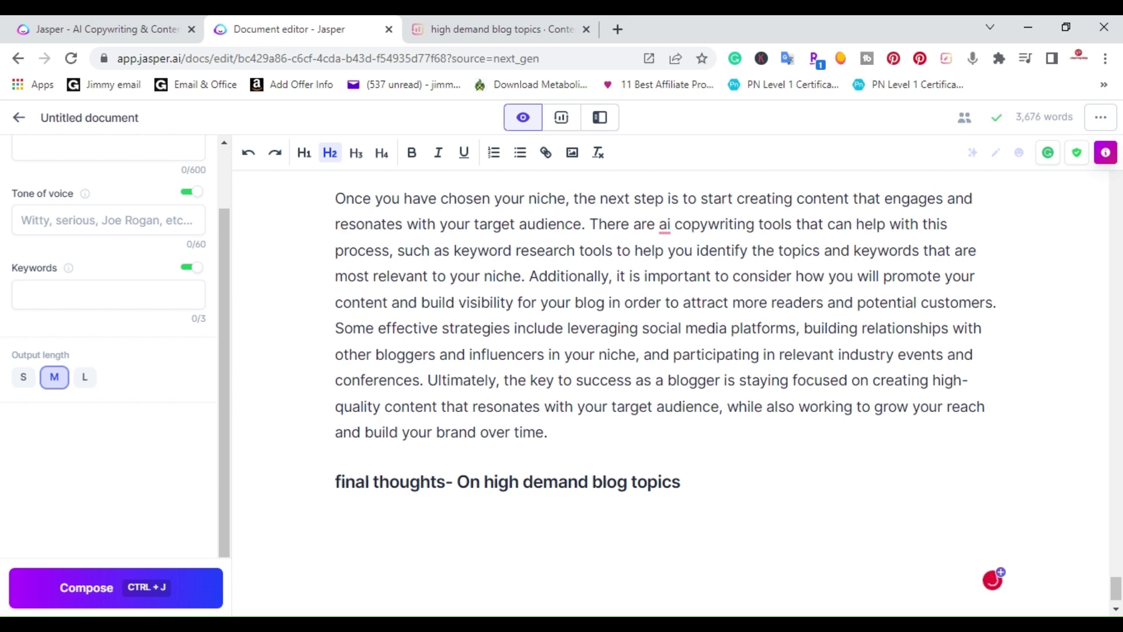
left_click(330, 156)
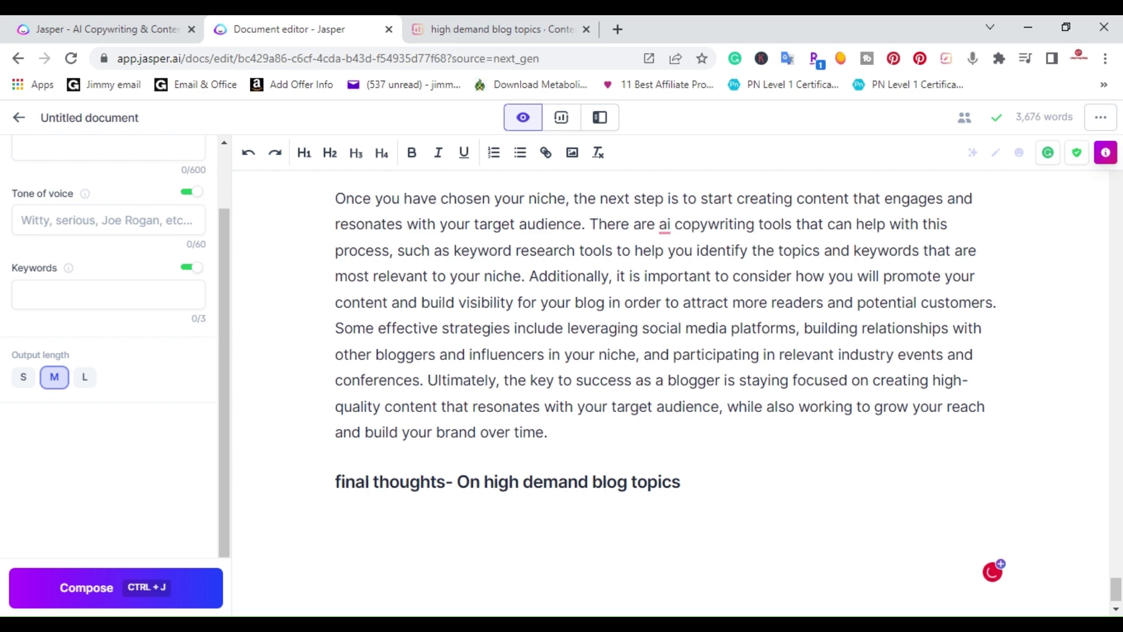
Start the final thoughts paragraph with "It is important to focus on quality content that provides value"
type("U")
key("BackSpace")
type("It is important ")
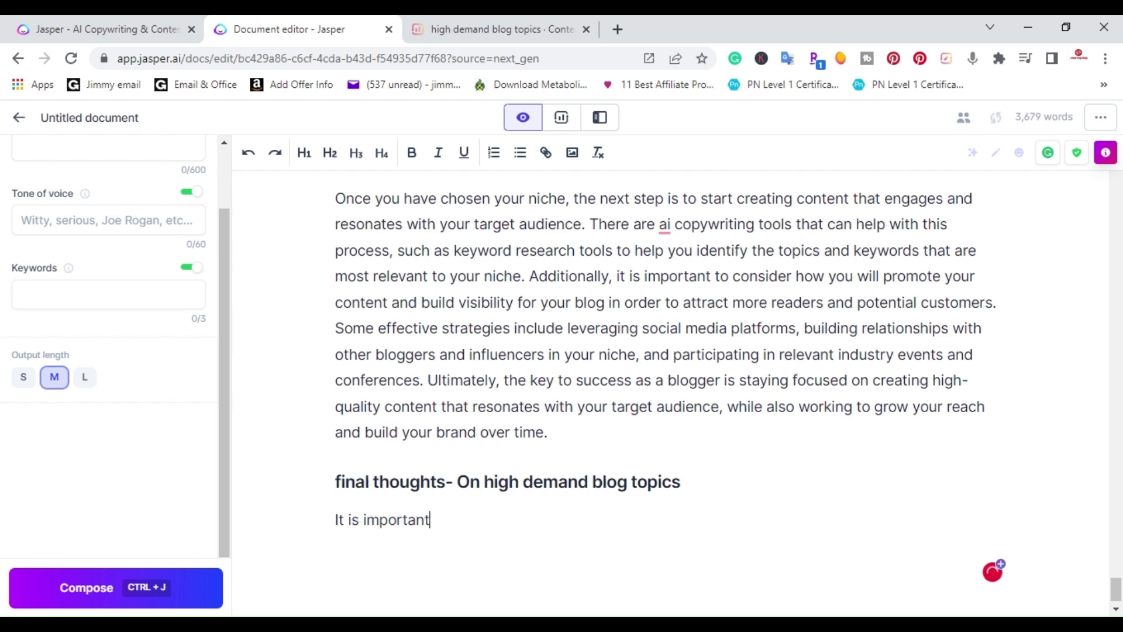
type("to focus ")
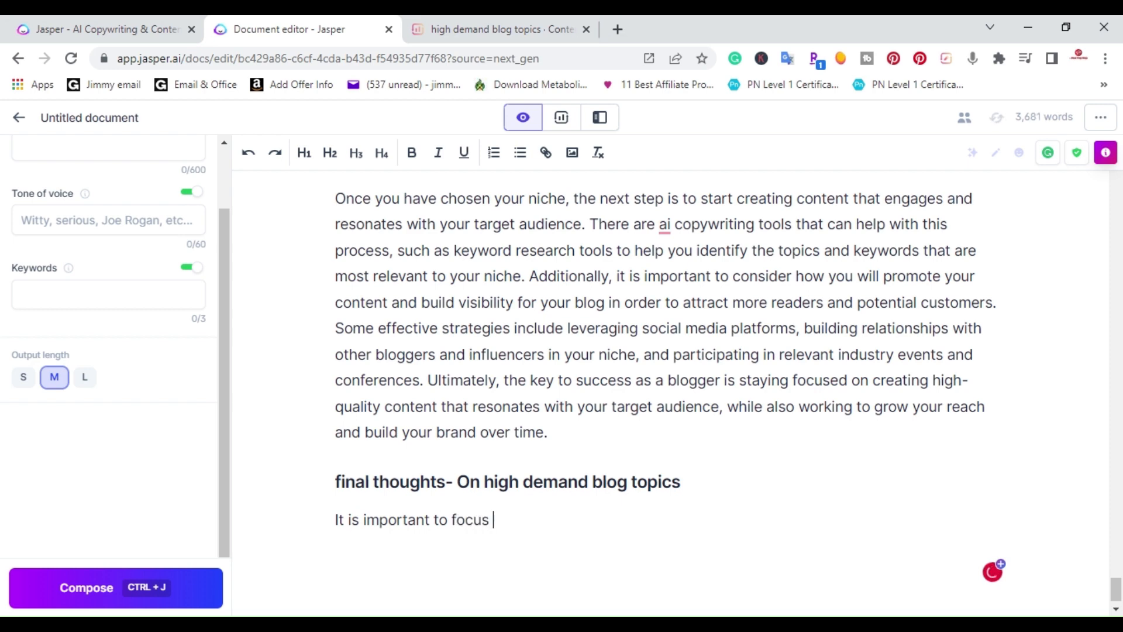
type("on quality ")
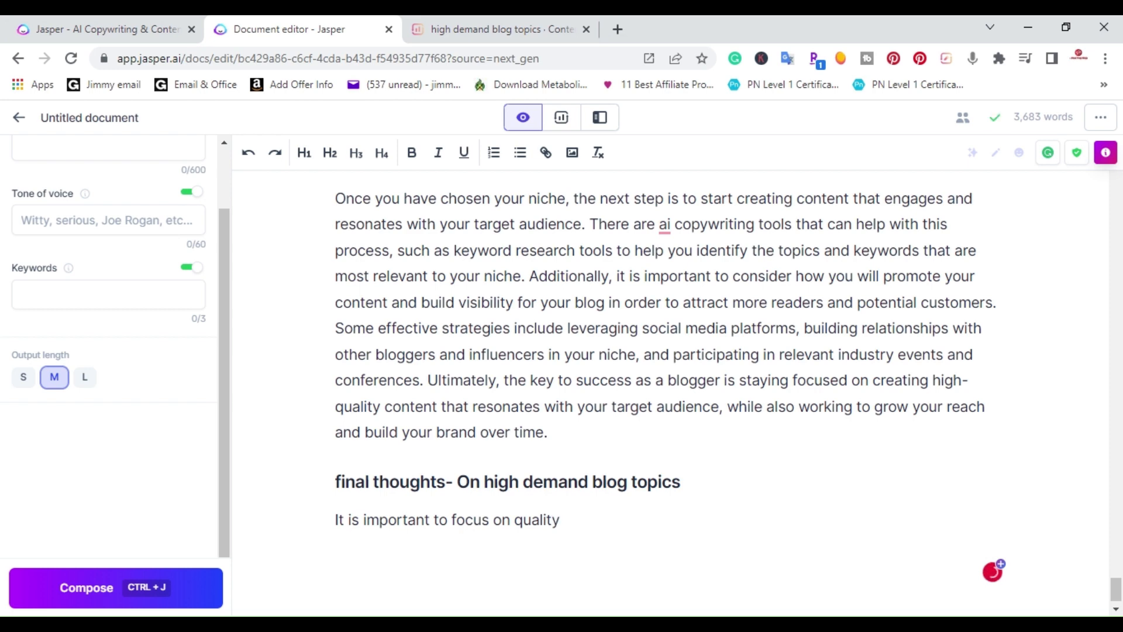
type("content ")
type("thi")
key("BackSpace")
type("atr")
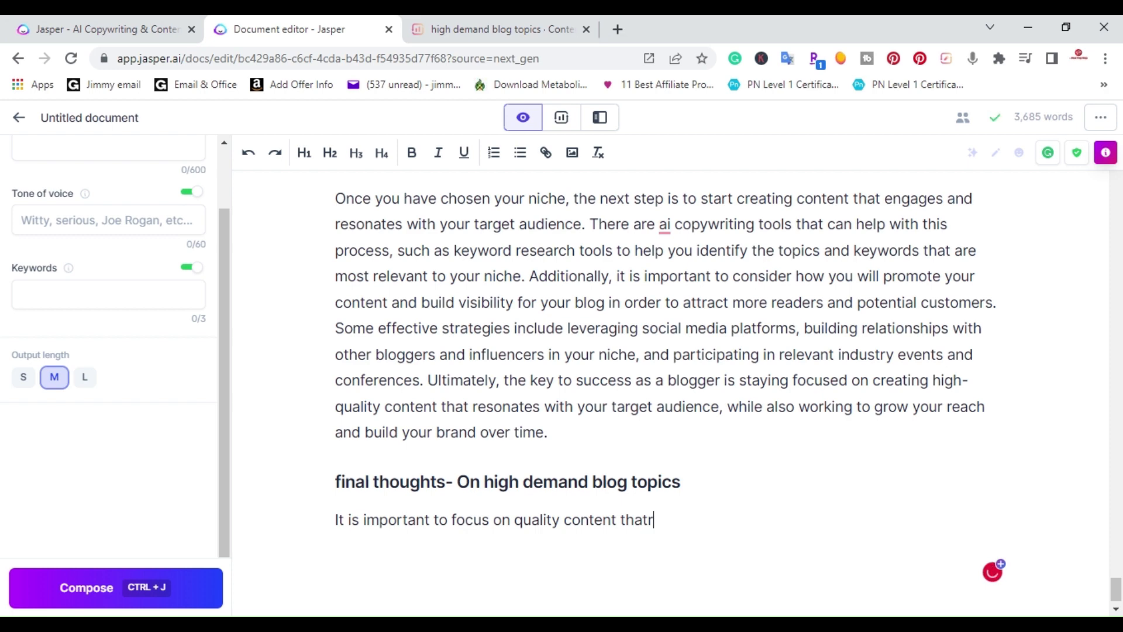
key("BackSpace")
type("provides value")
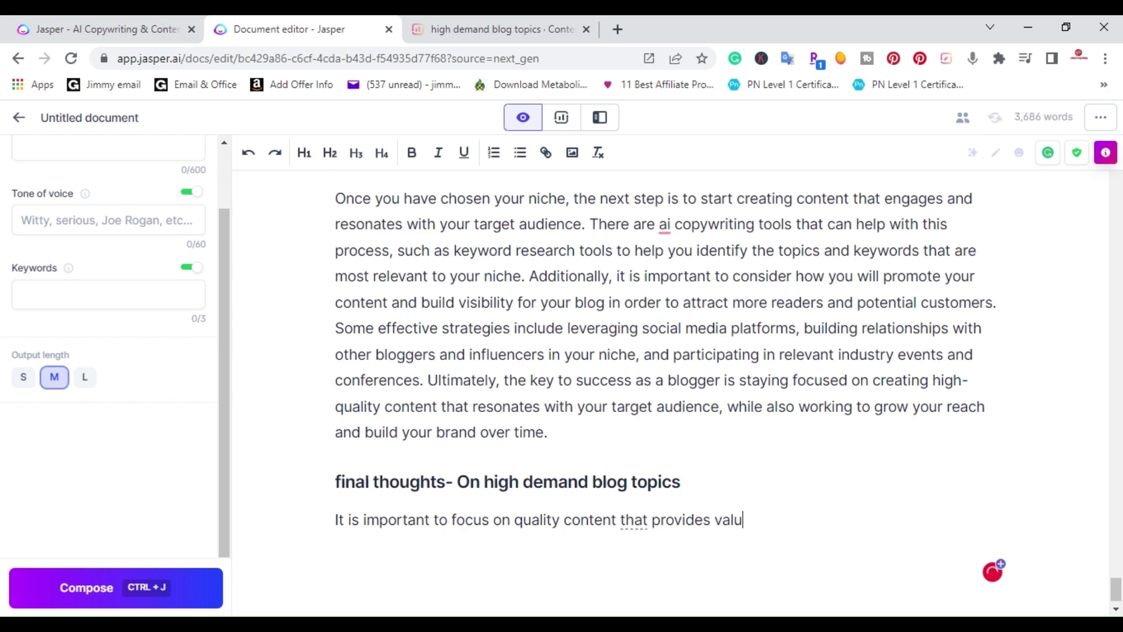
Compose two rounds of medium-length text to complete the final thoughts paragraph
left_click(86, 592)
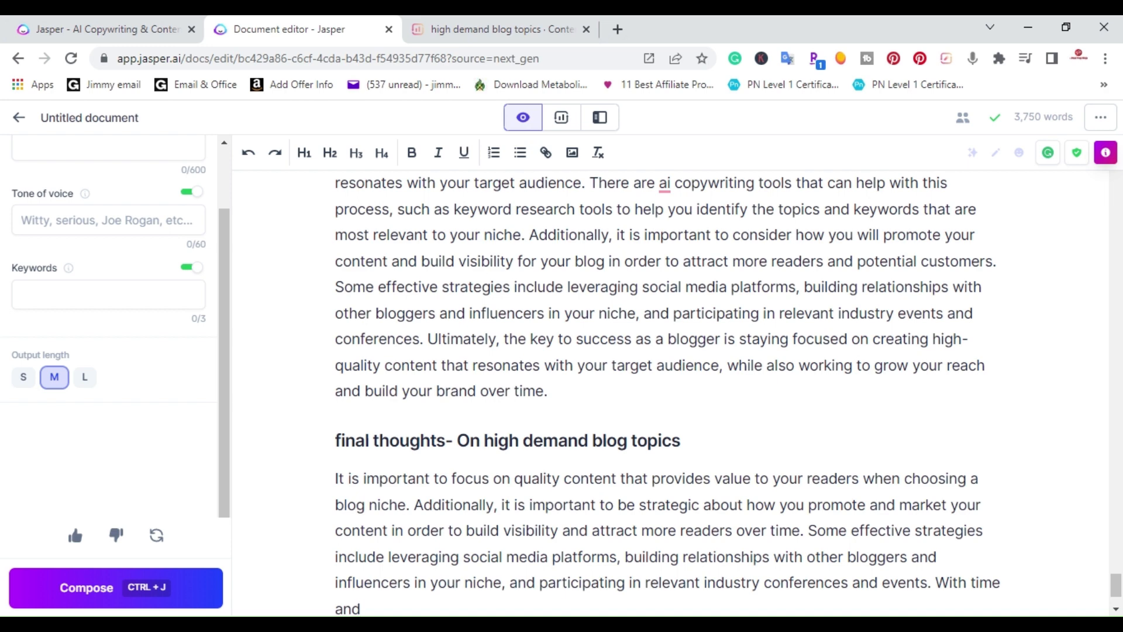
scroll(668, 392, "down", 1)
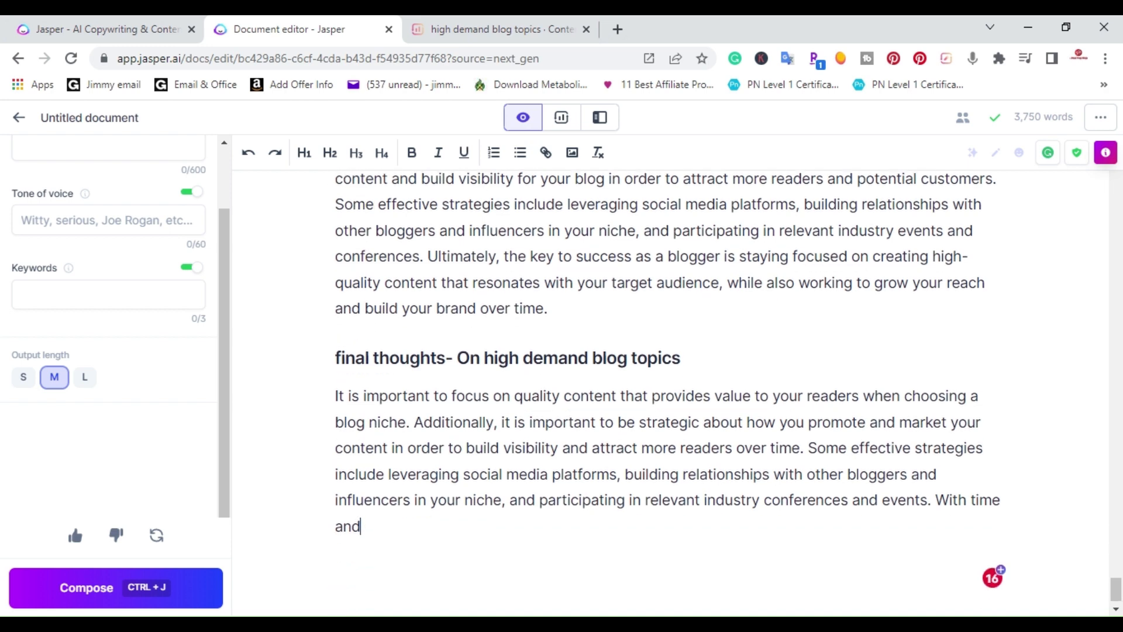
left_click(100, 589)
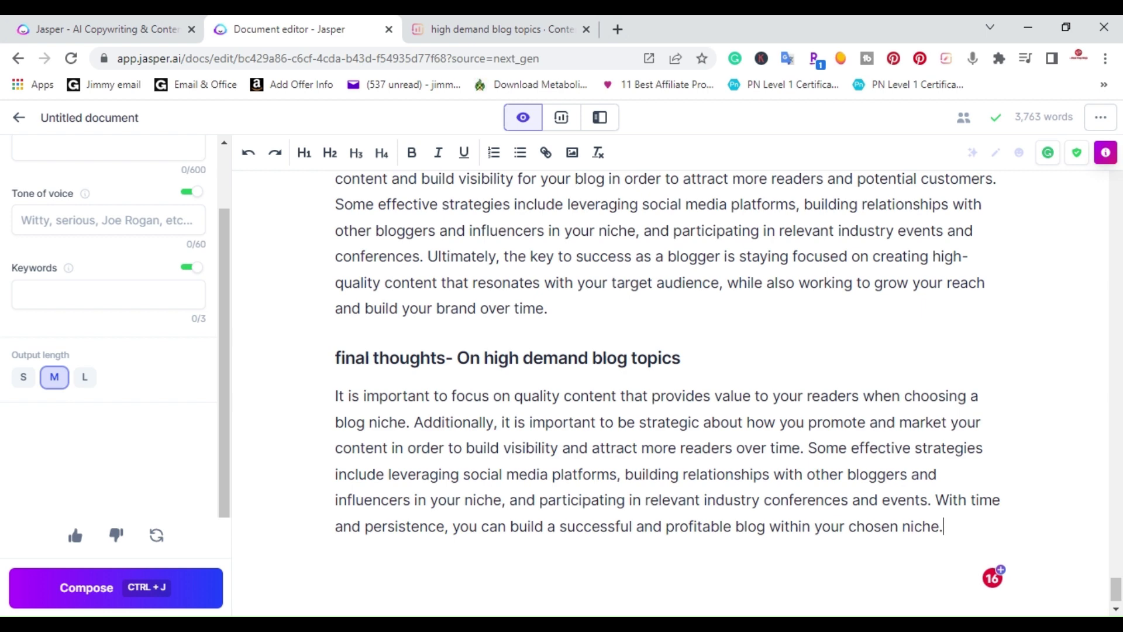
Add an empty line beneath the document title "20 high demand blog topics revealed in 2022"
mouse_move(1044, 117)
left_click_drag(1116, 588, 1113, 157)
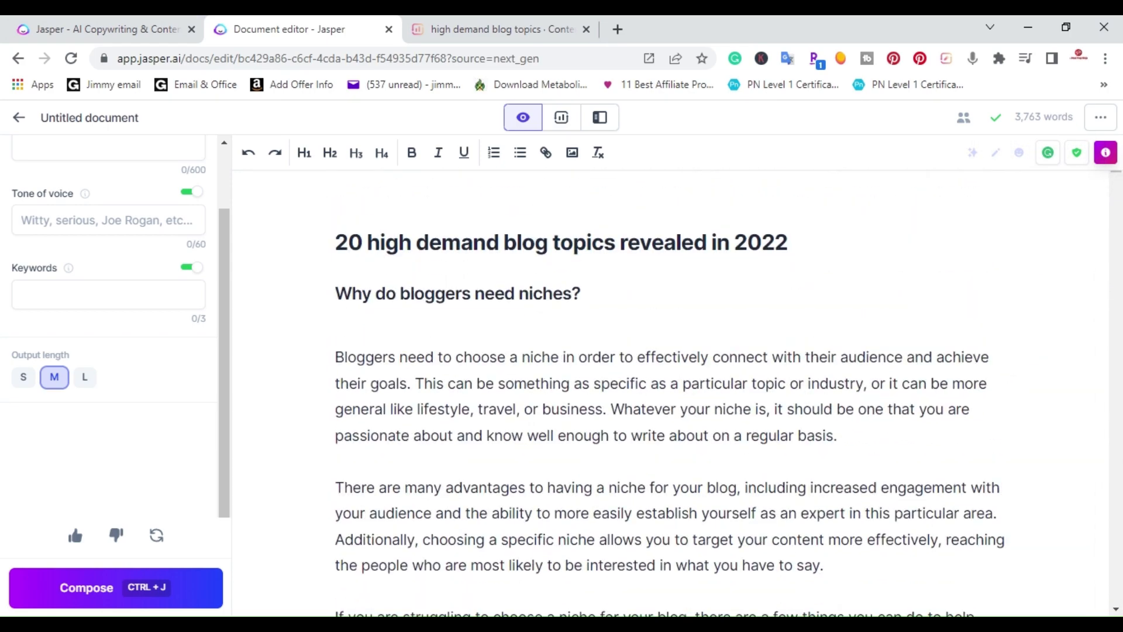
left_click(788, 242)
key("Return")
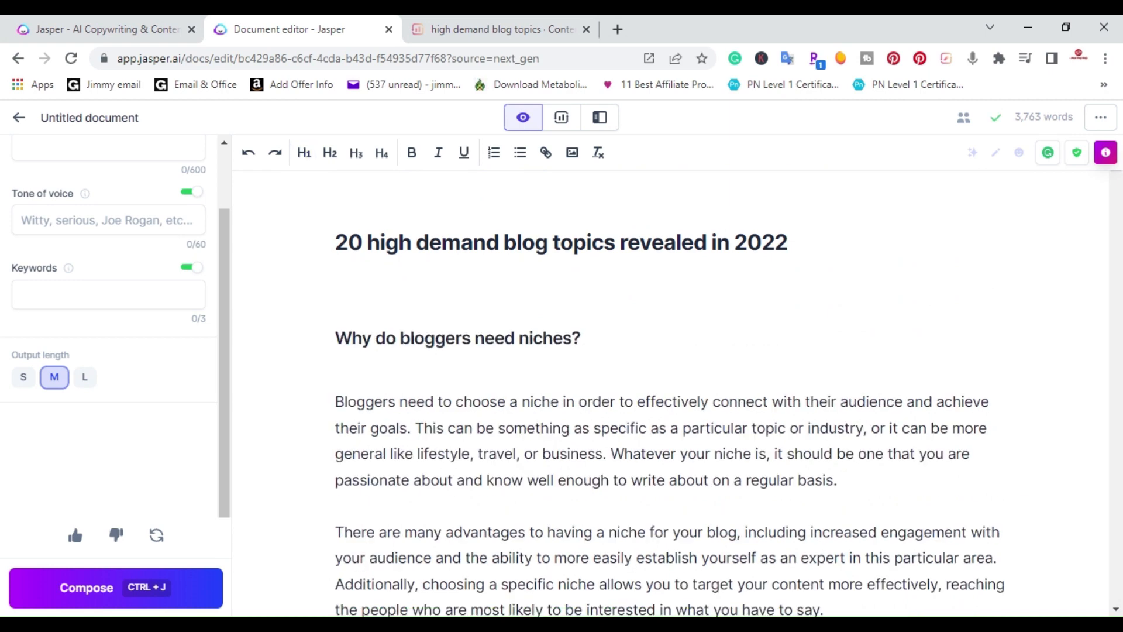
Compose a medium-length introduction beneath the document title and delete its unfinished last line "1. How to"
left_click(52, 594)
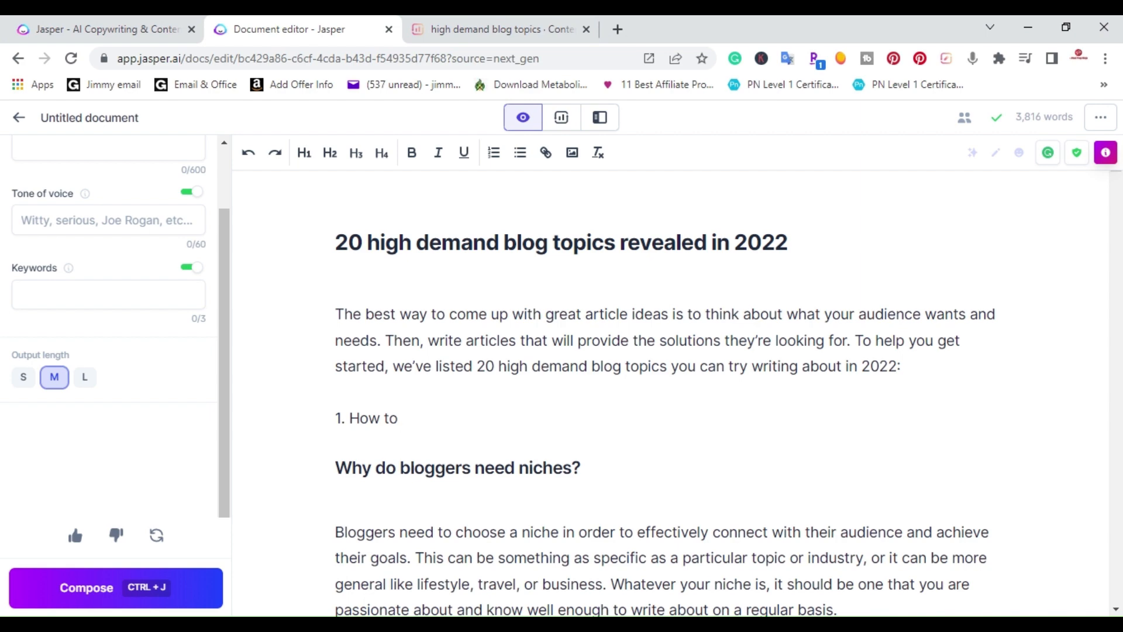
left_click_drag(399, 417, 280, 403)
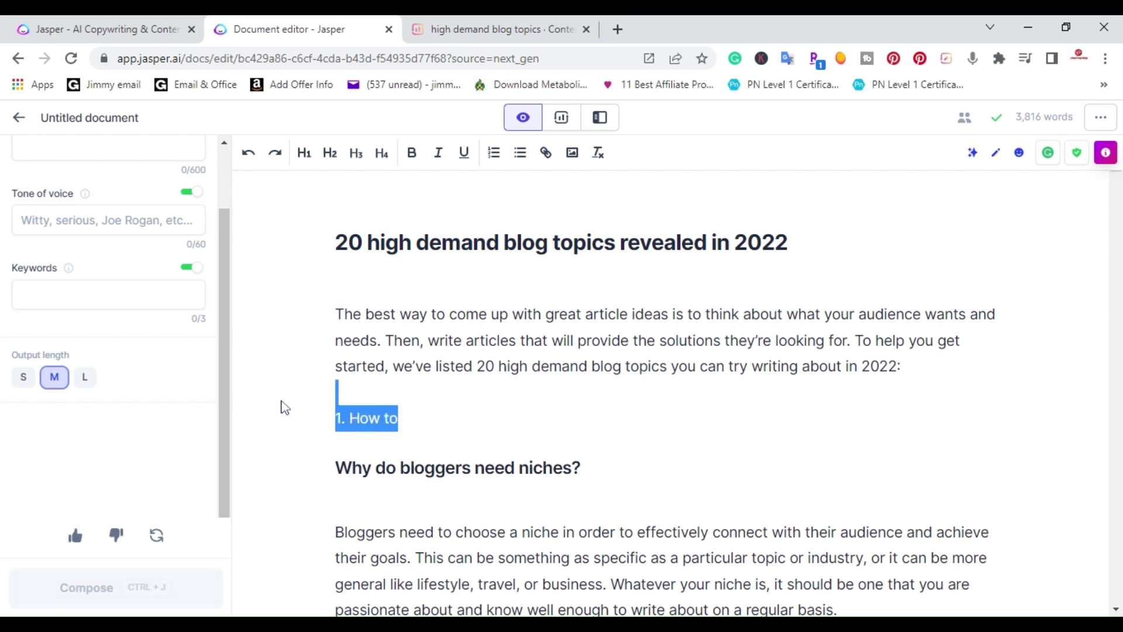
key("BackSpace")
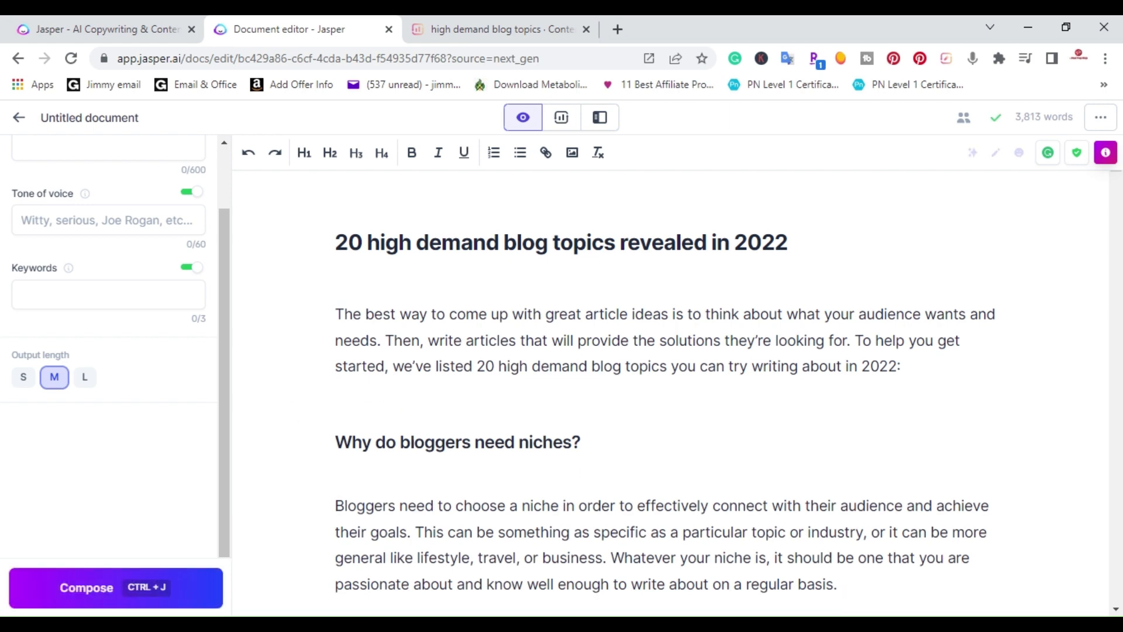
key("Down")
key("Up")
Review the whole blog post from the introduction through the final thoughts and return to the document title
mouse_move(1044, 118)
scroll(670, 394, "down", 1)
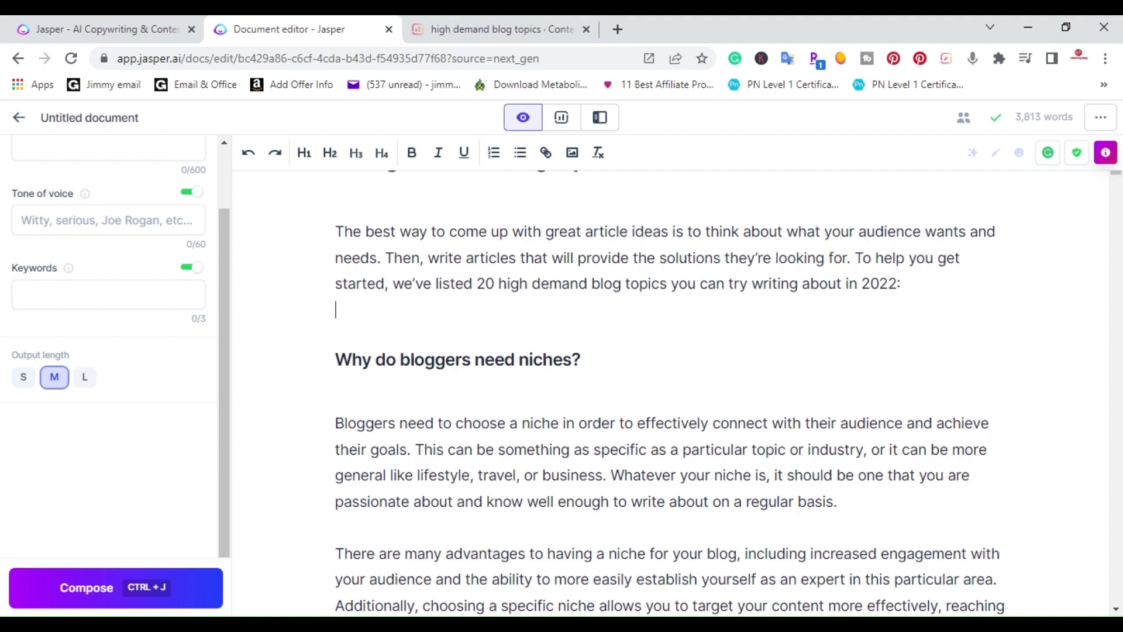
scroll(728, 394, "down", 11)
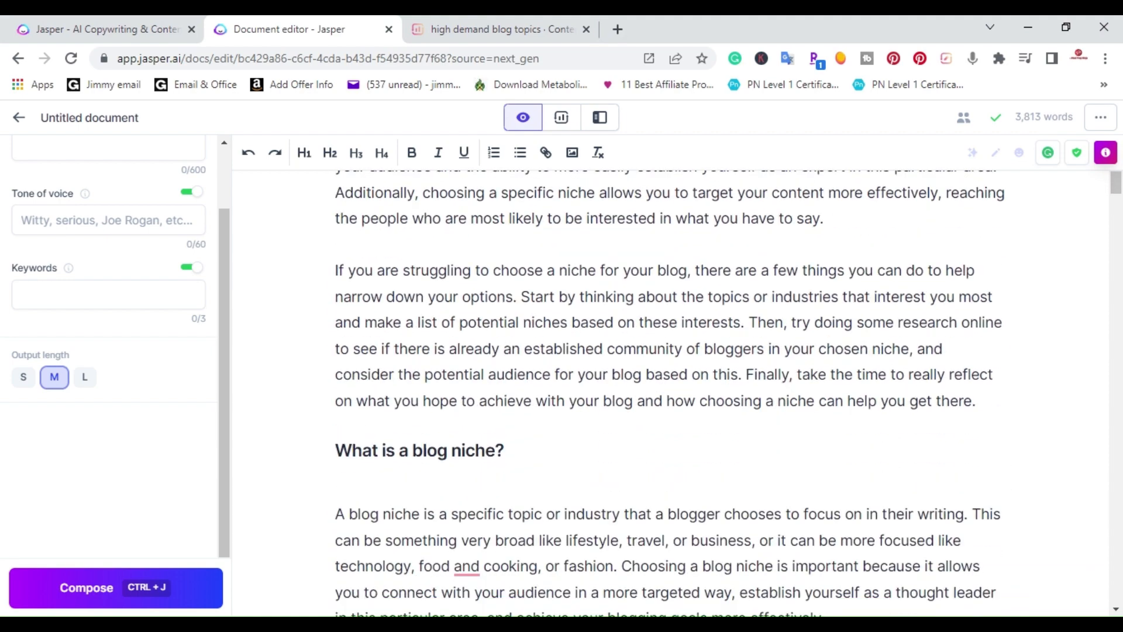
scroll(729, 394, "down", 9)
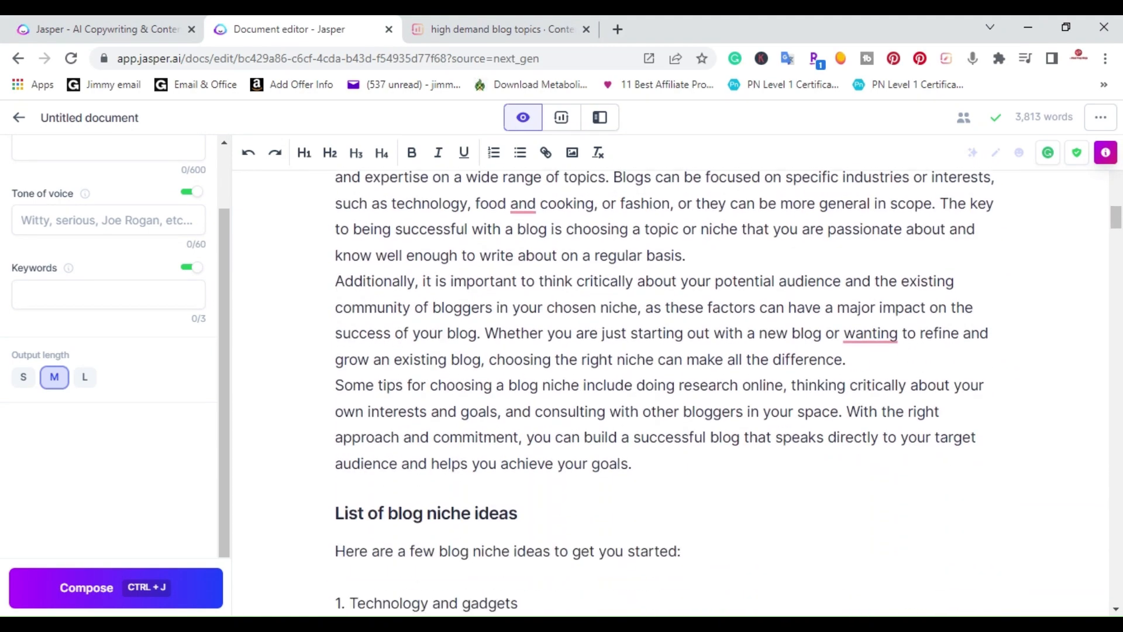
scroll(729, 393, "down", 13)
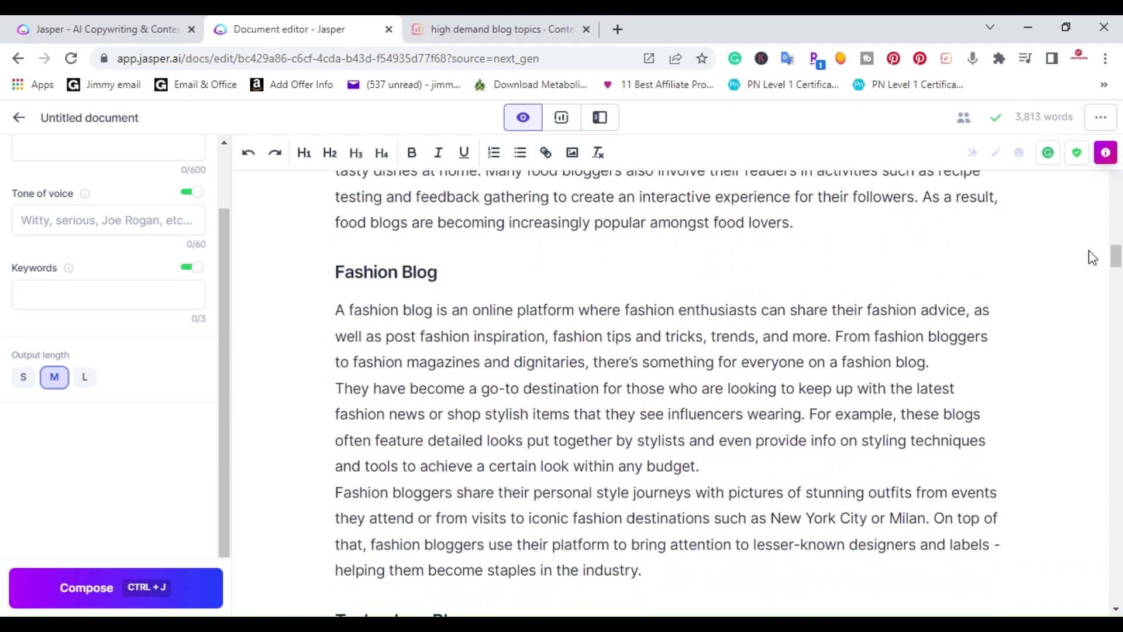
left_click_drag(1118, 265, 1098, 581)
scroll(671, 393, "down", 3)
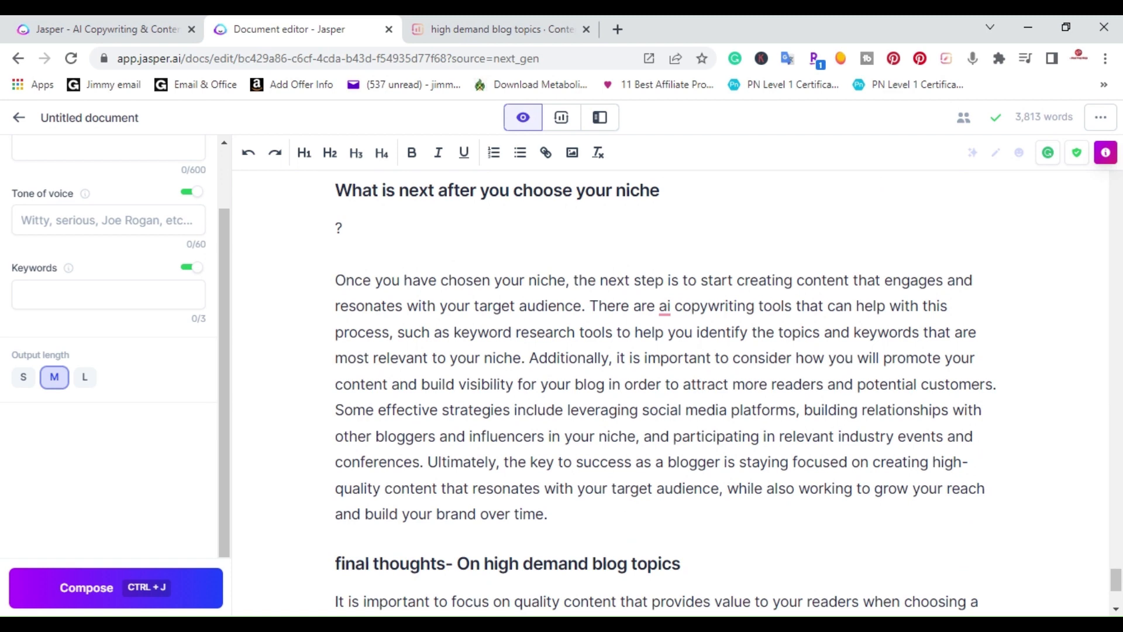
scroll(665, 392, "down", 1)
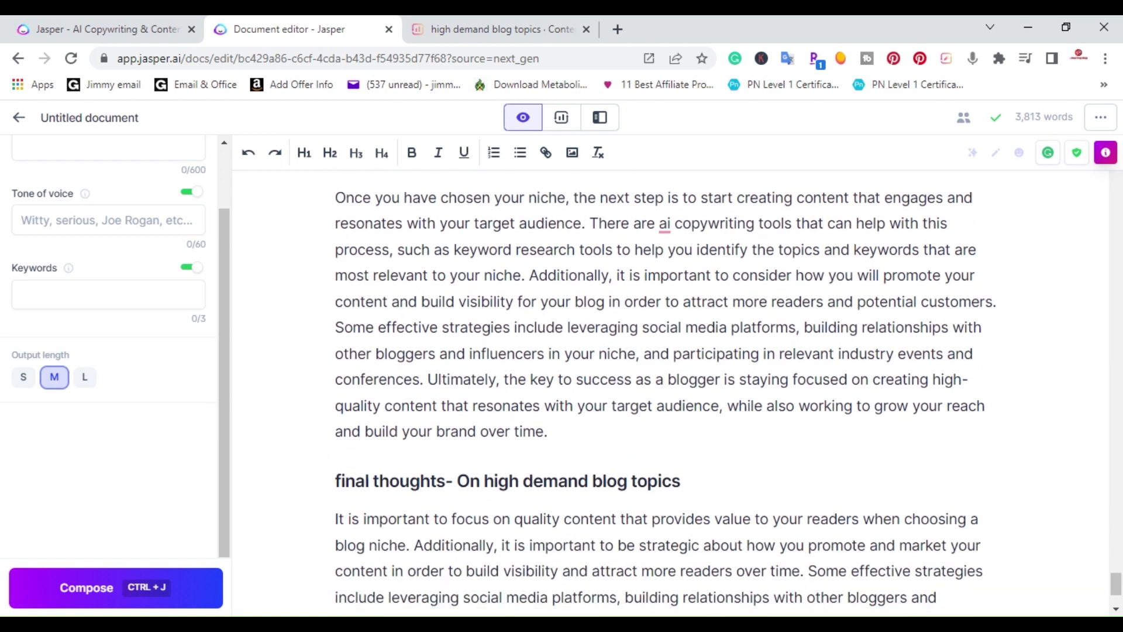
scroll(671, 393, "down", 2)
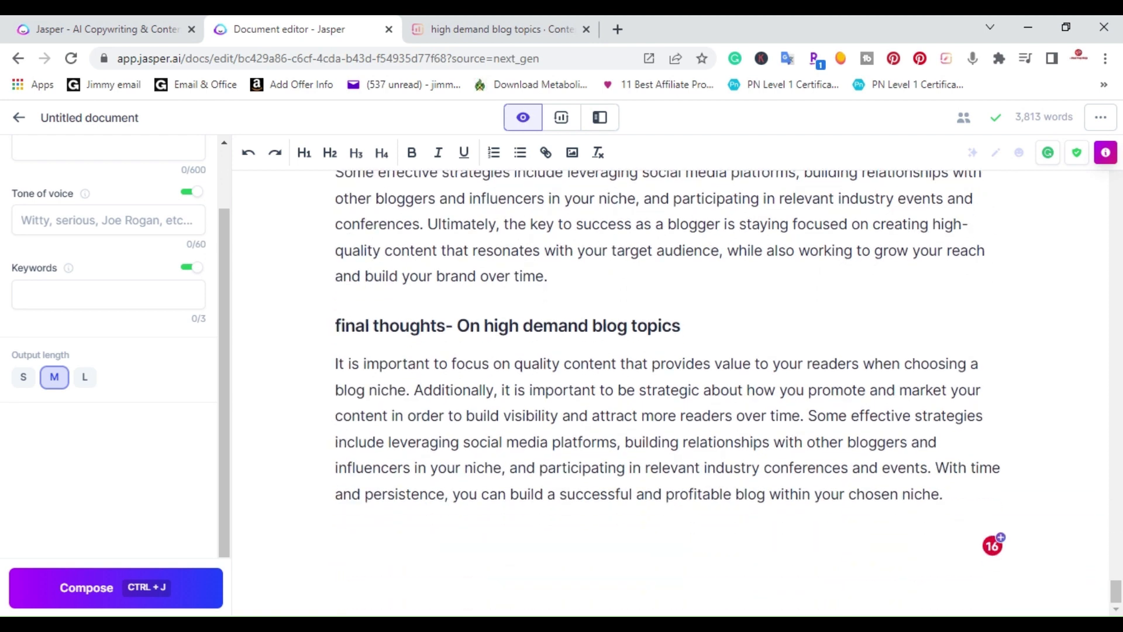
scroll(665, 392, "up", 10)
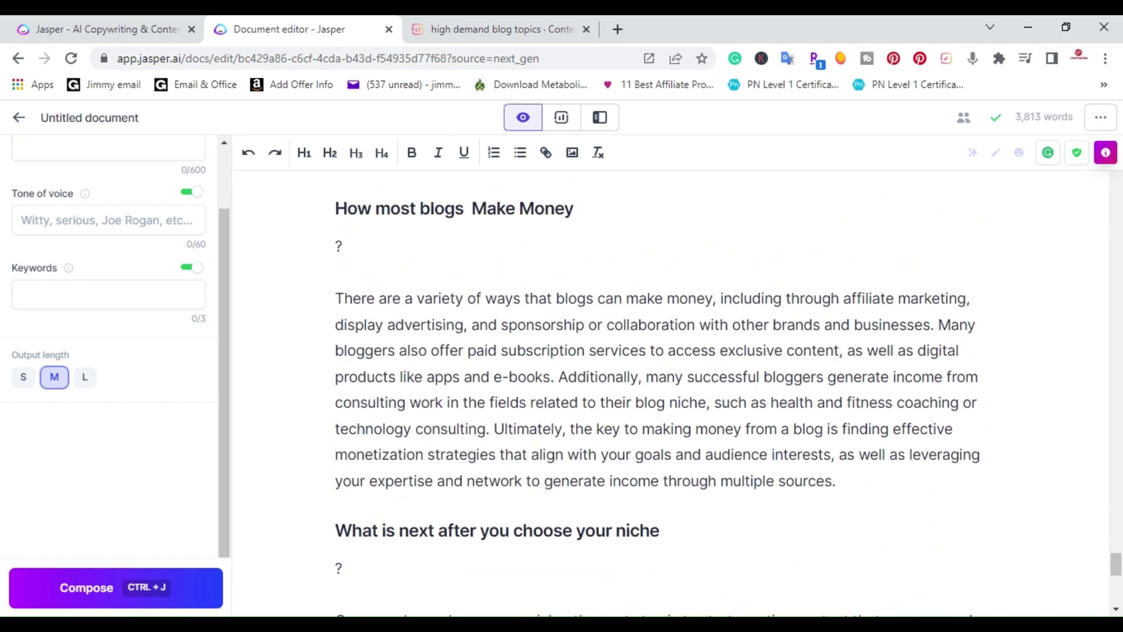
scroll(666, 392, "up", 6)
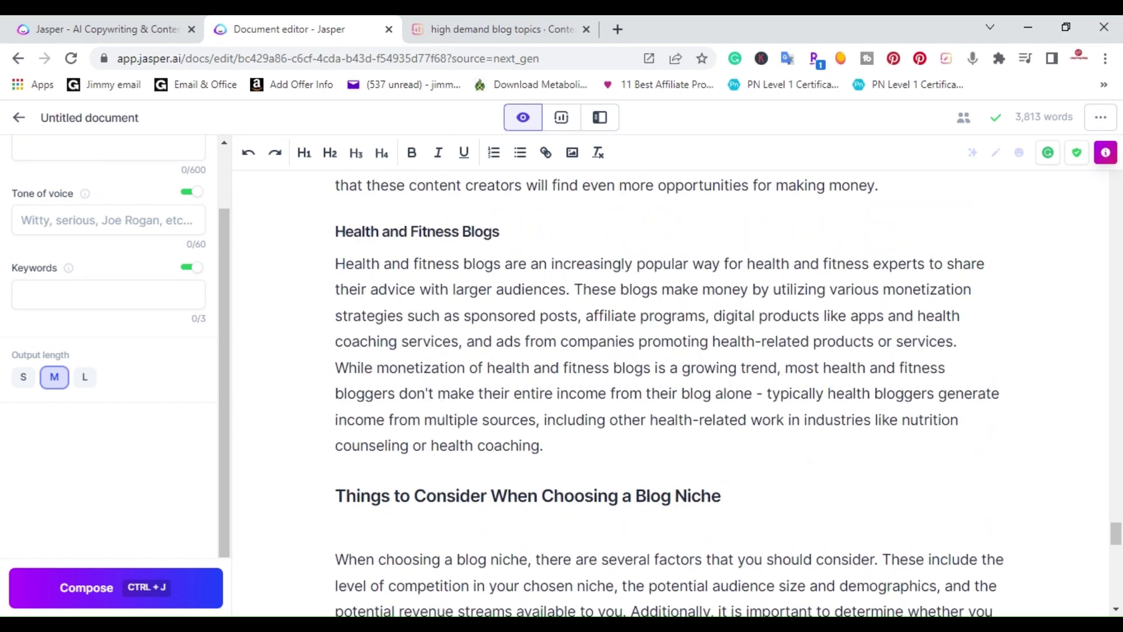
left_click_drag(1116, 536, 1116, 174)
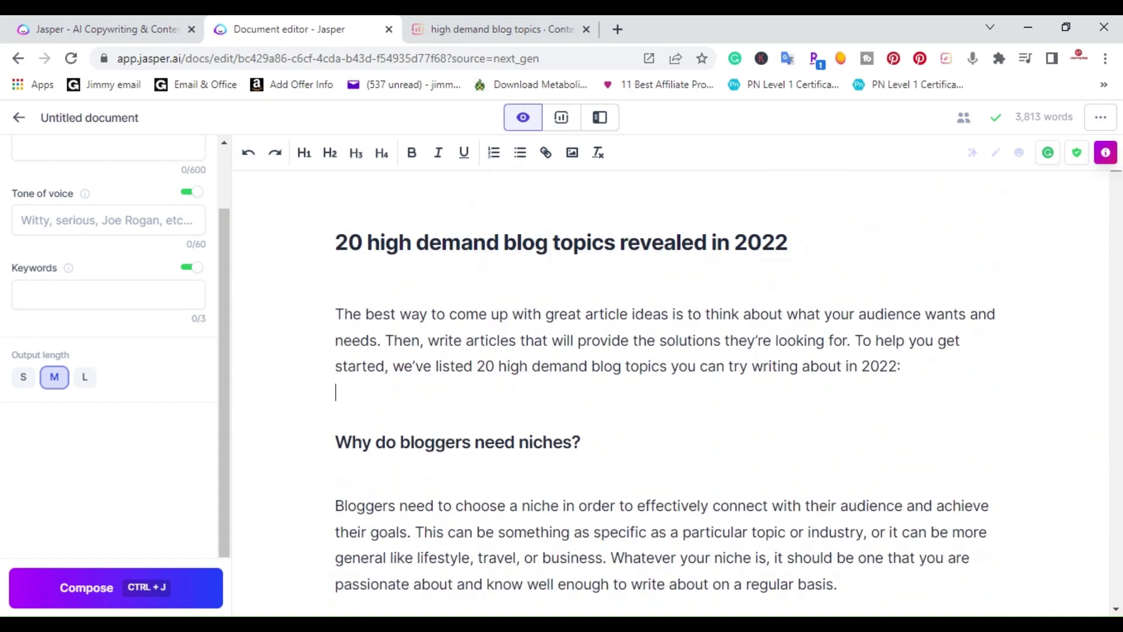